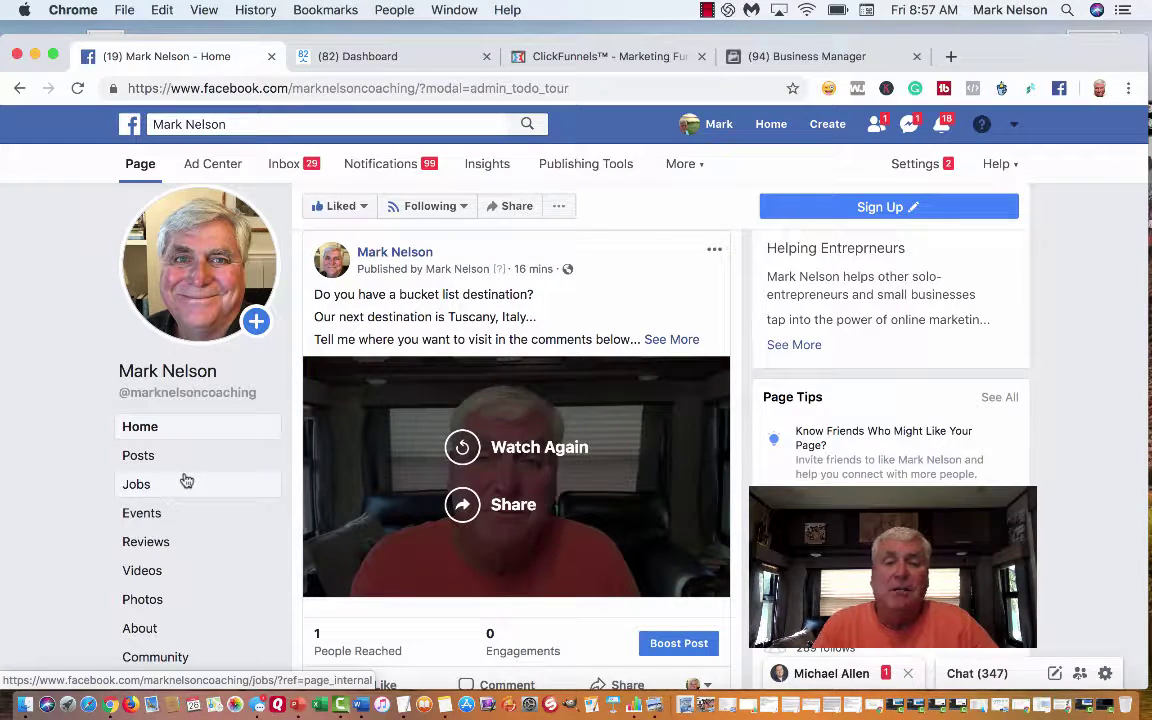
# Replay the bucket list video from its beginning and expand the post's full text
pyautogui.click(463, 449)
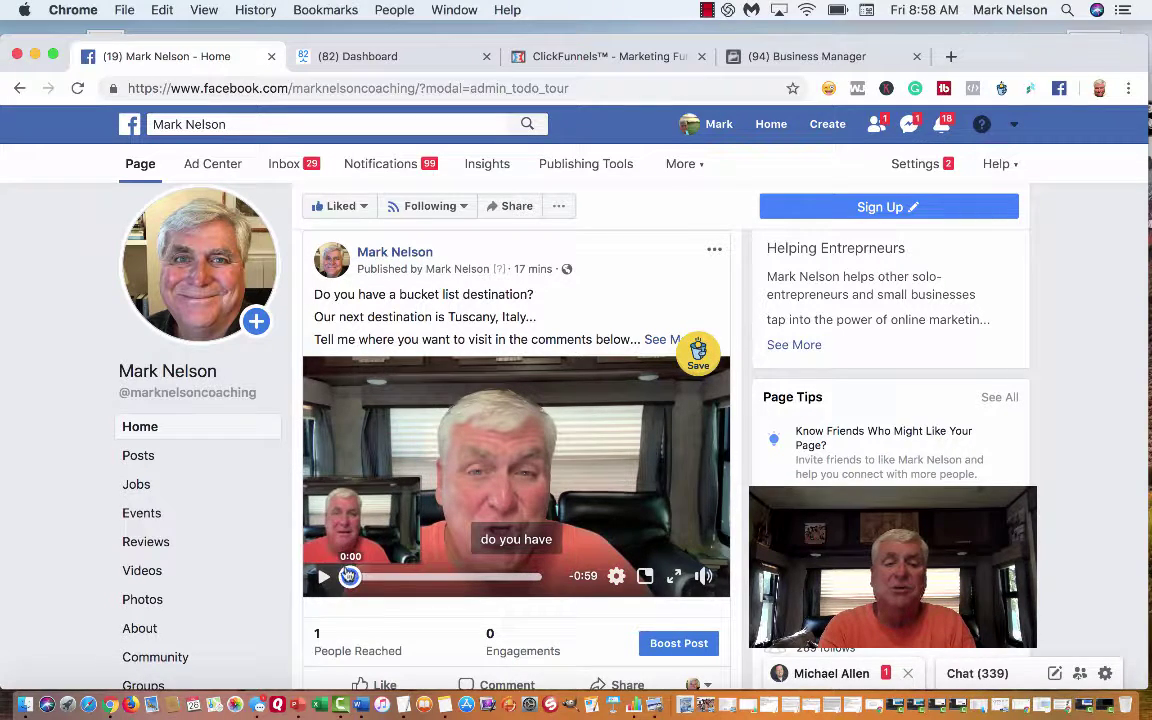
pyautogui.click(348, 576)
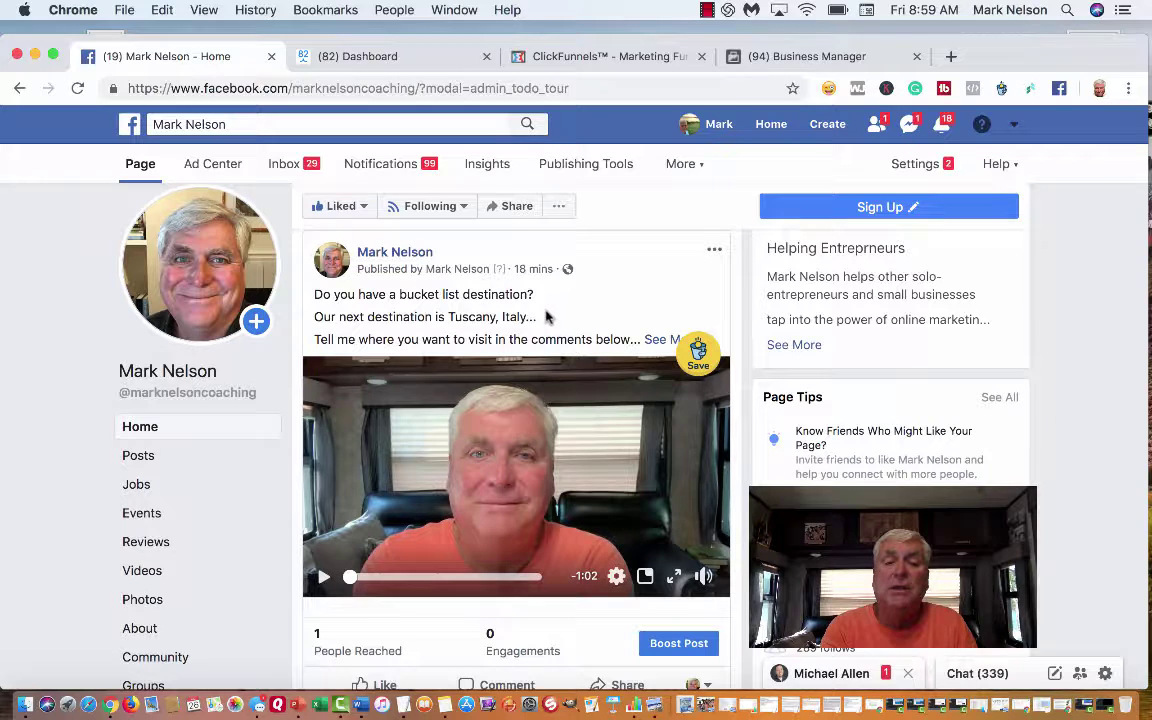
pyautogui.click(653, 339)
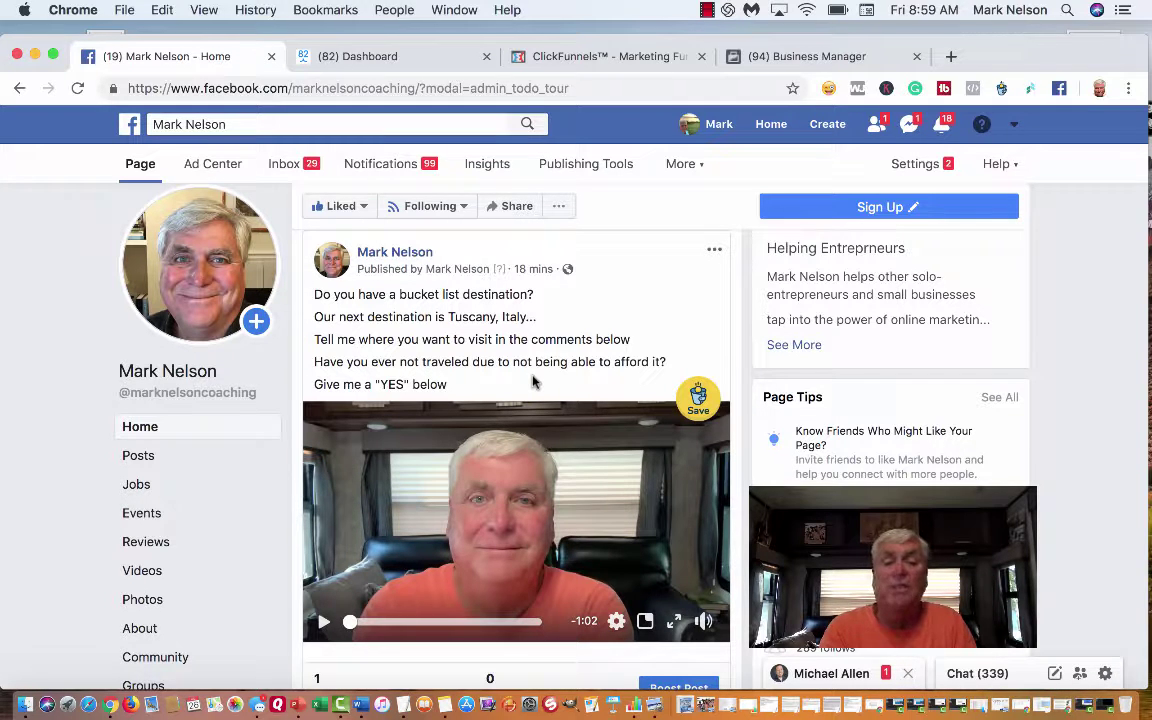
pyautogui.click(323, 623)
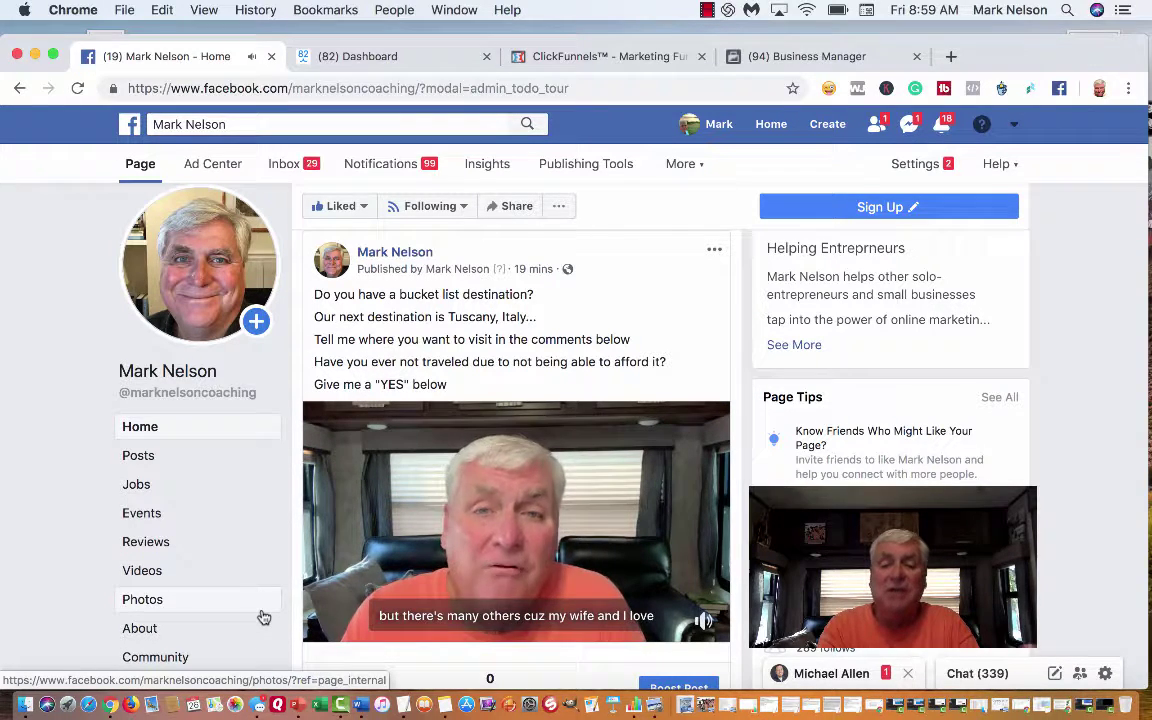
# Start boosting the bucket list video post and set its objective to get more people to watch the video
pyautogui.scroll(-2, 263, 617)
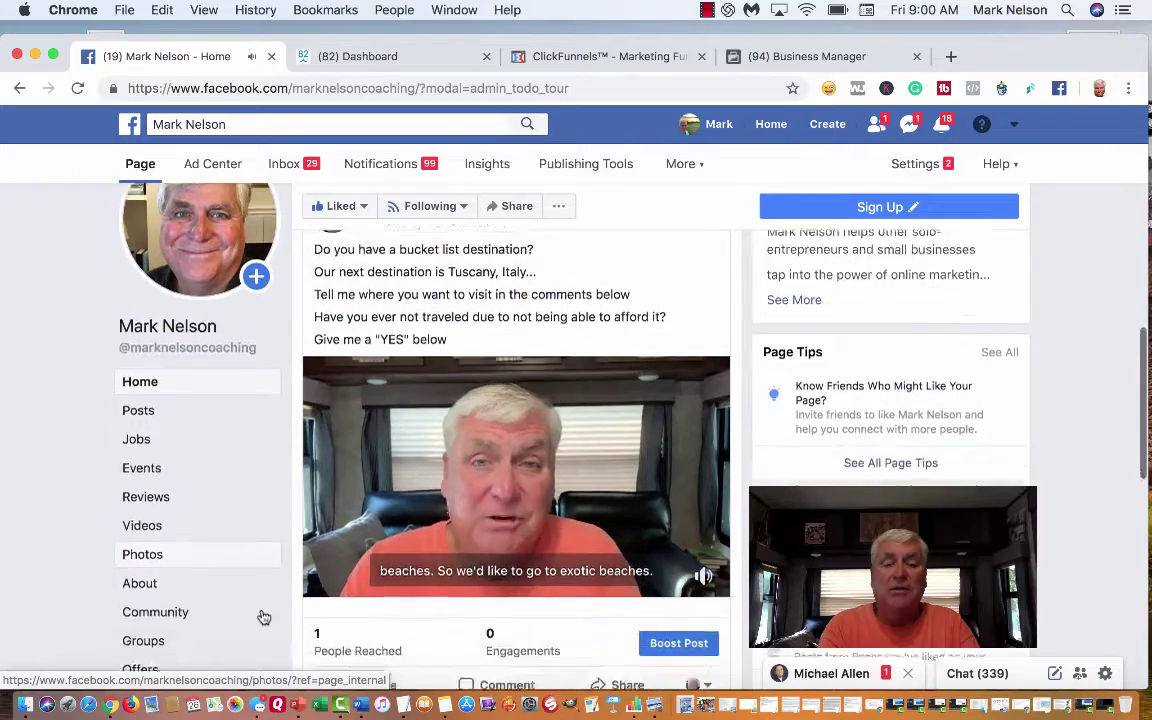
pyautogui.scroll(-3, 263, 617)
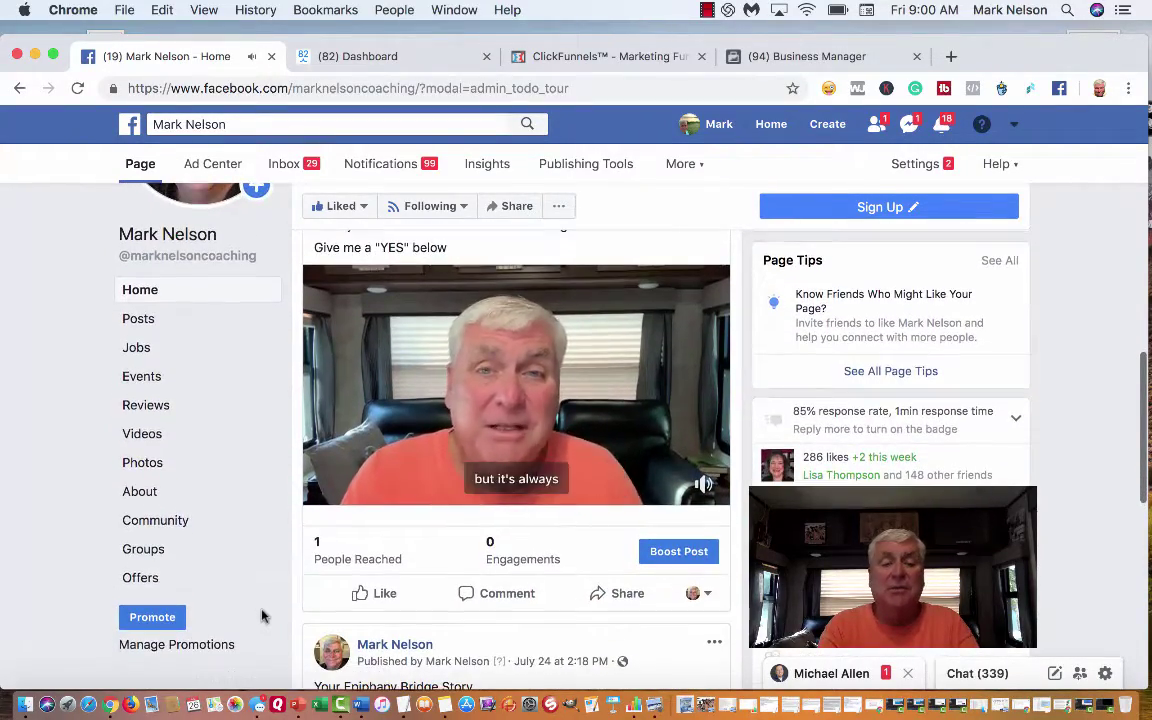
pyautogui.scroll(-2, 263, 617)
pyautogui.scroll(3, 263, 617)
pyautogui.scroll(2, 263, 617)
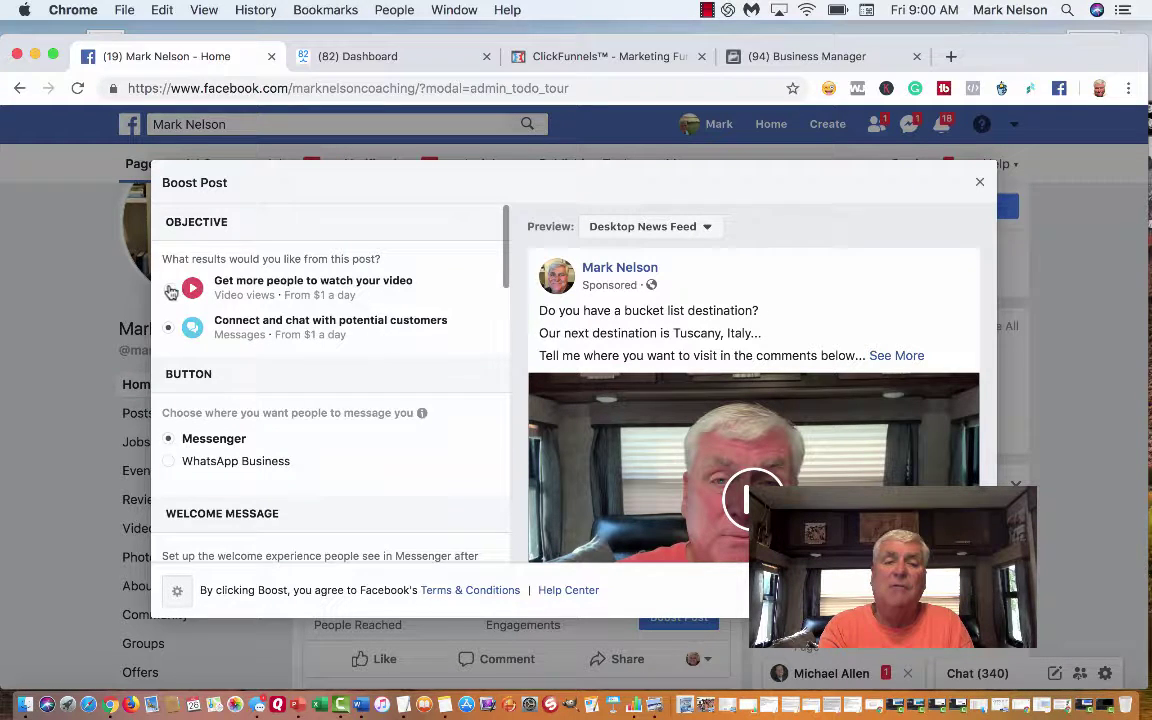
pyautogui.click(170, 289)
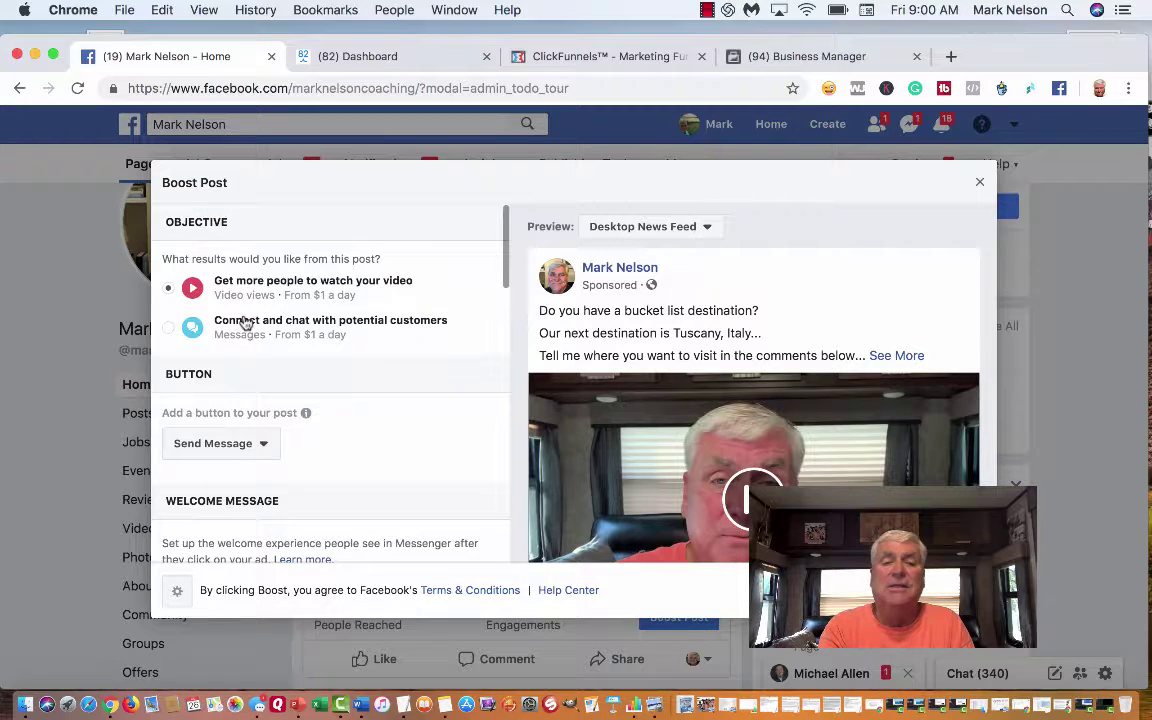
# Set the boost audience to people who like your Page and their friends
pyautogui.scroll(-1, 380, 373)
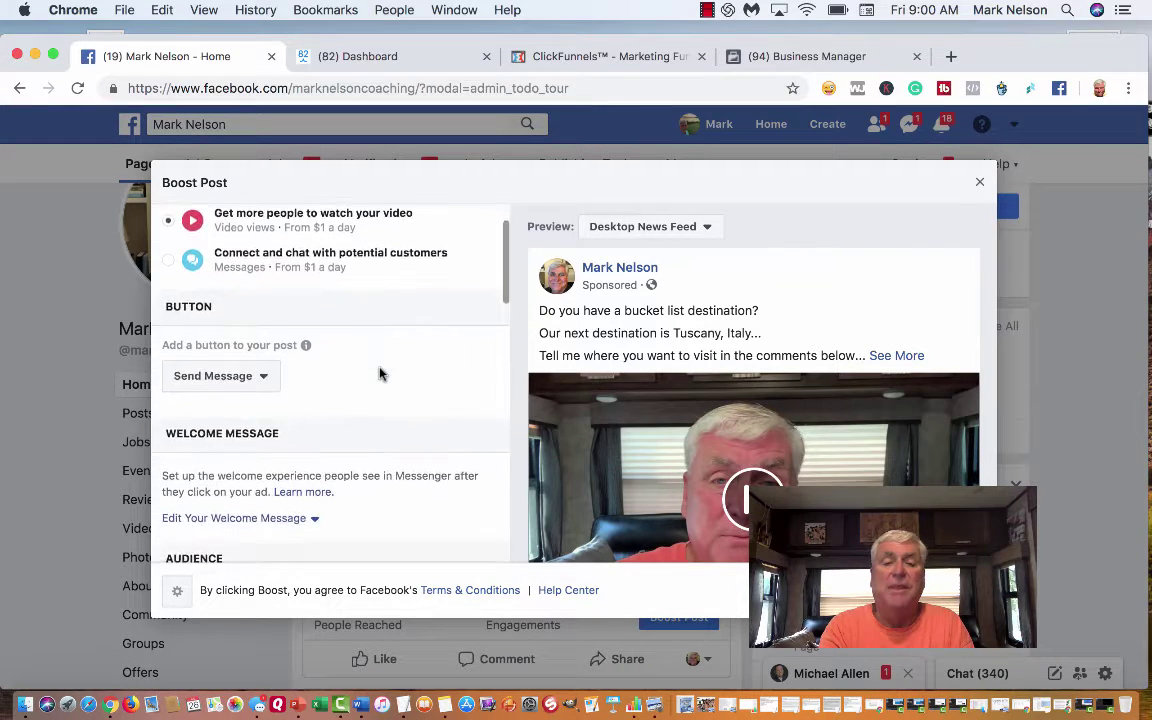
pyautogui.scroll(-3, 379, 373)
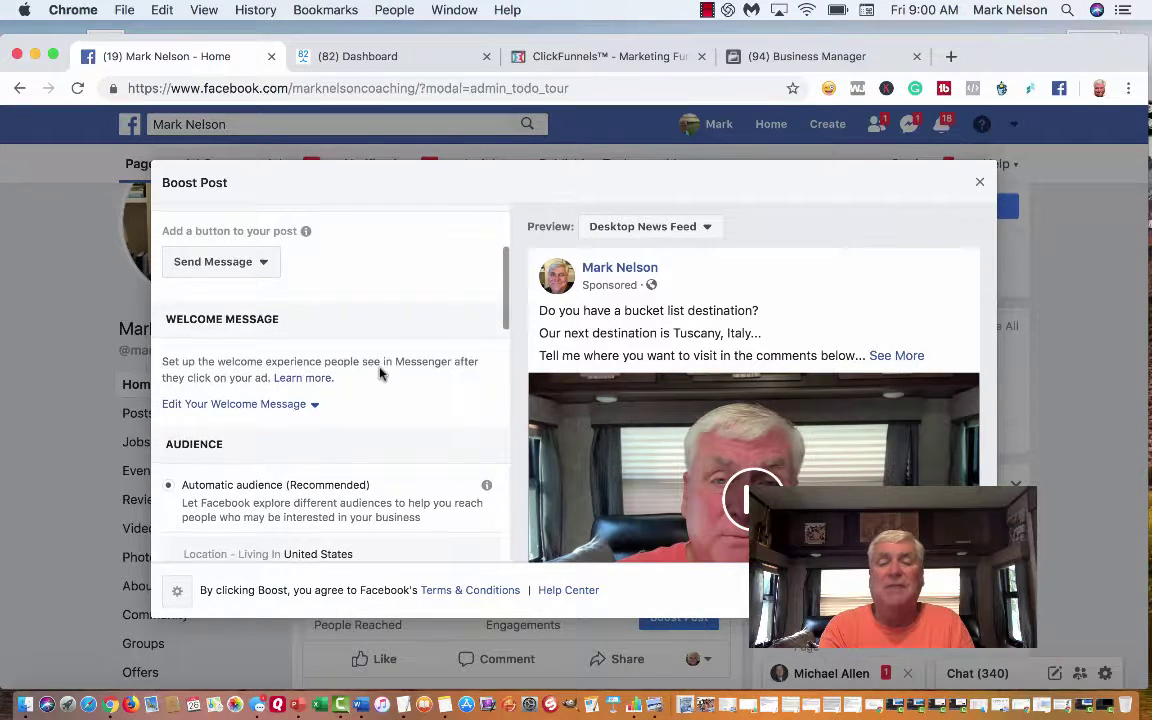
pyautogui.scroll(-1, 379, 373)
pyautogui.scroll(1, 379, 373)
pyautogui.scroll(-1, 379, 373)
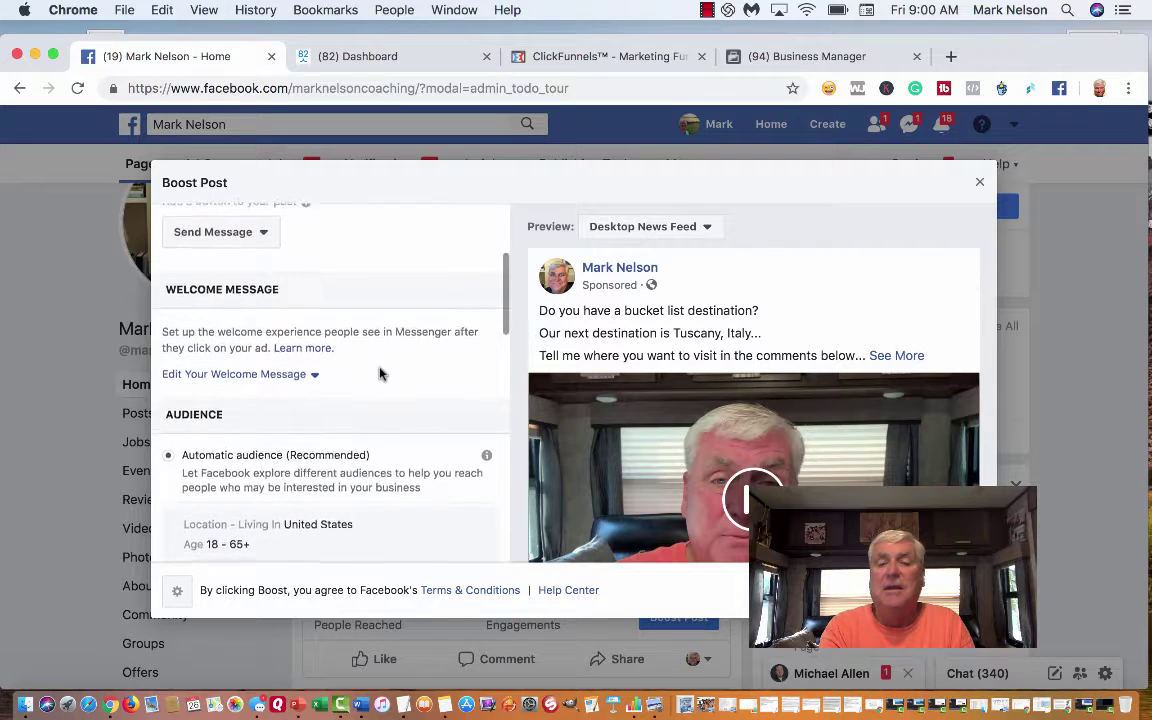
pyautogui.scroll(-1, 379, 373)
pyautogui.scroll(1, 379, 373)
pyautogui.scroll(-1, 379, 373)
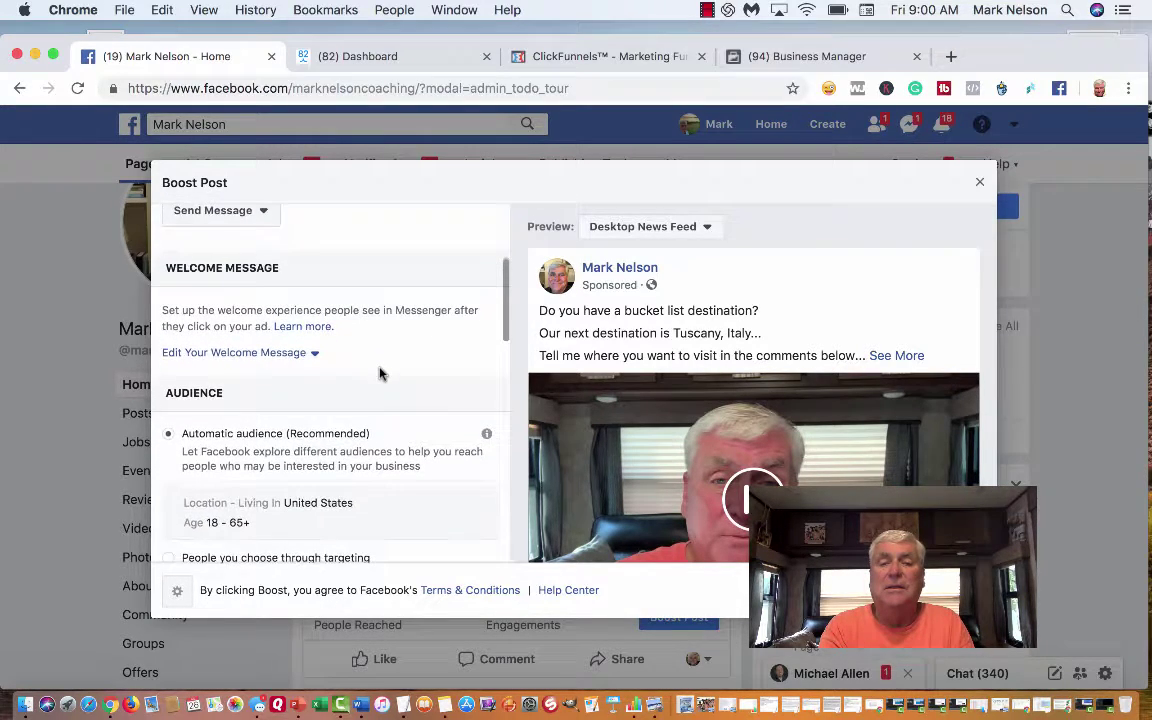
pyautogui.scroll(-2, 379, 373)
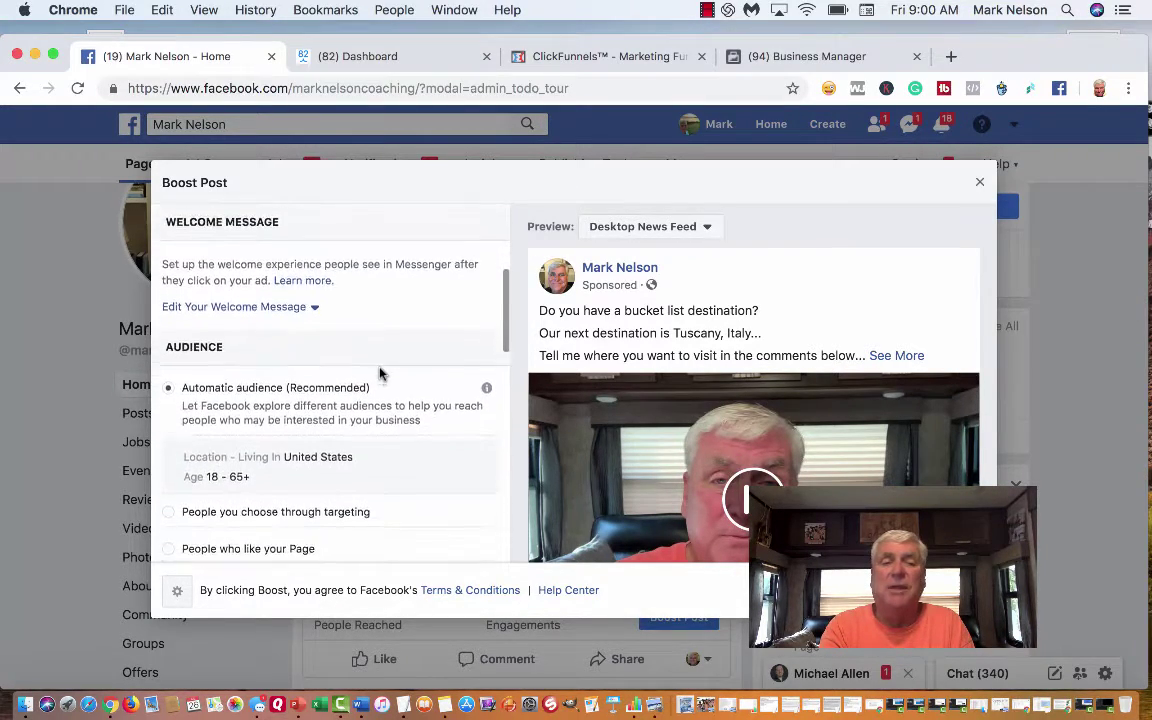
pyautogui.scroll(-3, 379, 373)
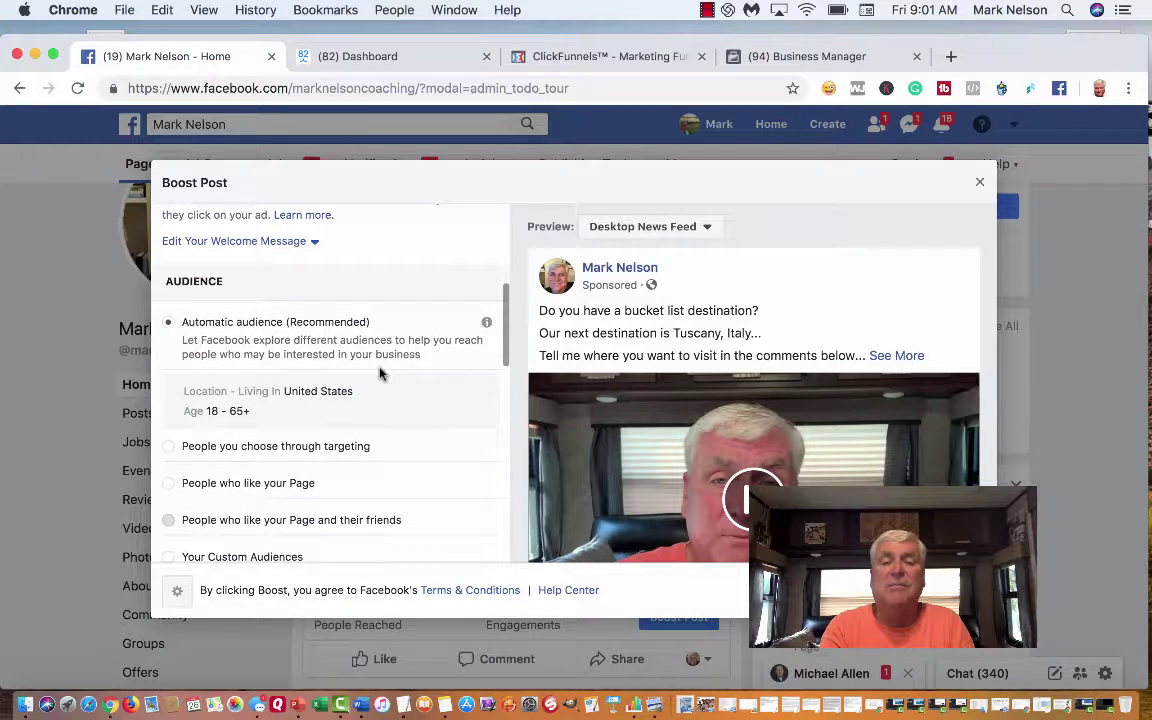
pyautogui.scroll(-2, 379, 373)
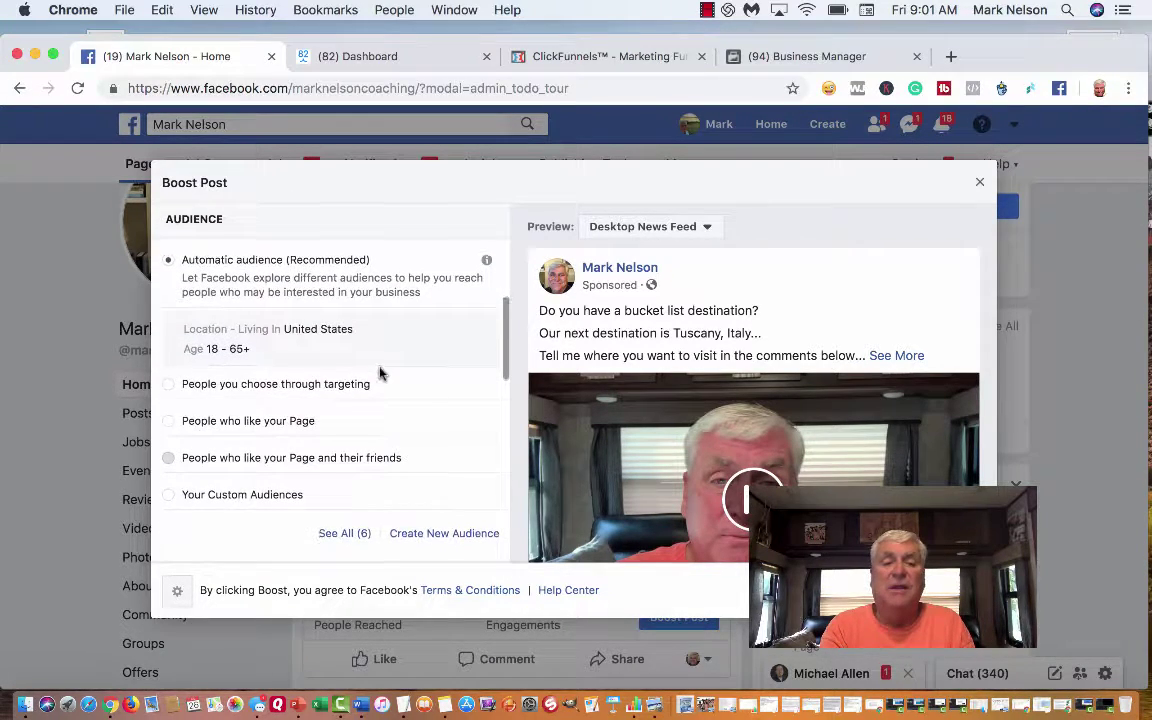
pyautogui.scroll(-1, 425, 372)
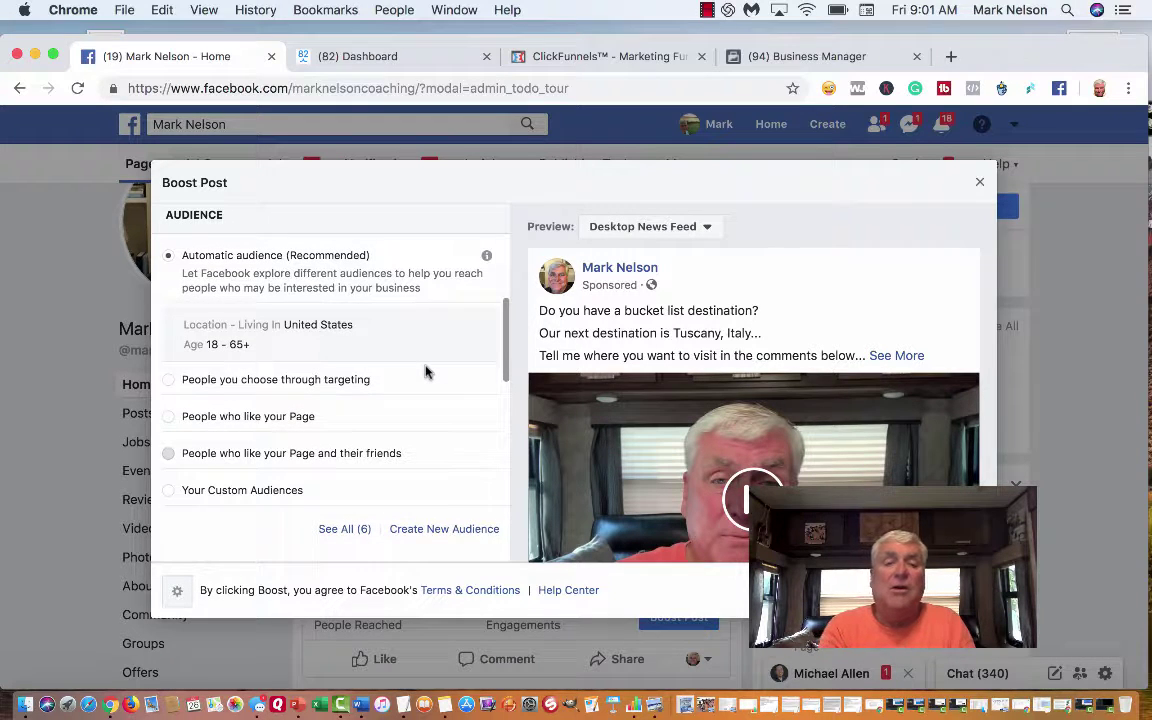
pyautogui.scroll(-3, 422, 370)
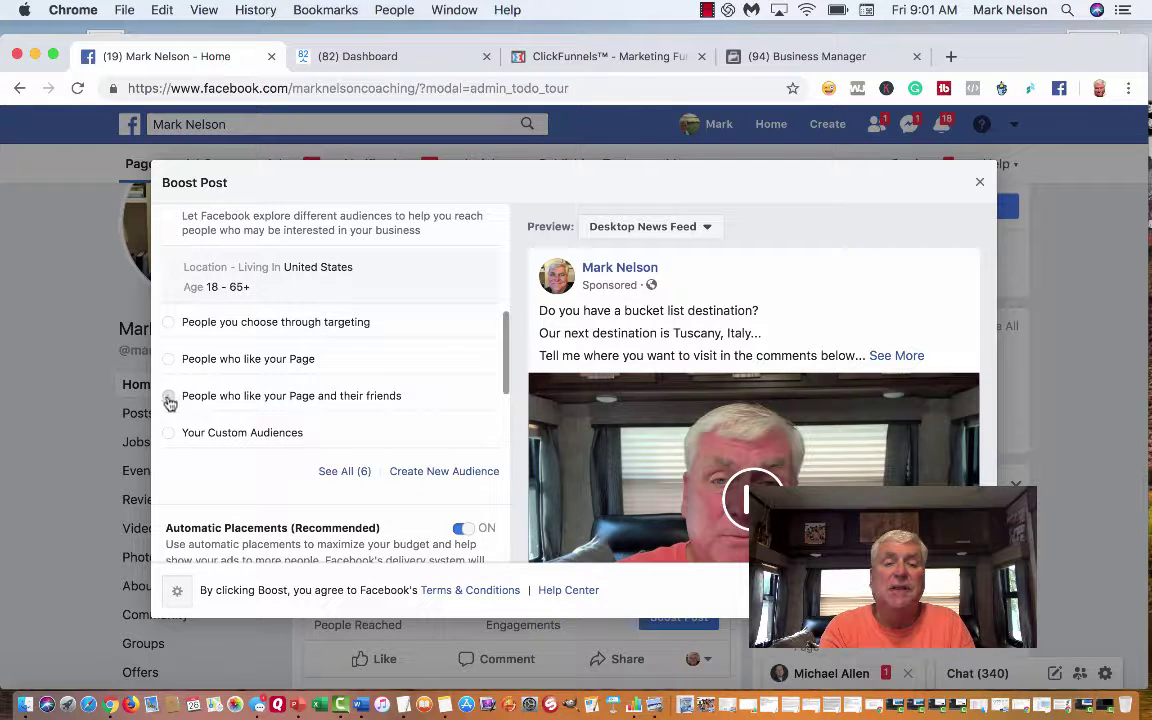
pyautogui.click(169, 396)
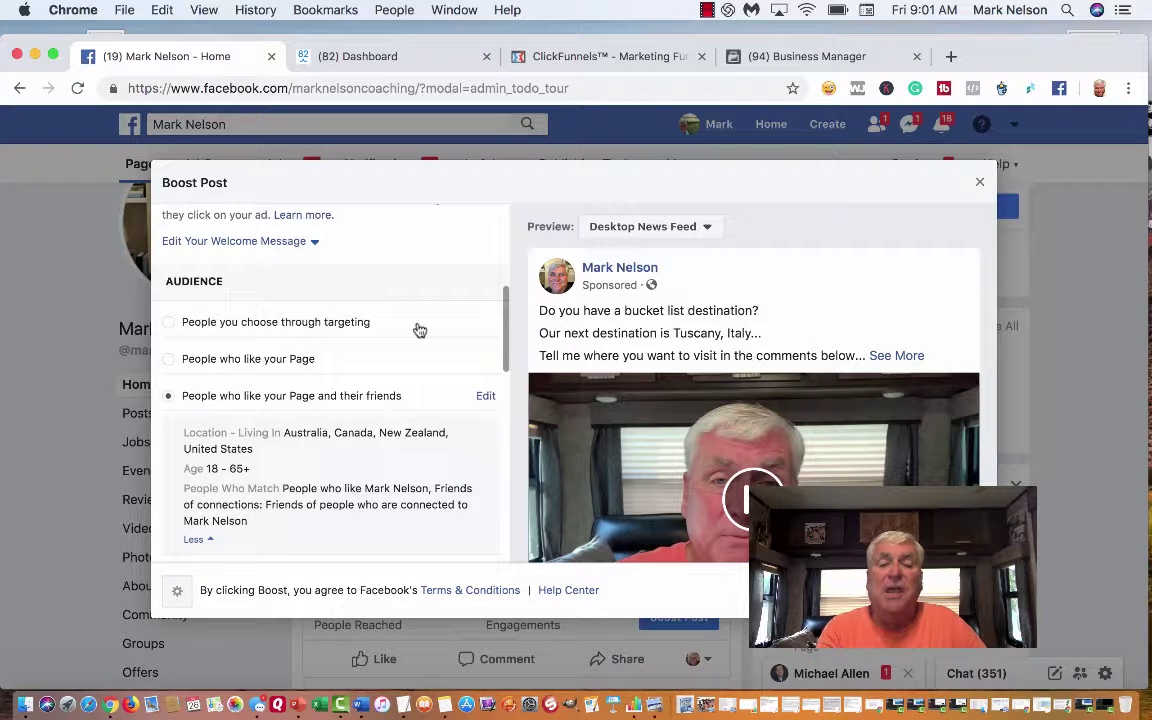
# Turn off automatic placements for the boosted post
pyautogui.scroll(-3, 420, 330)
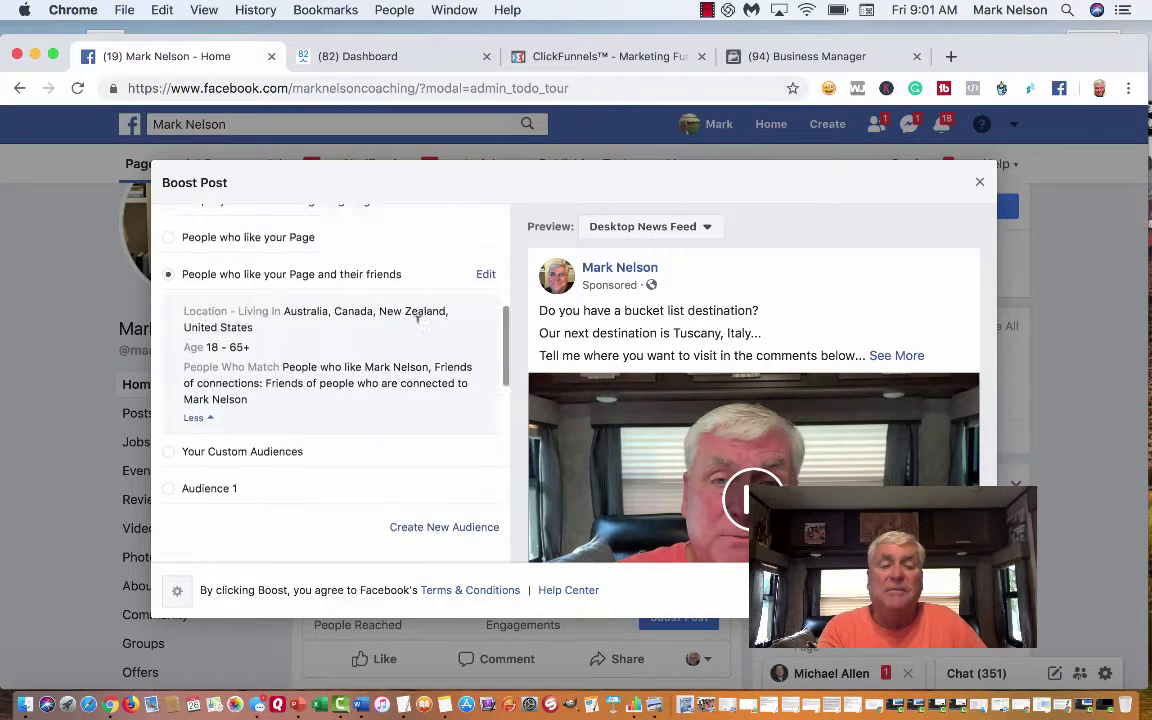
pyautogui.scroll(-5, 418, 328)
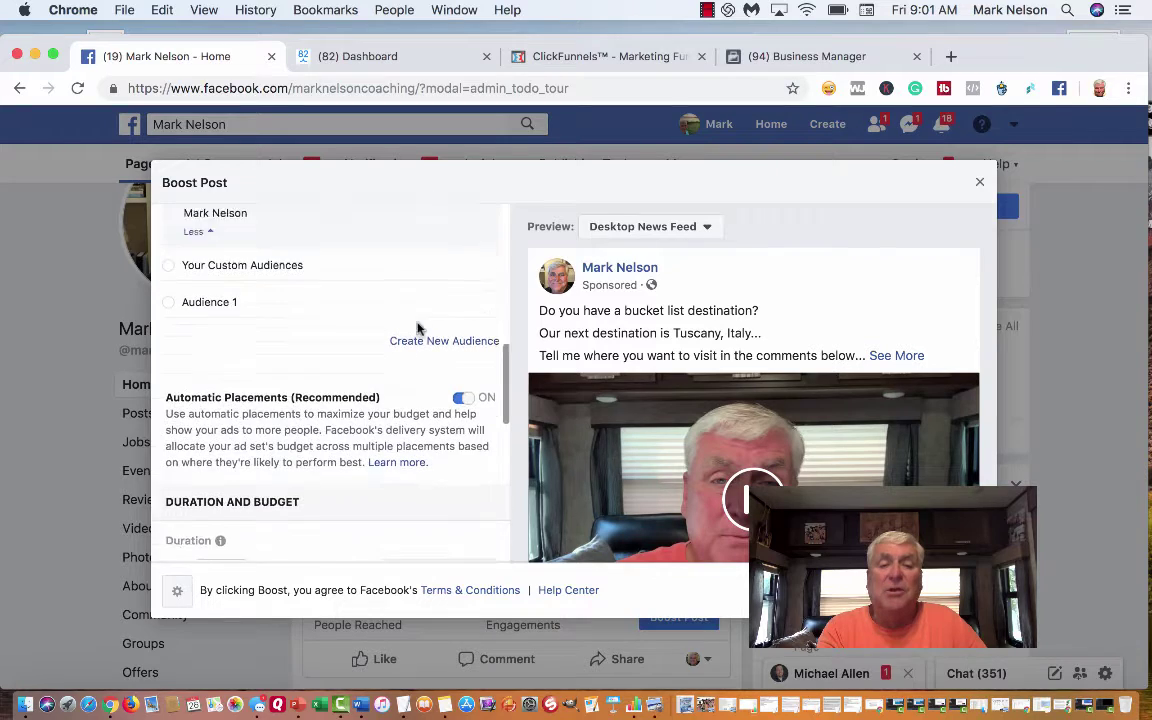
pyautogui.scroll(-3, 418, 328)
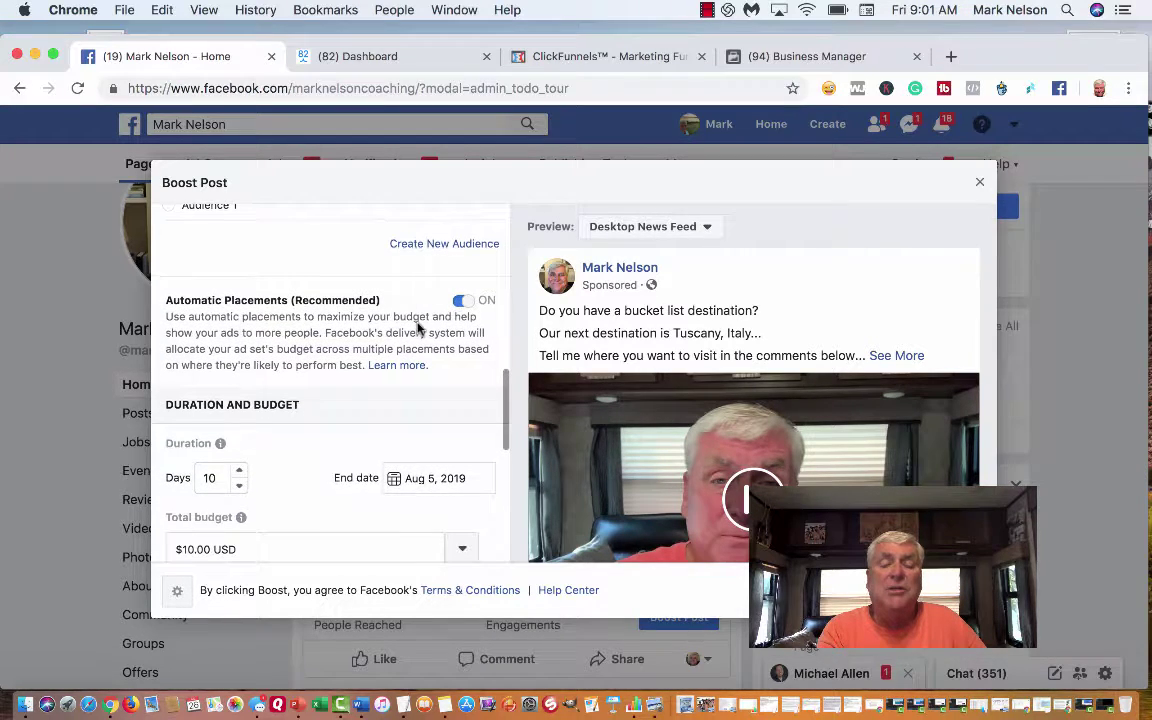
pyautogui.click(460, 303)
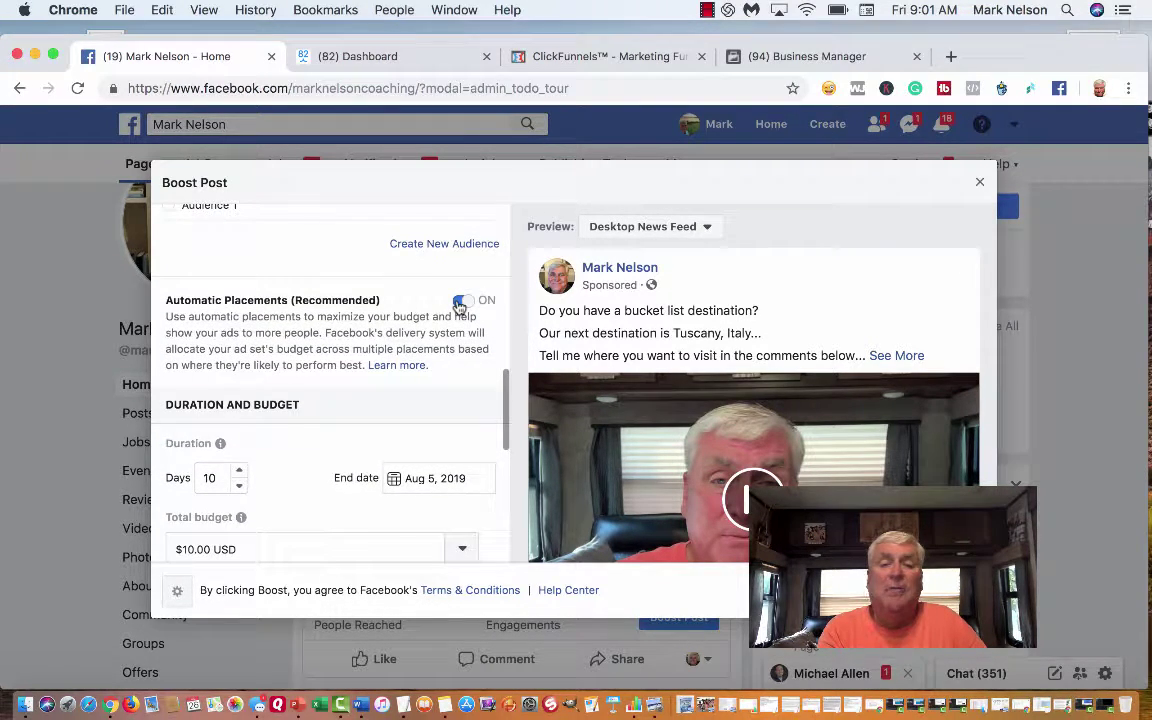
# Exclude Instagram from the boost placements and include it again
pyautogui.scroll(-1, 393, 344)
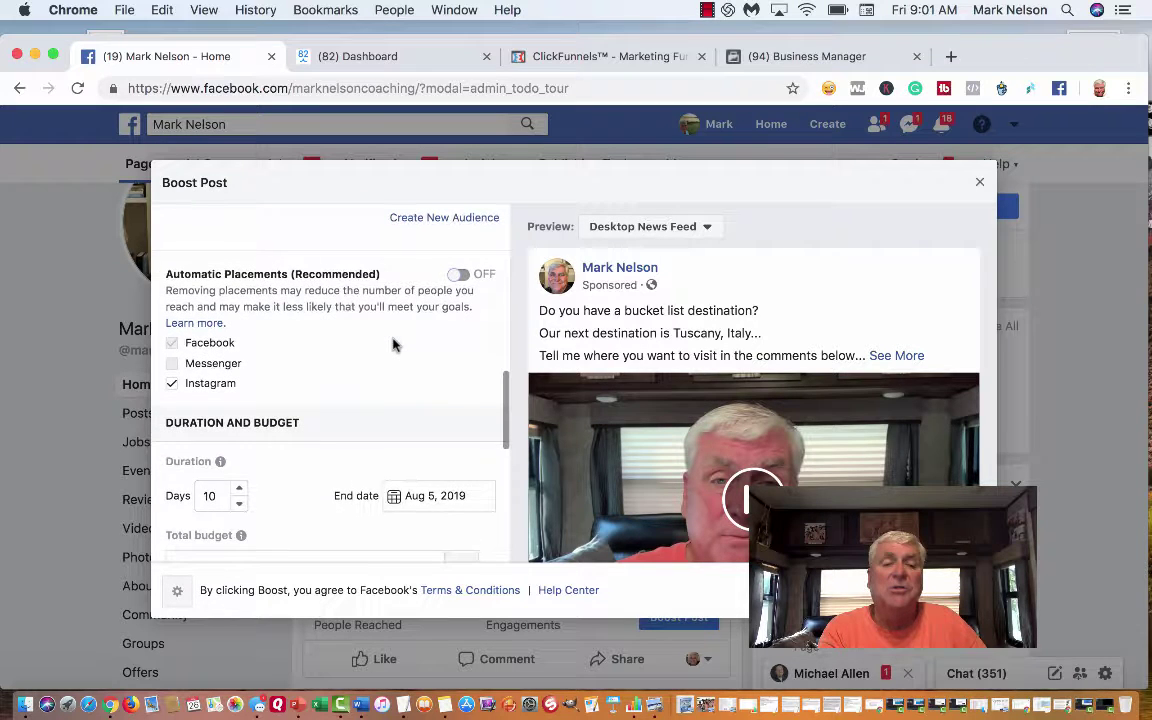
pyautogui.click(172, 385)
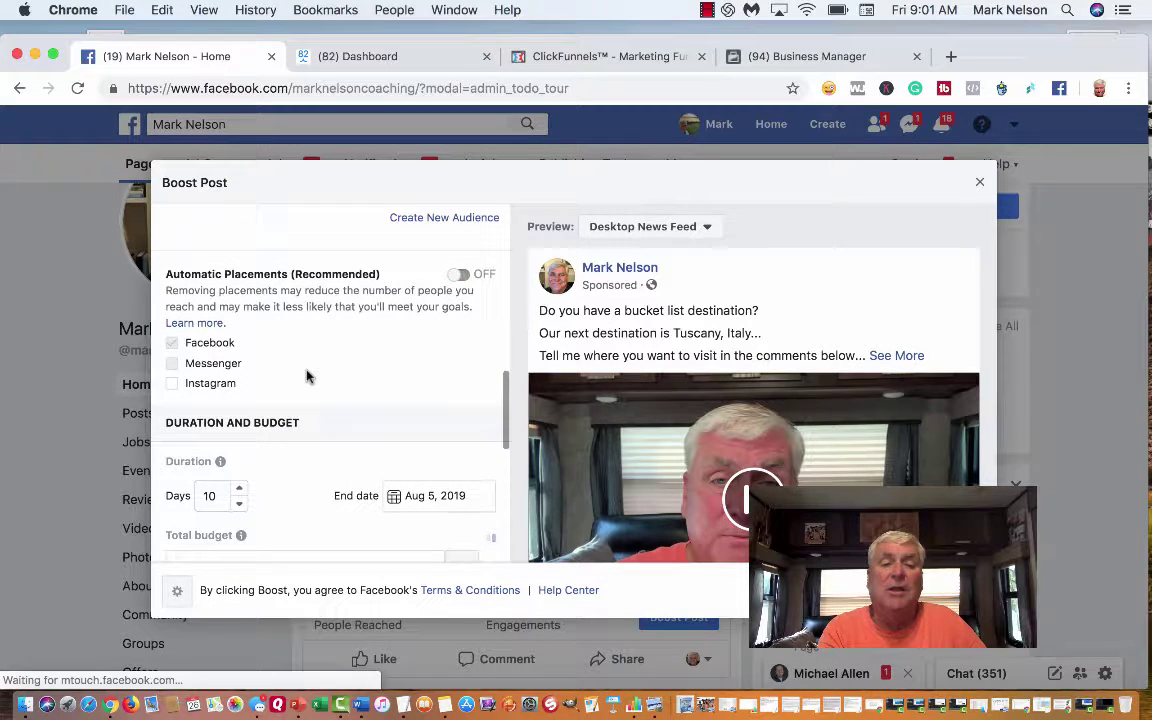
pyautogui.scroll(-1, 300, 376)
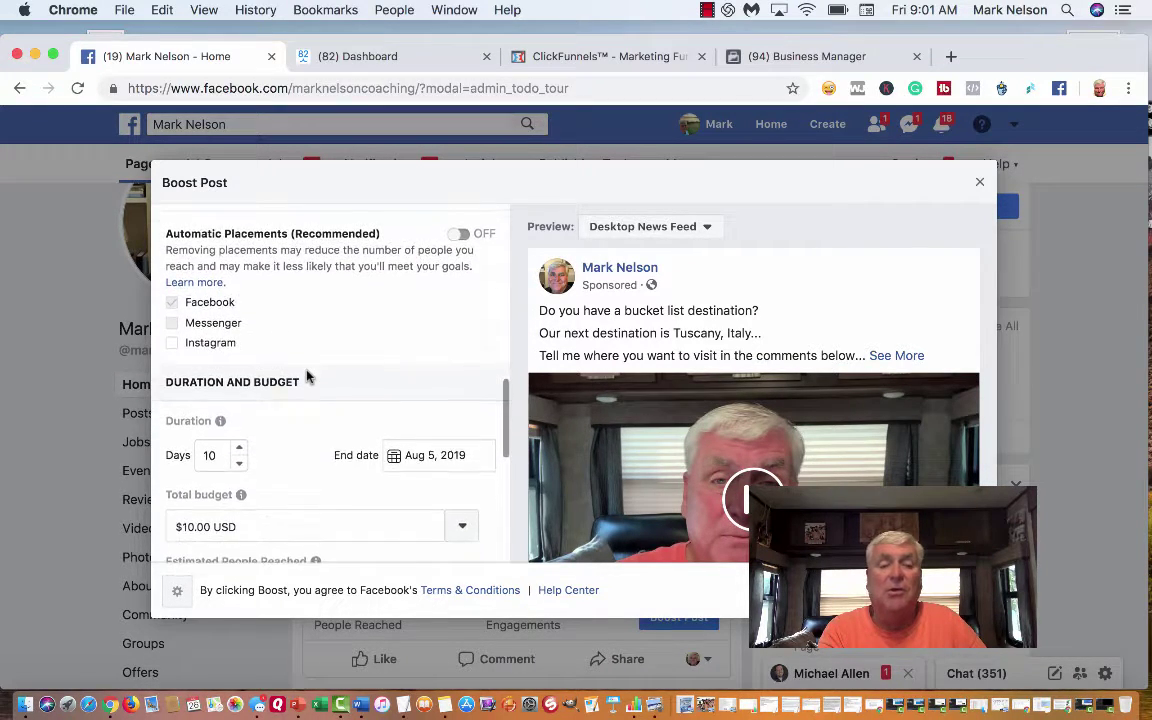
pyautogui.scroll(-2, 315, 419)
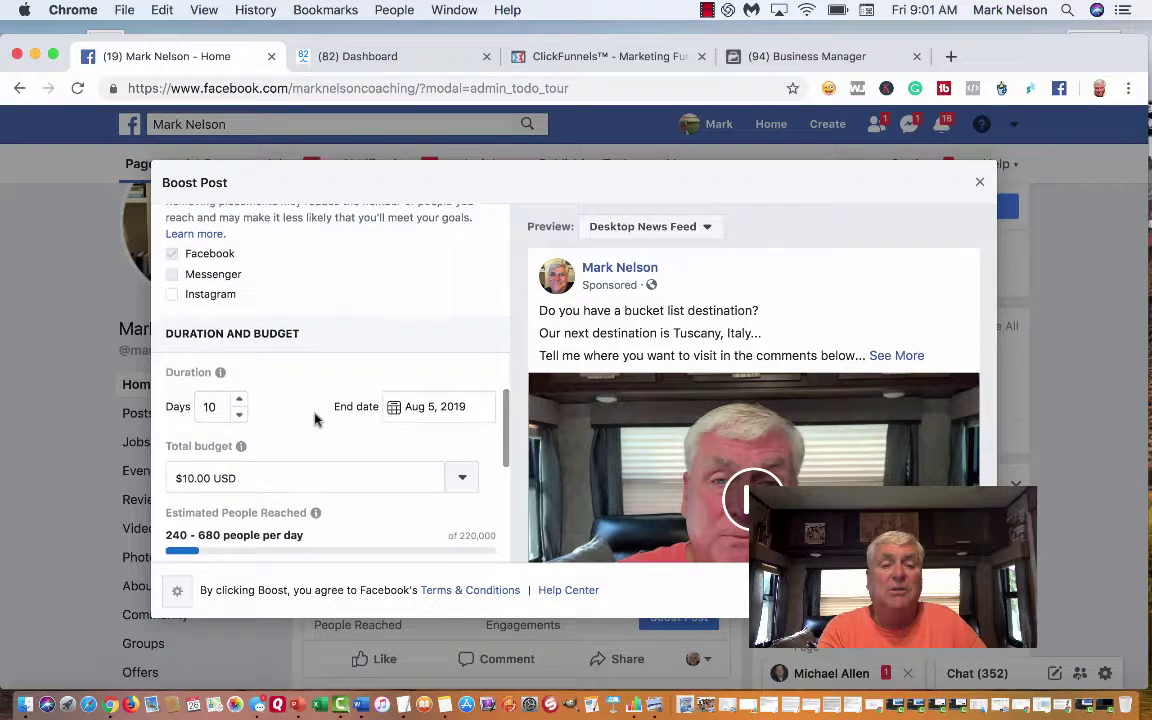
pyautogui.scroll(2, 315, 419)
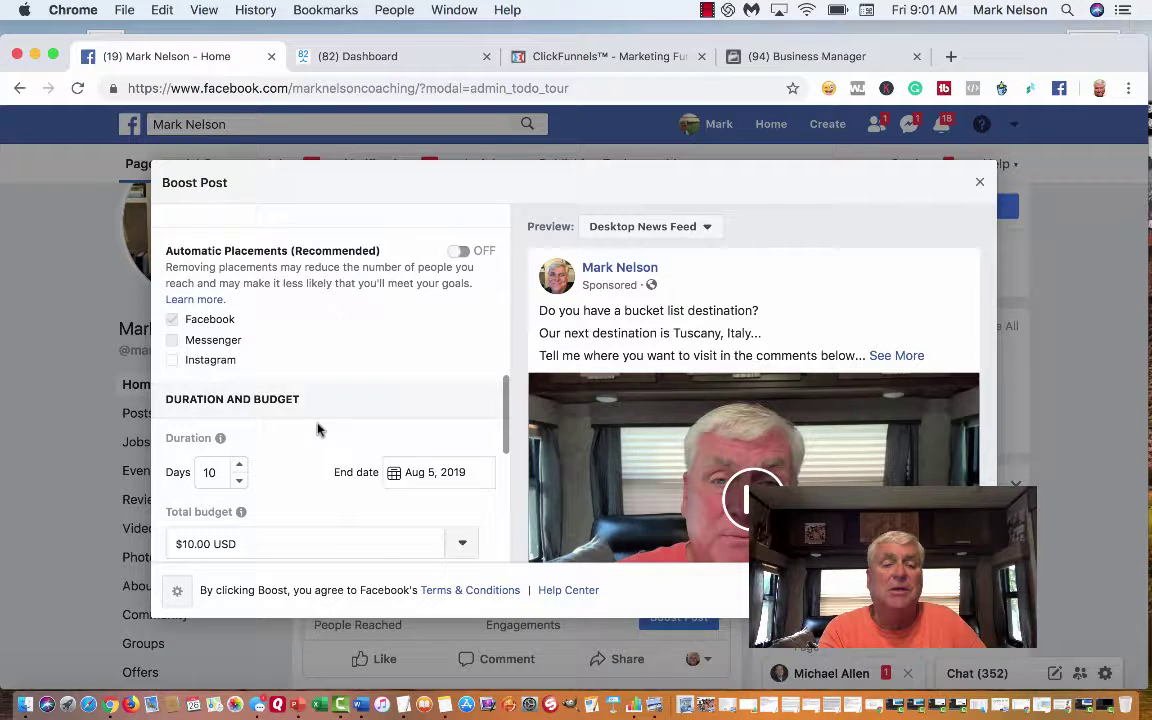
pyautogui.click(173, 362)
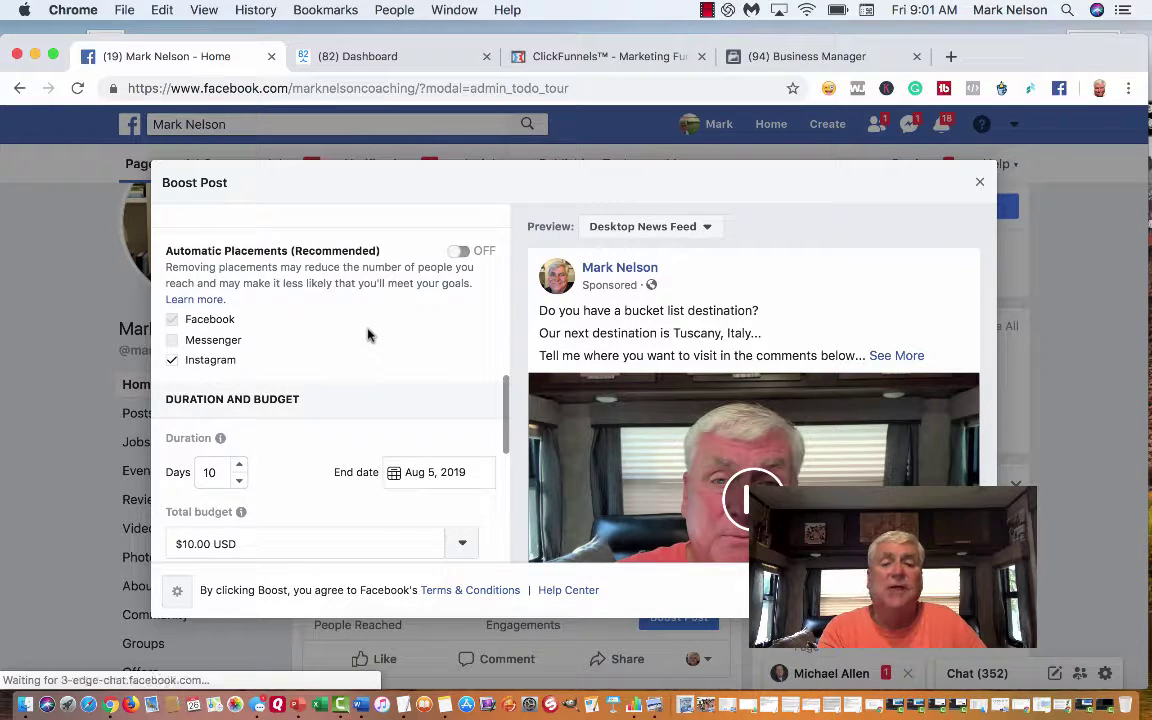
# Set the boost duration to 5 days
pyautogui.scroll(-3, 368, 332)
pyautogui.scroll(-2, 368, 333)
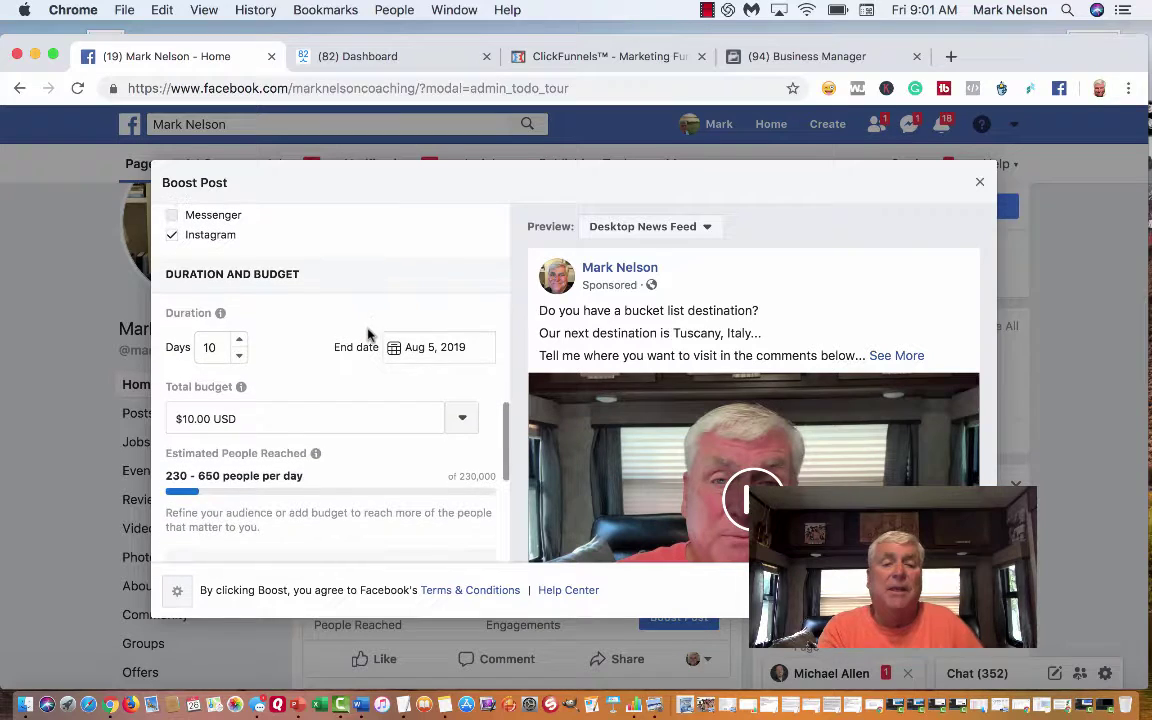
pyautogui.click(239, 357)
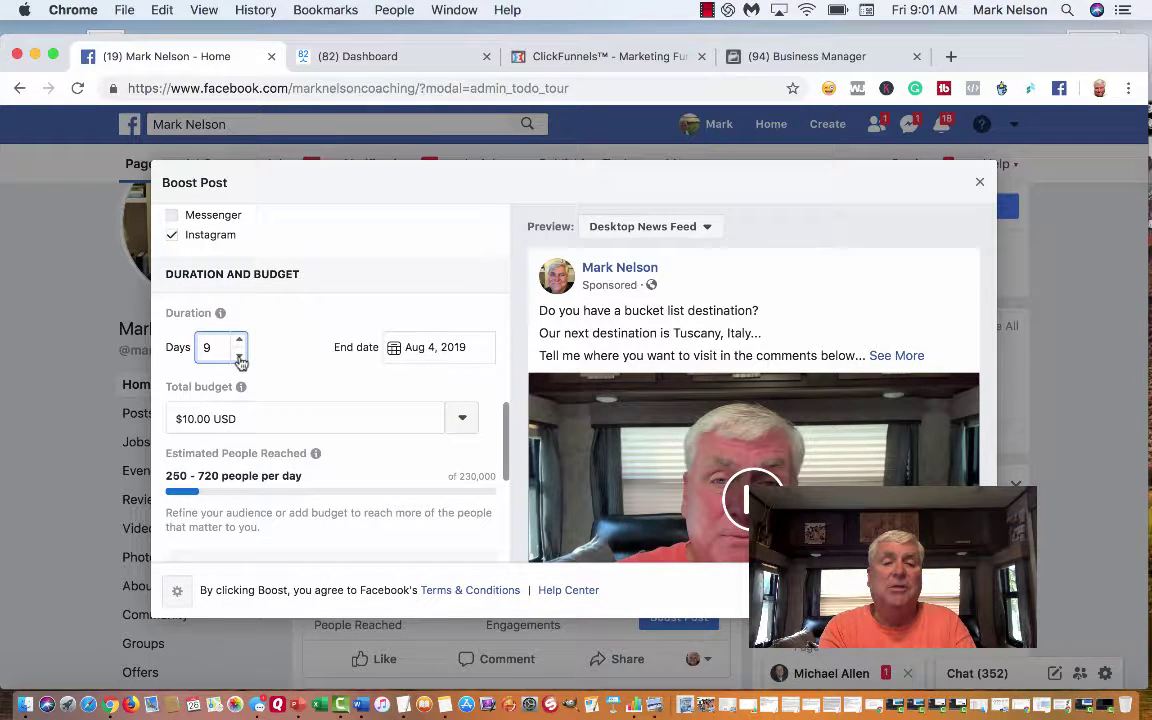
pyautogui.click(239, 357)
pyautogui.click(239, 357)
pyautogui.click(239, 357)
pyautogui.click(239, 357)
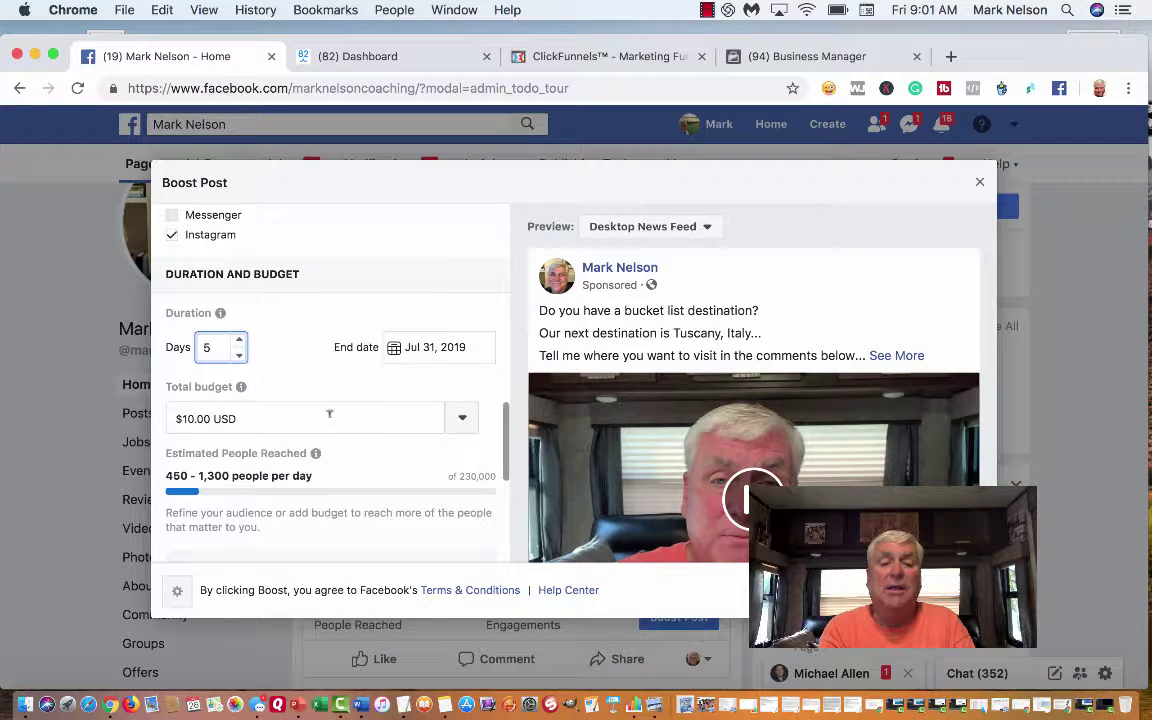
# Set the boost's total budget to a custom amount of 5.00 USD
pyautogui.click(416, 417)
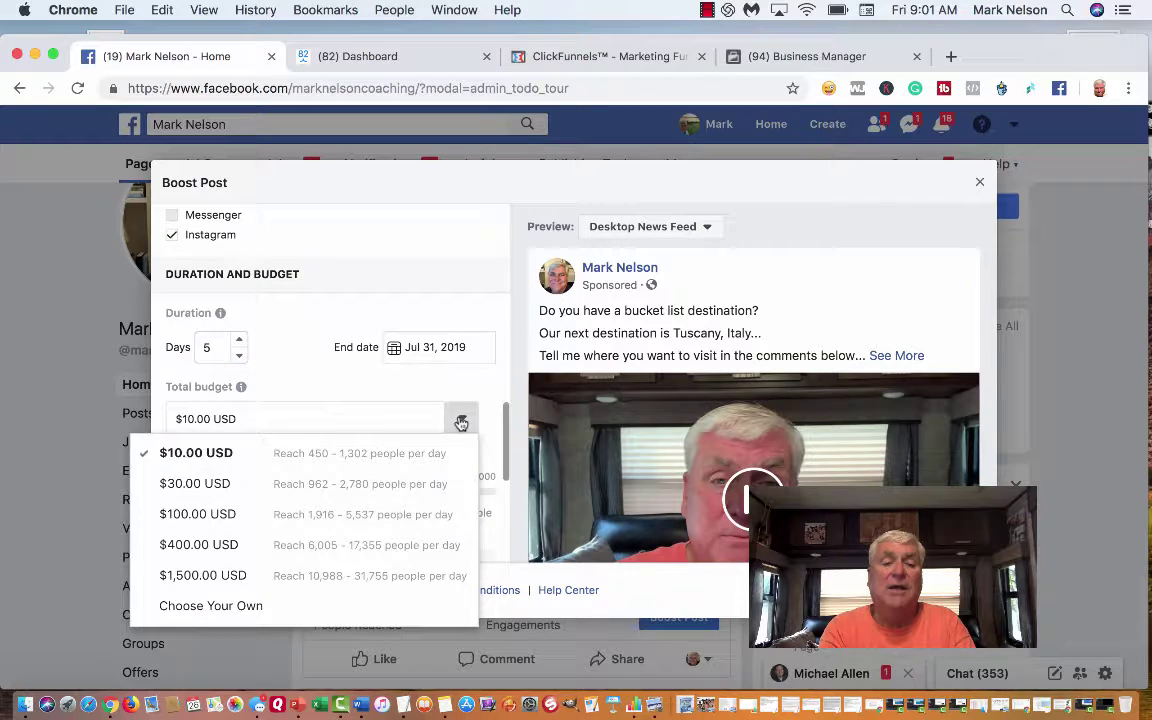
pyautogui.click(300, 413)
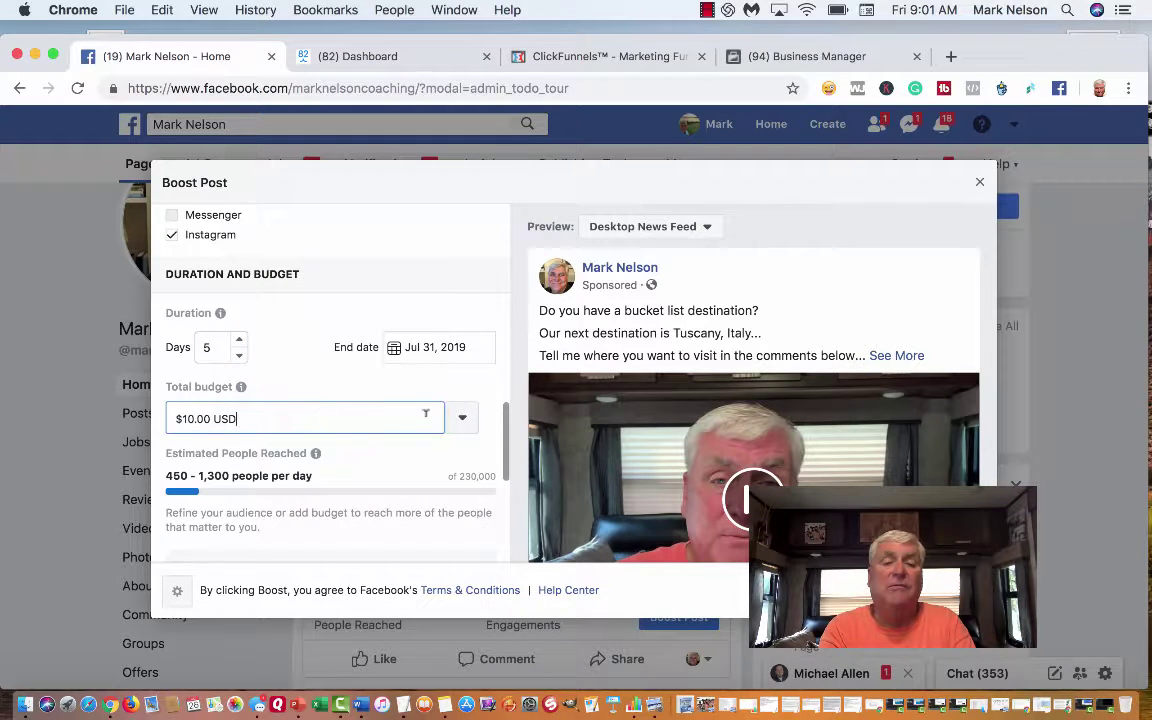
pyautogui.click(461, 419)
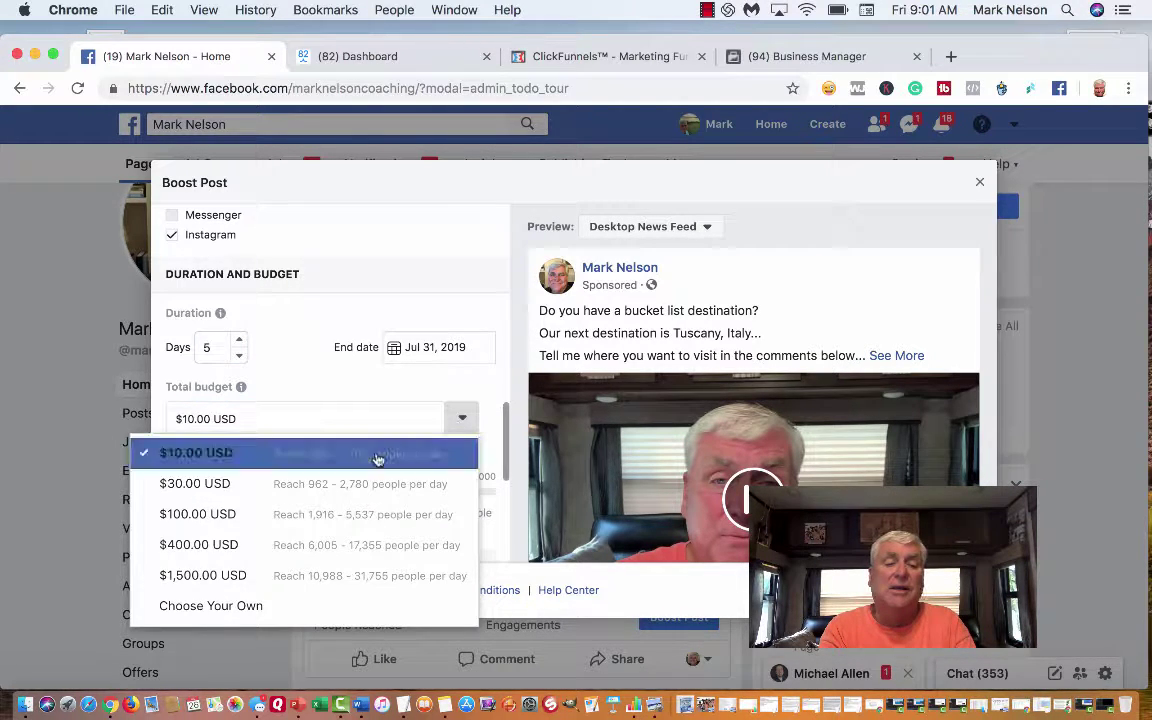
pyautogui.click(283, 606)
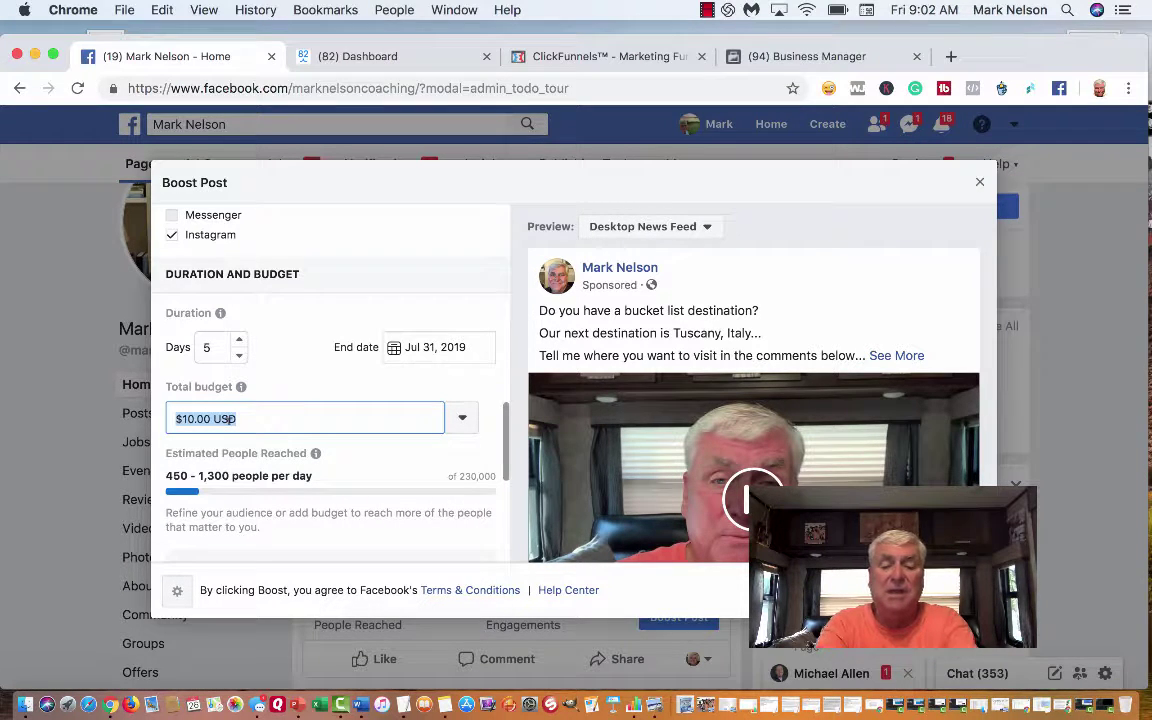
pyautogui.write('5.0')
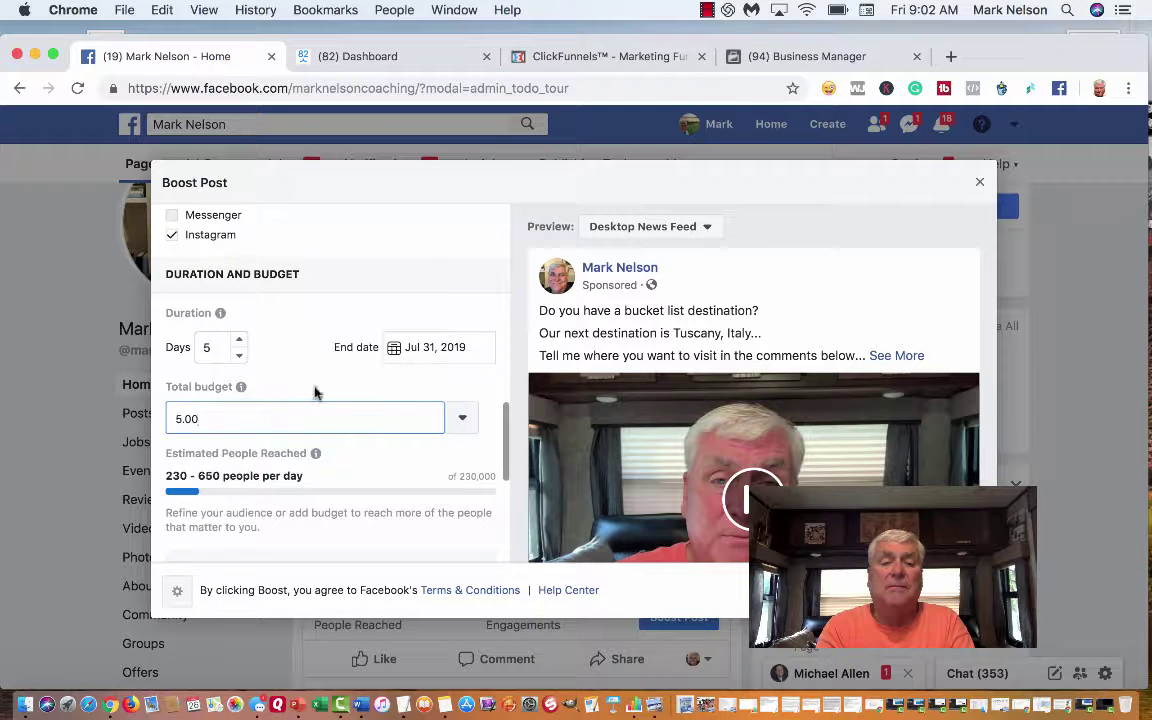
# Switch the boost's payment account to Nelson Enterprises Marketing Campaign 1
pyautogui.scroll(-2, 300, 385)
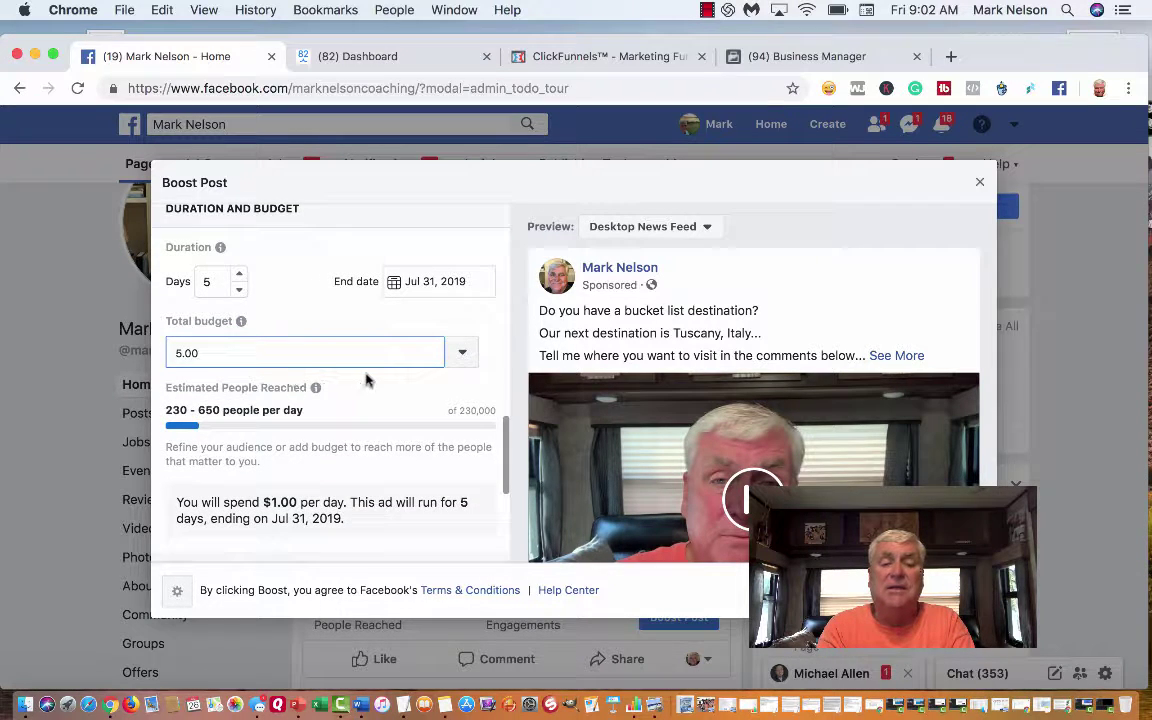
pyautogui.scroll(-3, 366, 381)
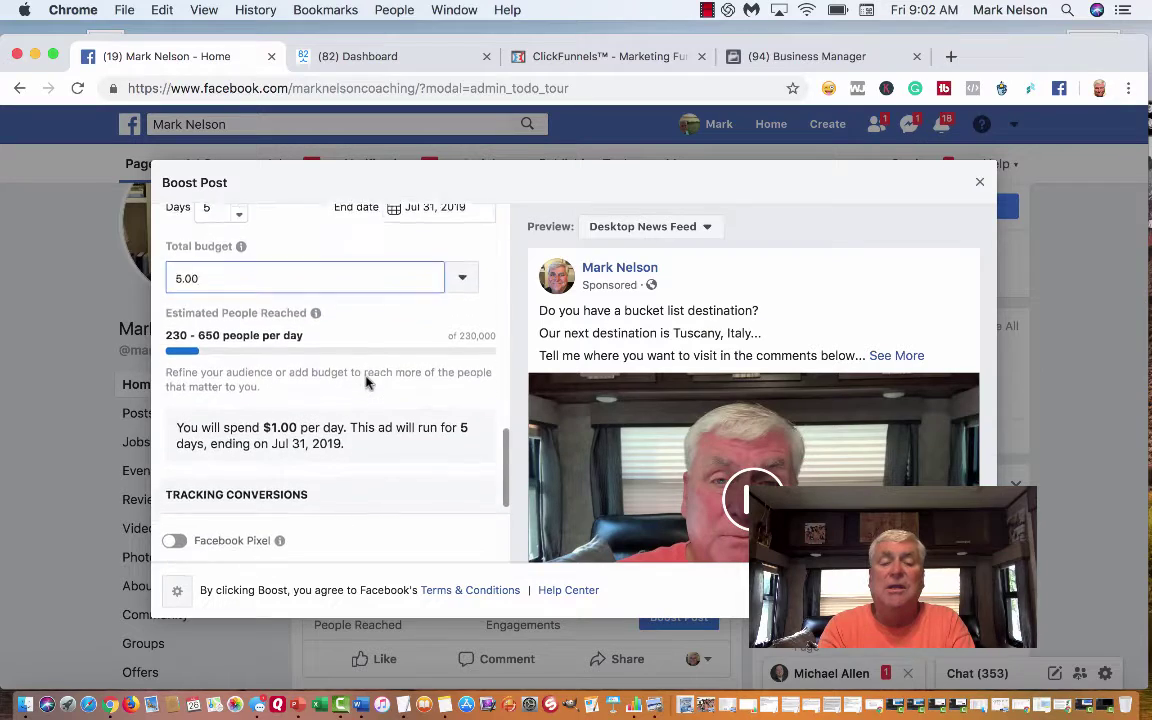
pyautogui.scroll(-2, 366, 381)
pyautogui.scroll(4, 366, 381)
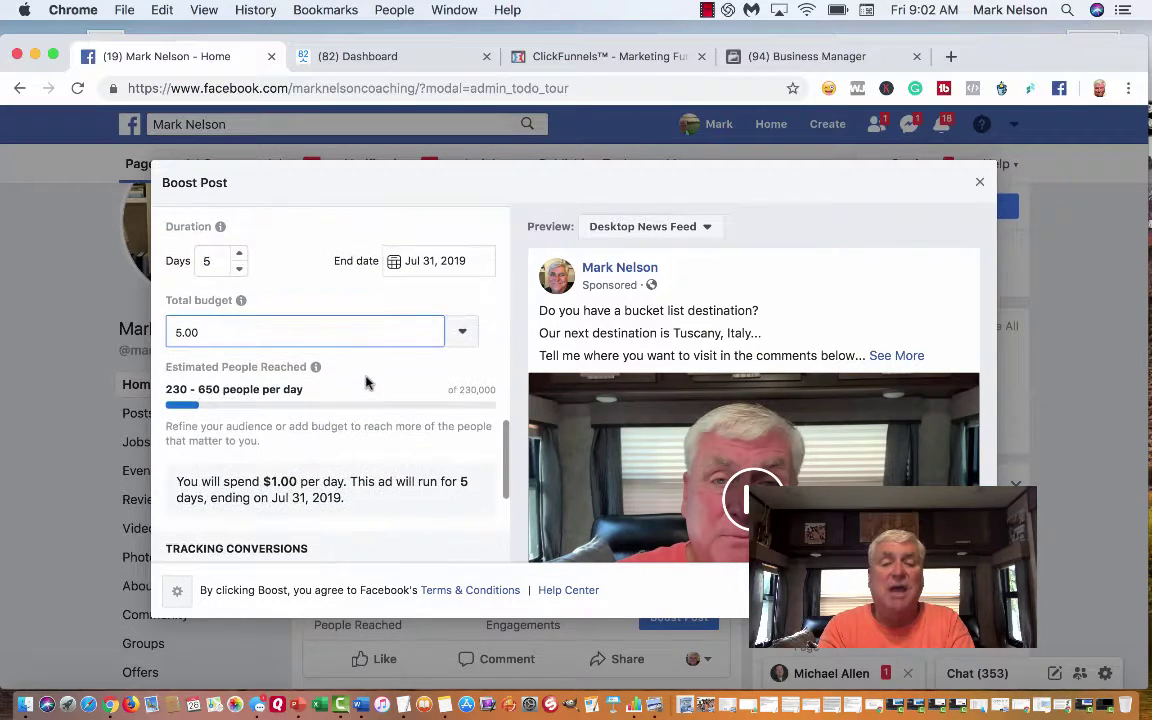
pyautogui.scroll(-6, 366, 381)
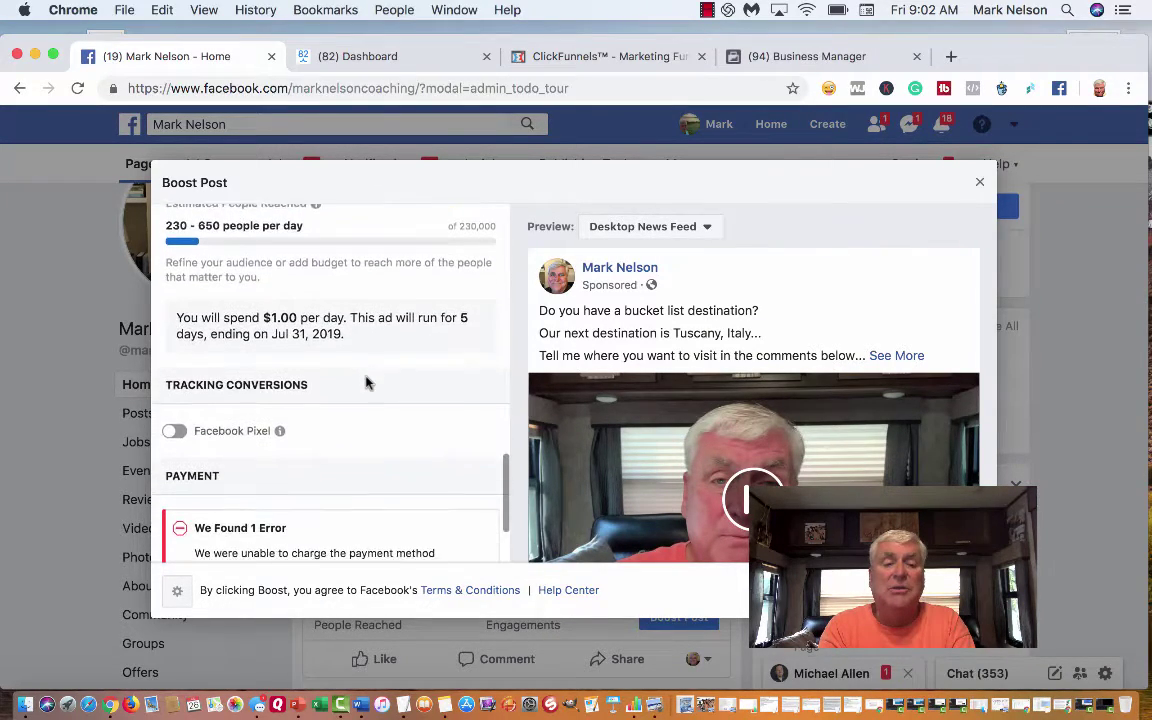
pyautogui.scroll(-5, 366, 381)
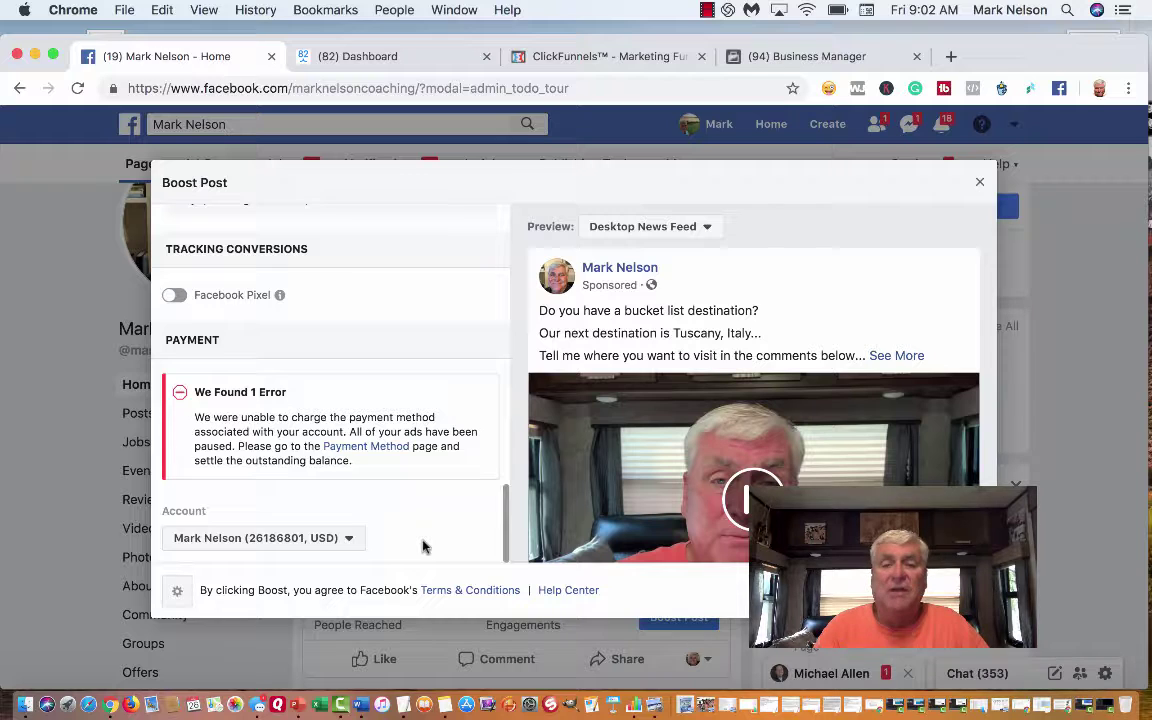
pyautogui.click(349, 539)
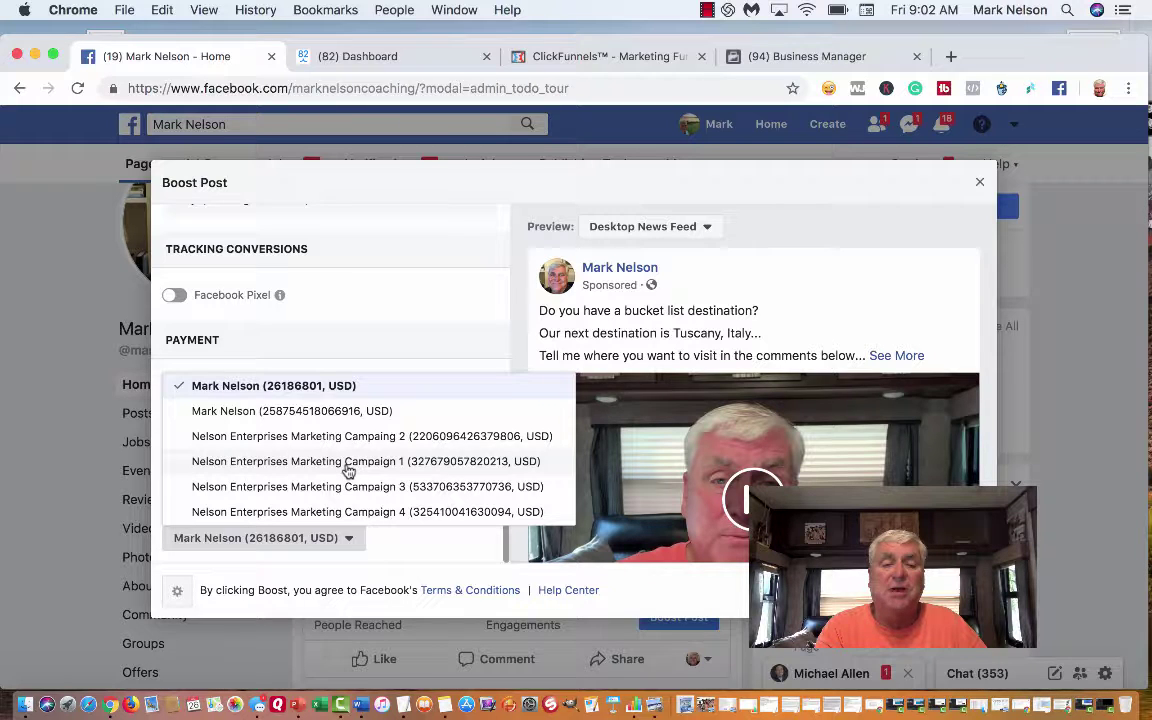
pyautogui.click(347, 463)
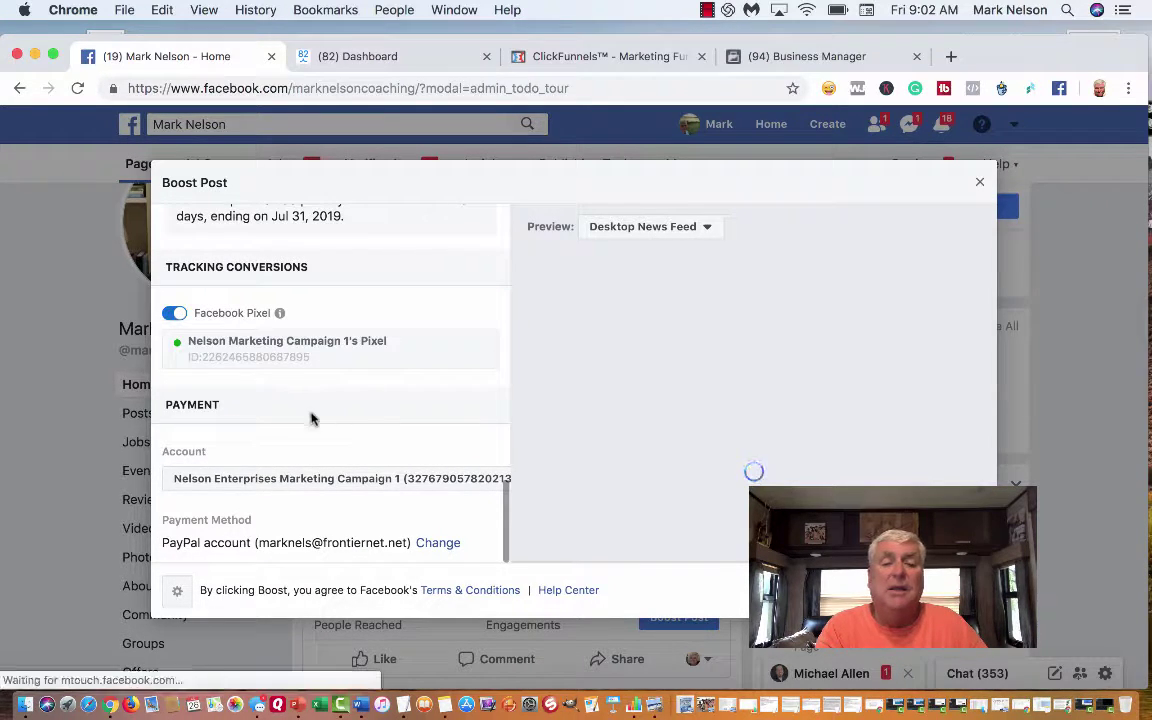
# Review the boost's pixel tracking, payment, budget and audience settings
pyautogui.scroll(1, 310, 418)
pyautogui.scroll(1, 311, 417)
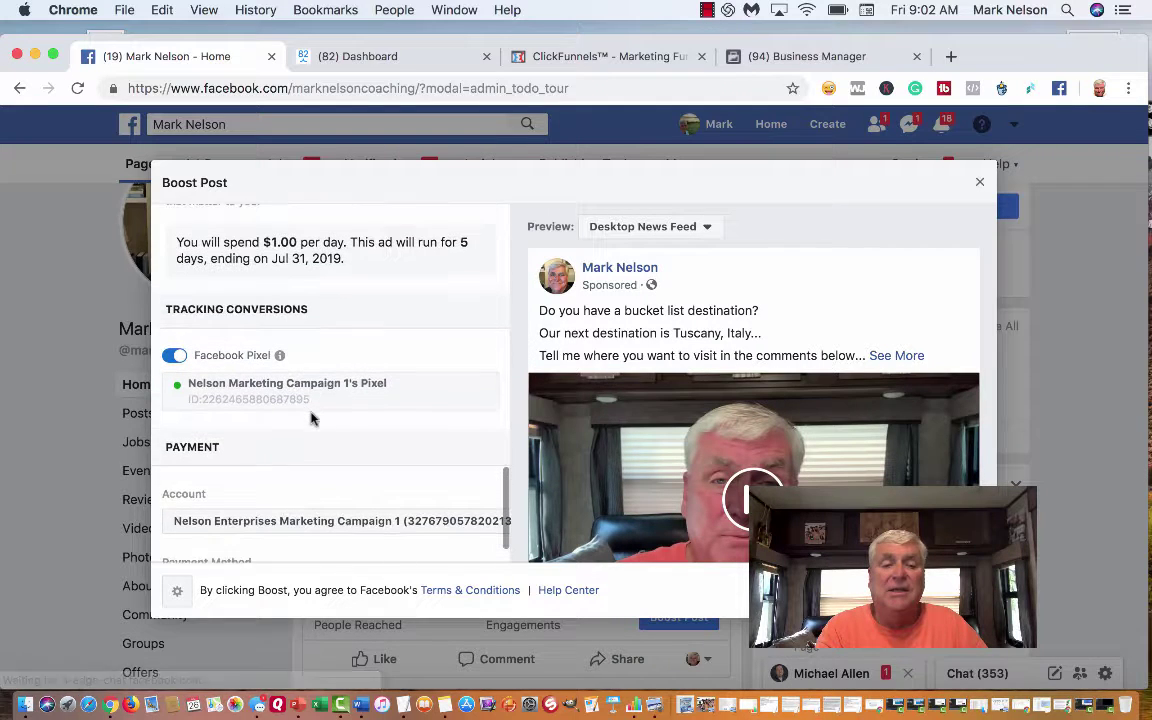
pyautogui.scroll(-1, 311, 417)
pyautogui.scroll(1, 311, 417)
pyautogui.scroll(-1, 422, 358)
pyautogui.scroll(-1, 423, 358)
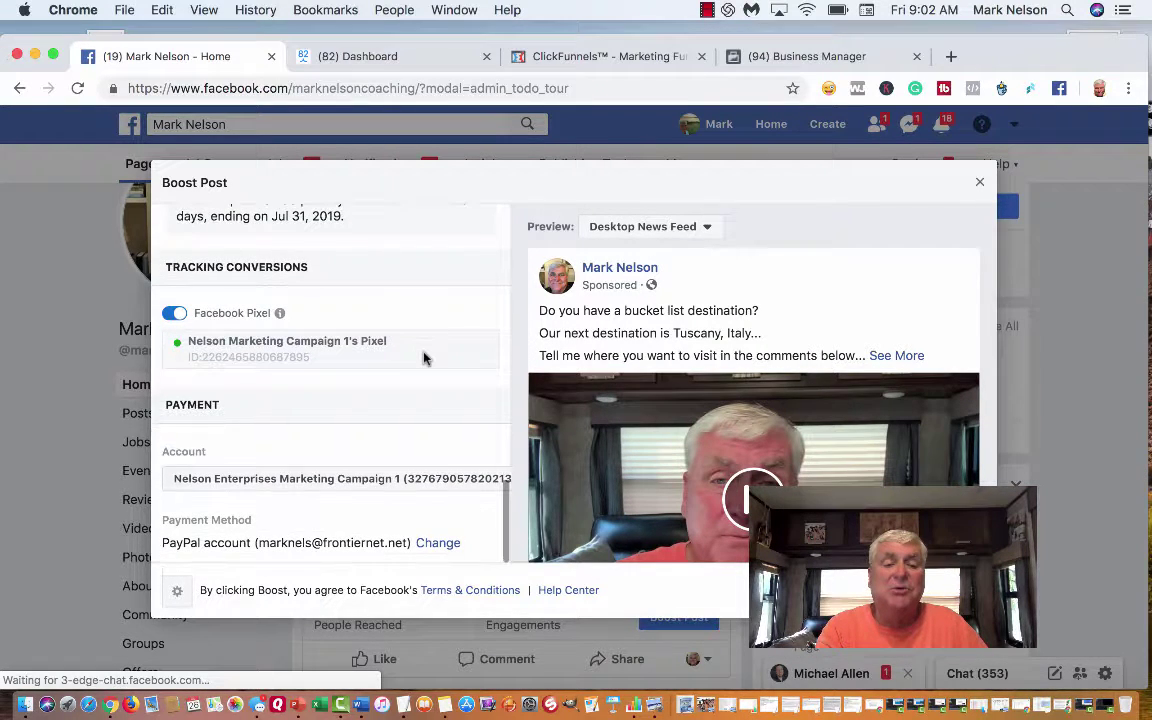
pyautogui.scroll(2, 423, 358)
pyautogui.scroll(5, 423, 358)
pyautogui.scroll(5, 423, 358)
pyautogui.scroll(5, 423, 358)
pyautogui.scroll(4, 423, 358)
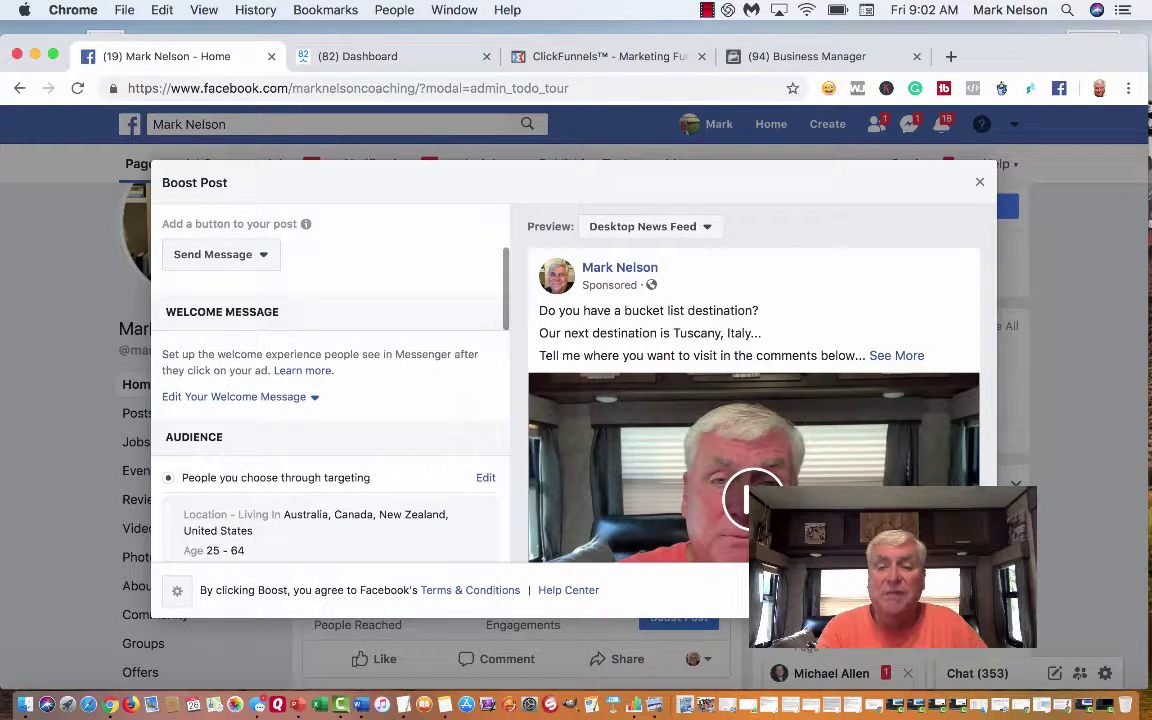
# Submit the post boost and close its results window to return to the Page
pyautogui.click(950, 590)
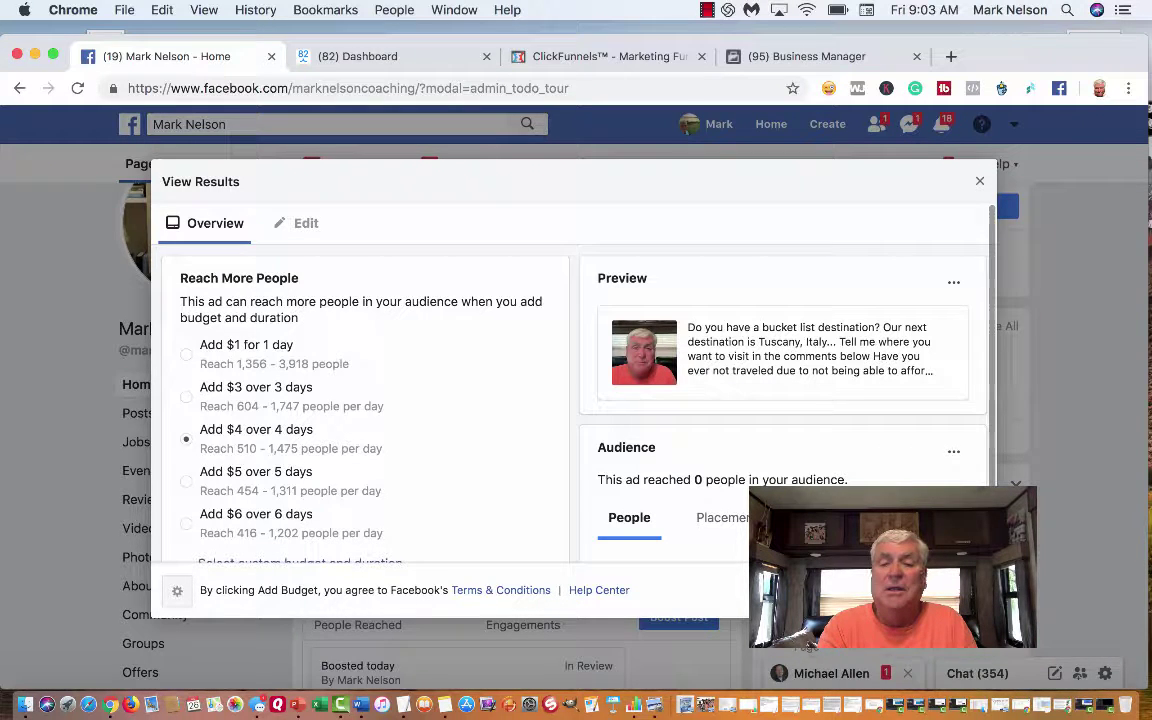
pyautogui.click(1091, 442)
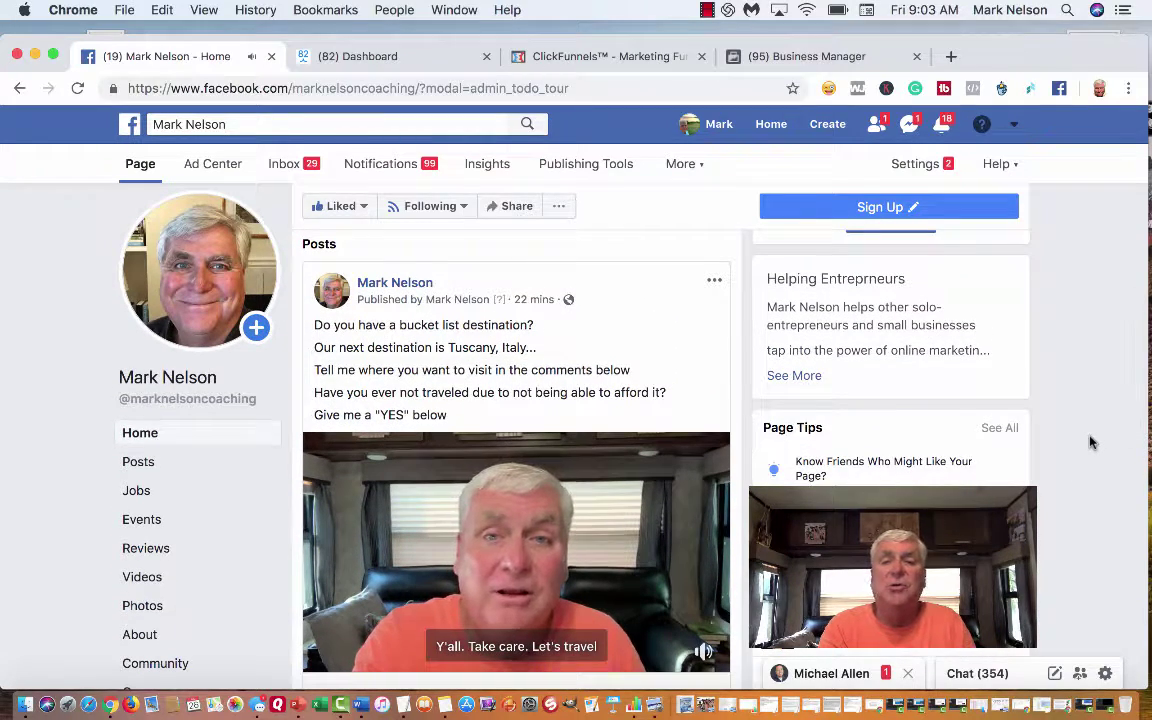
# Switch to ManyChat and start a new growth tool widget named "Travel The World"
pyautogui.click(415, 53)
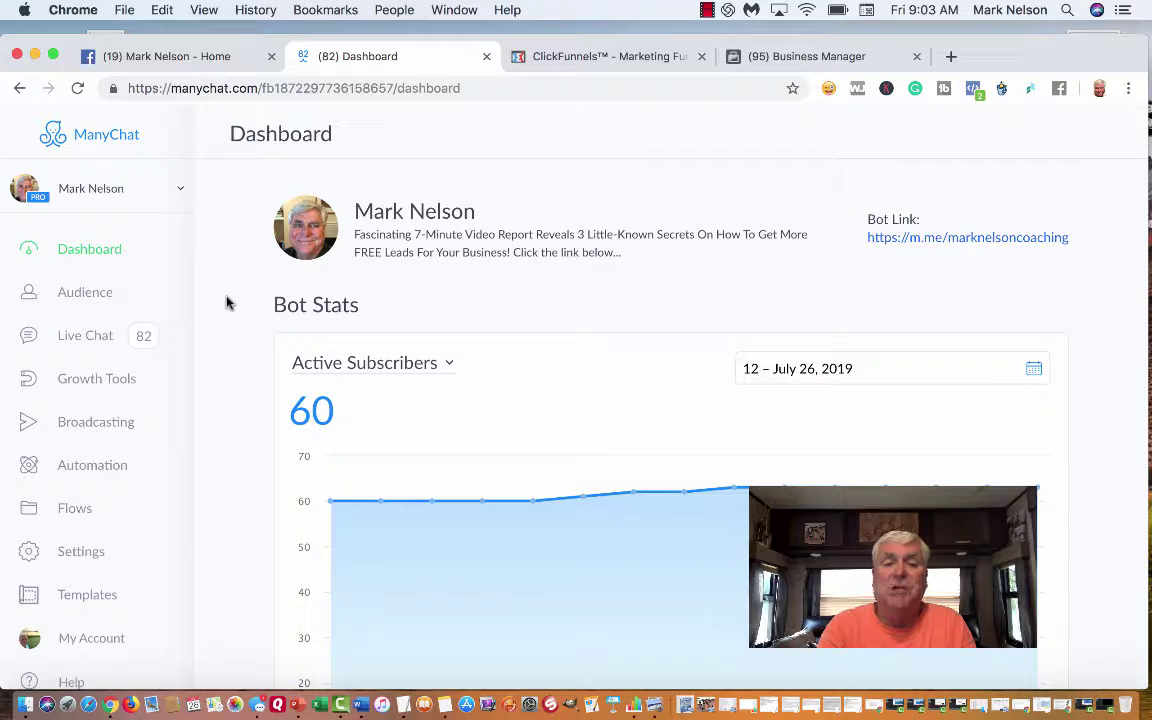
pyautogui.scroll(-1, 247, 404)
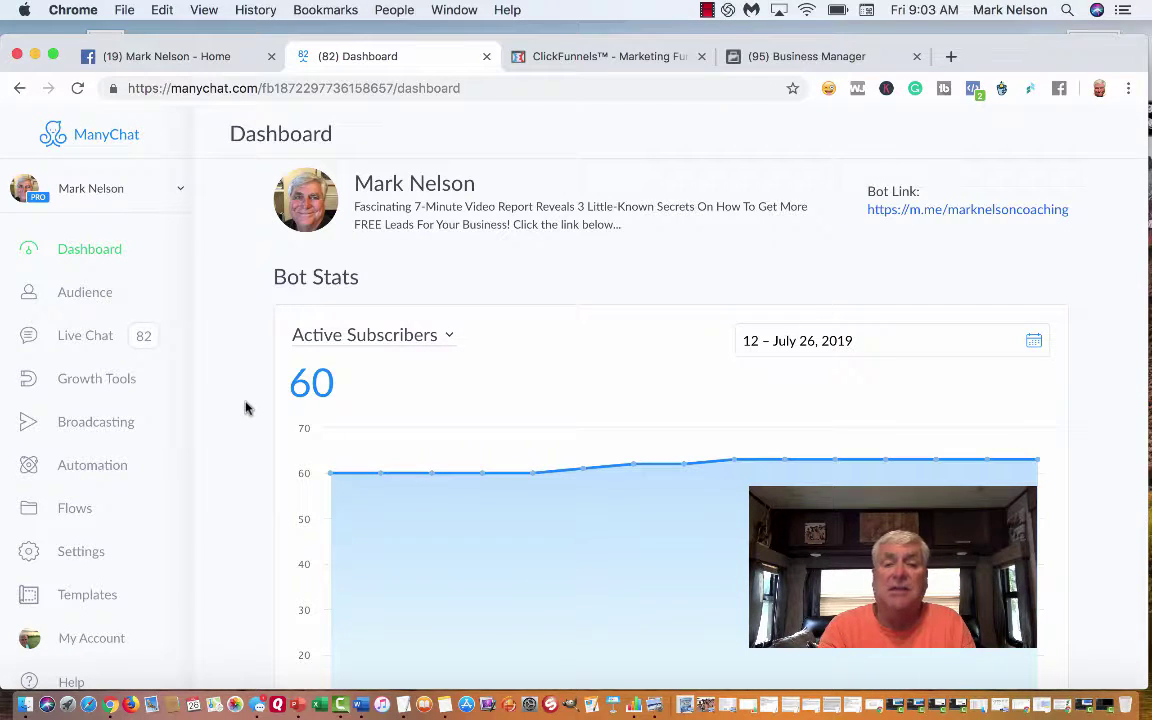
pyautogui.click(100, 383)
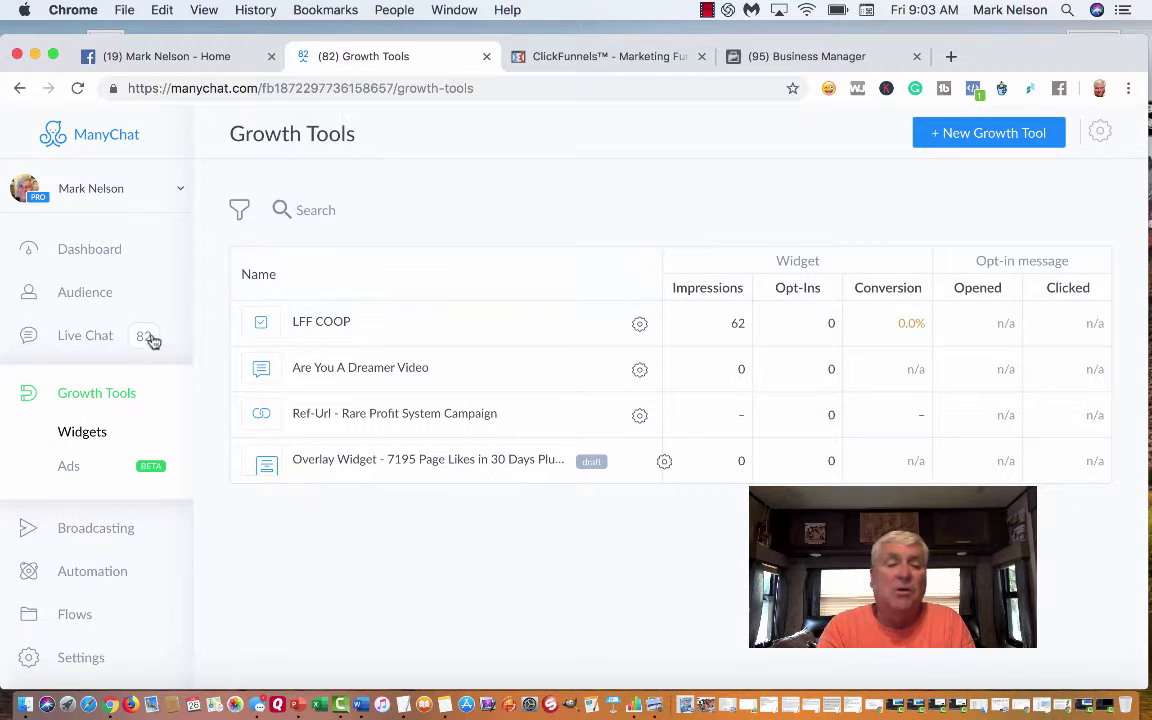
pyautogui.click(991, 135)
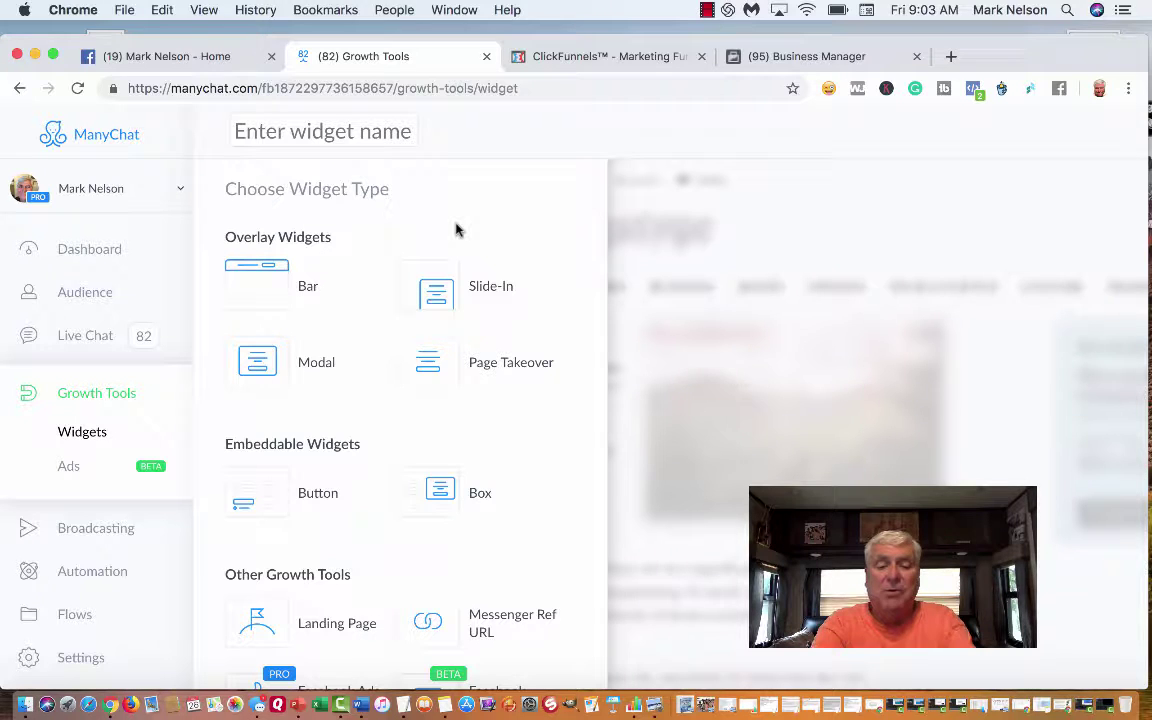
pyautogui.write('Trave')
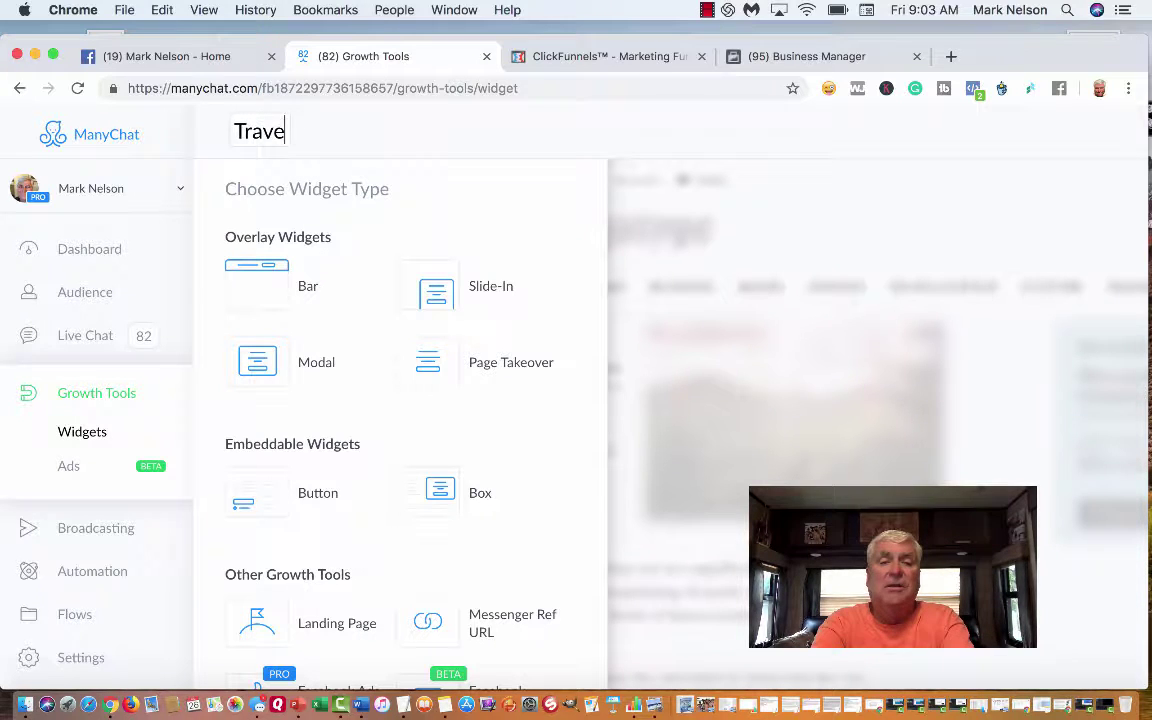
pyautogui.write('l The W')
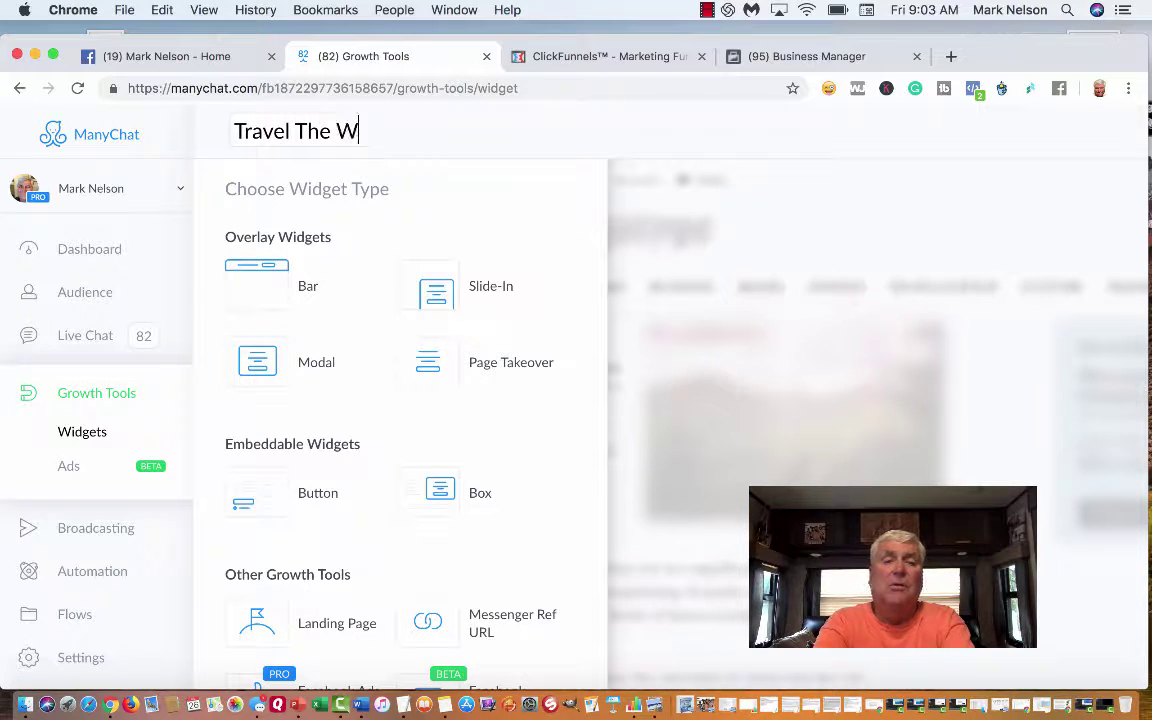
pyautogui.write('orld')
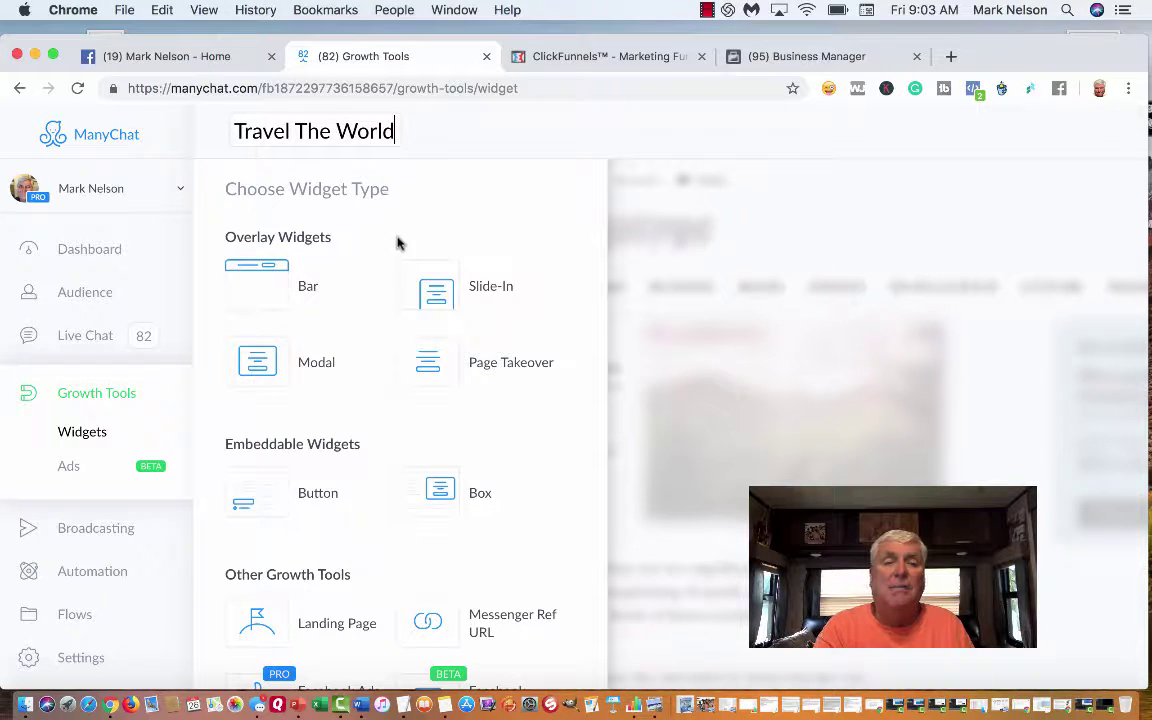
# Look through the available widget types and choose Facebook Comments for the new growth tool
pyautogui.scroll(-1, 378, 272)
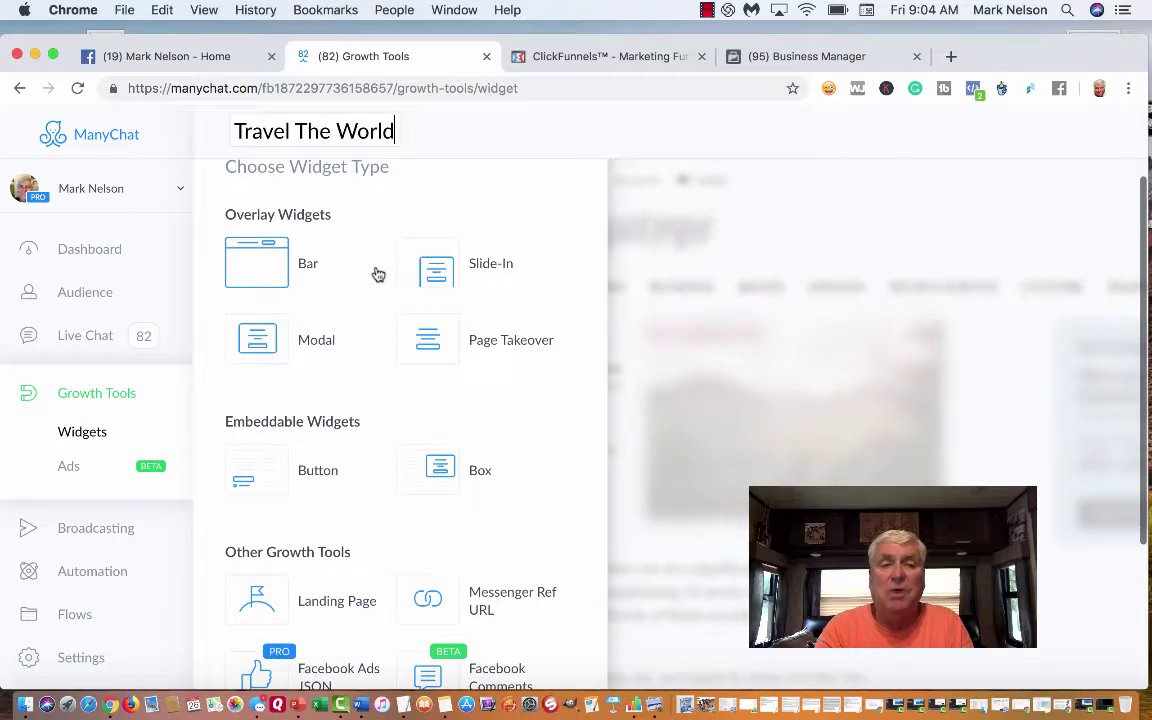
pyautogui.scroll(1, 376, 275)
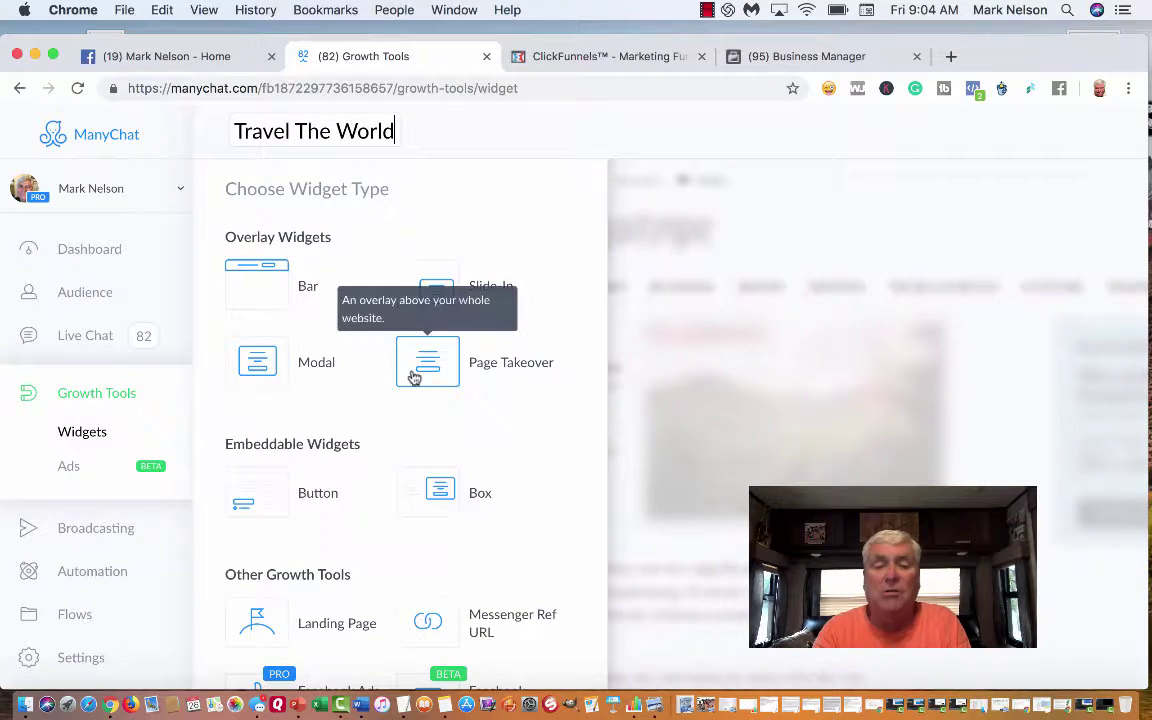
pyautogui.scroll(-4, 398, 378)
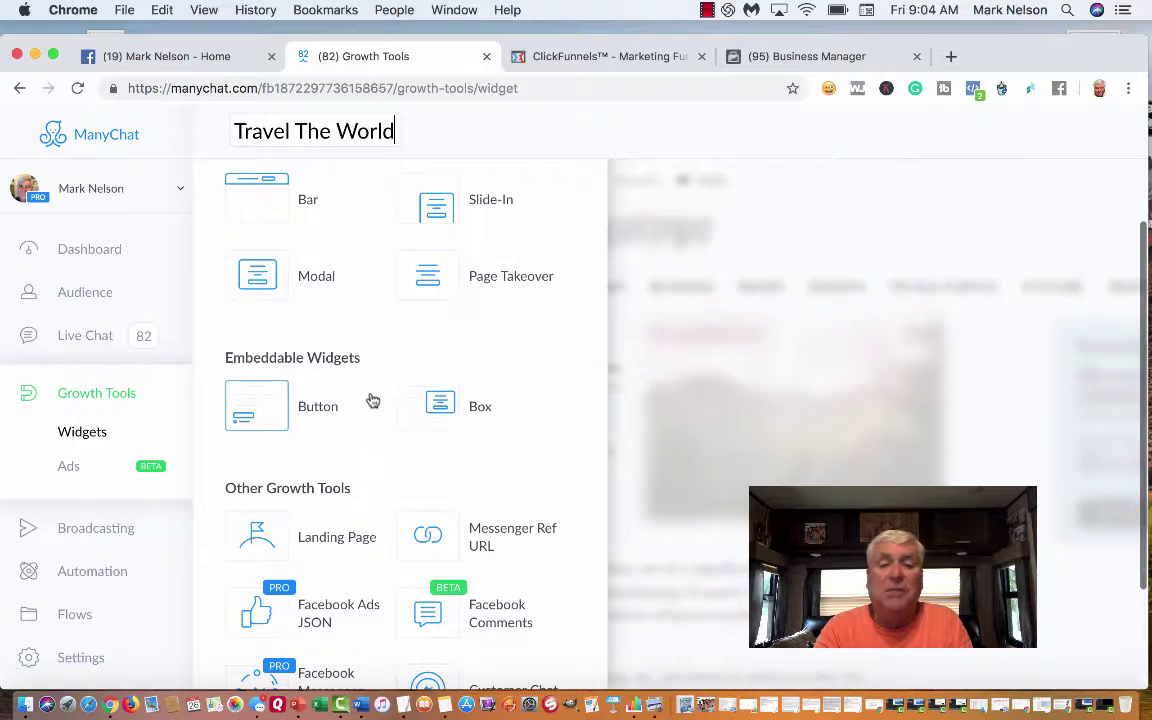
pyautogui.scroll(-3, 363, 407)
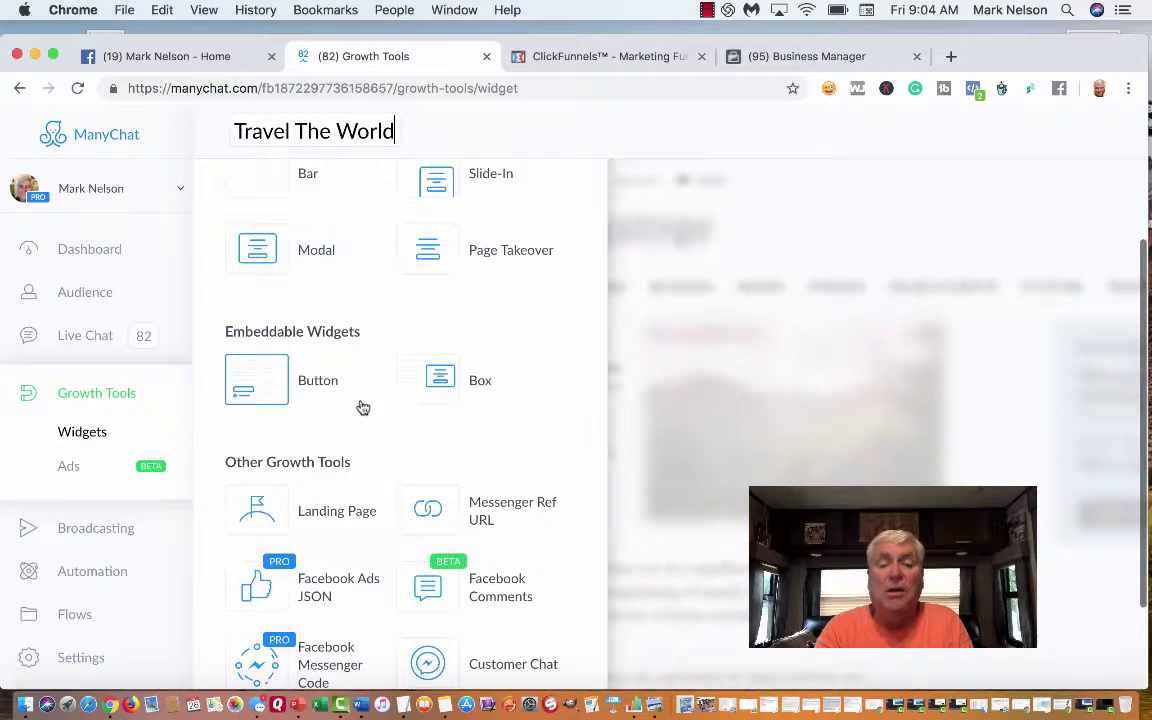
pyautogui.scroll(-1, 362, 406)
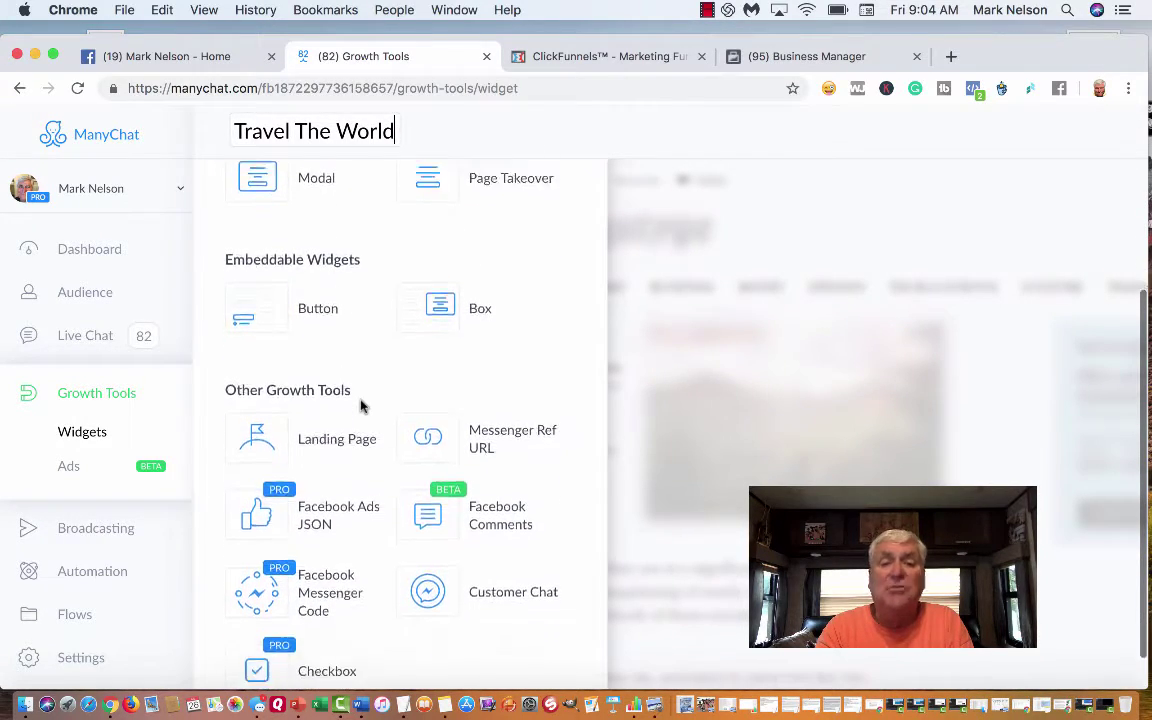
pyautogui.scroll(-1, 362, 405)
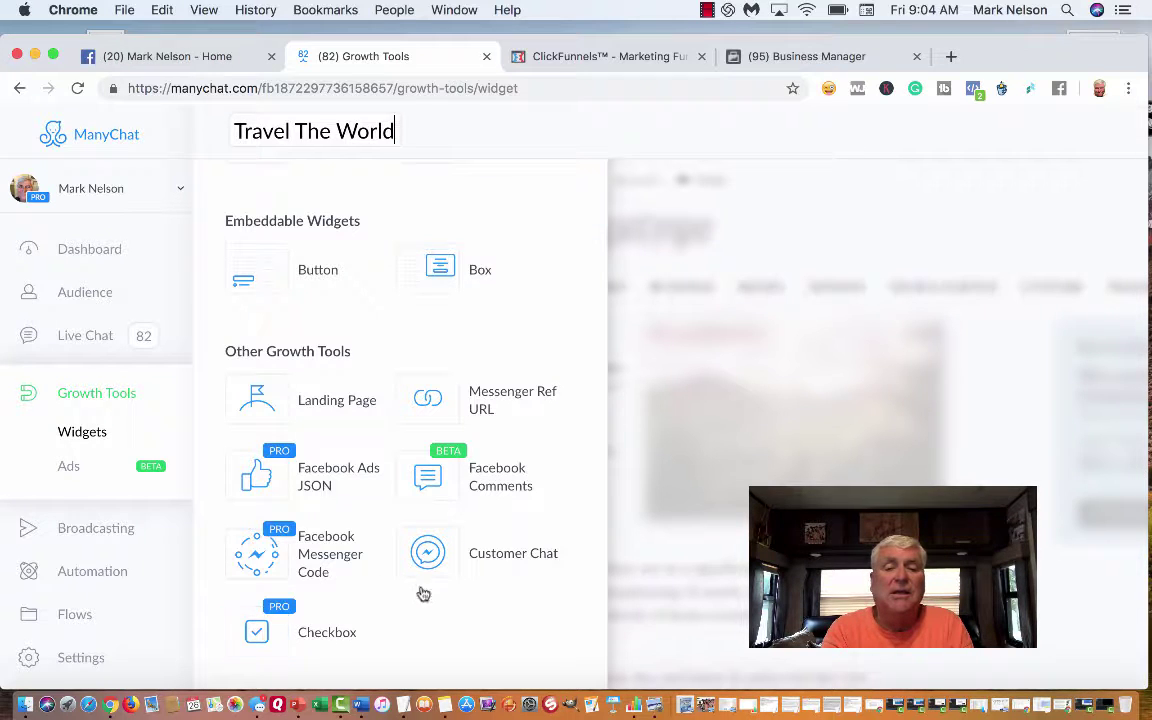
pyautogui.click(503, 486)
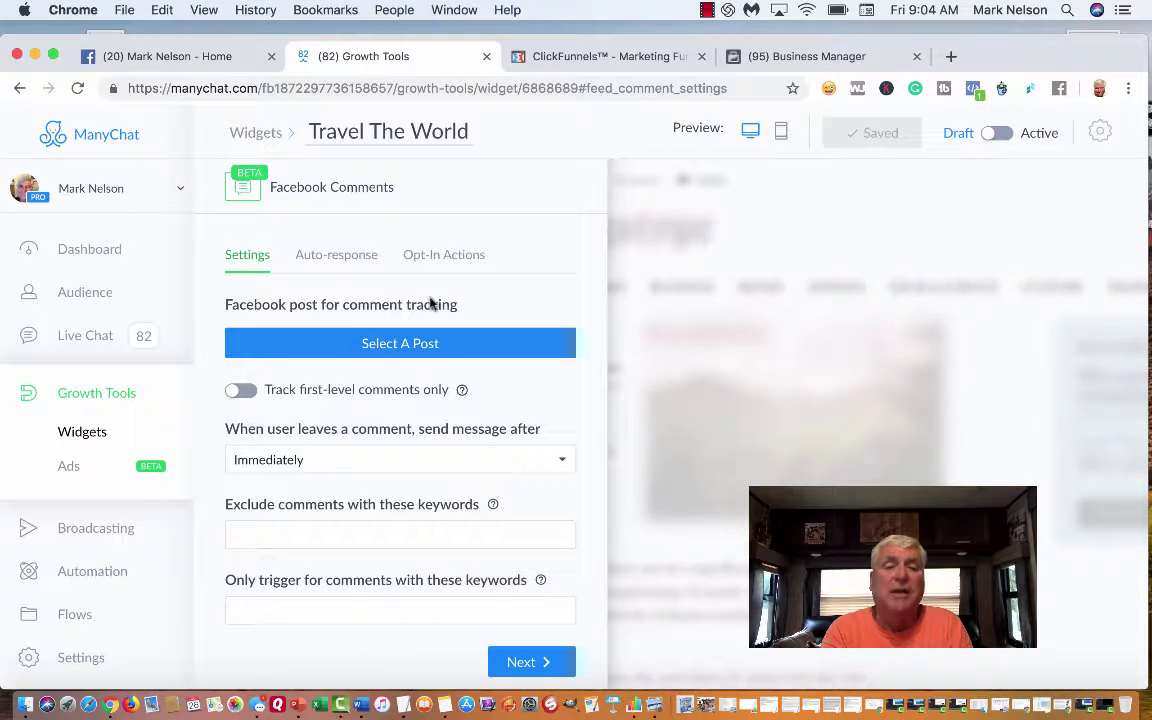
# Select the published "Do you have a bucket list destination?" video post for comment tracking
pyautogui.click(366, 346)
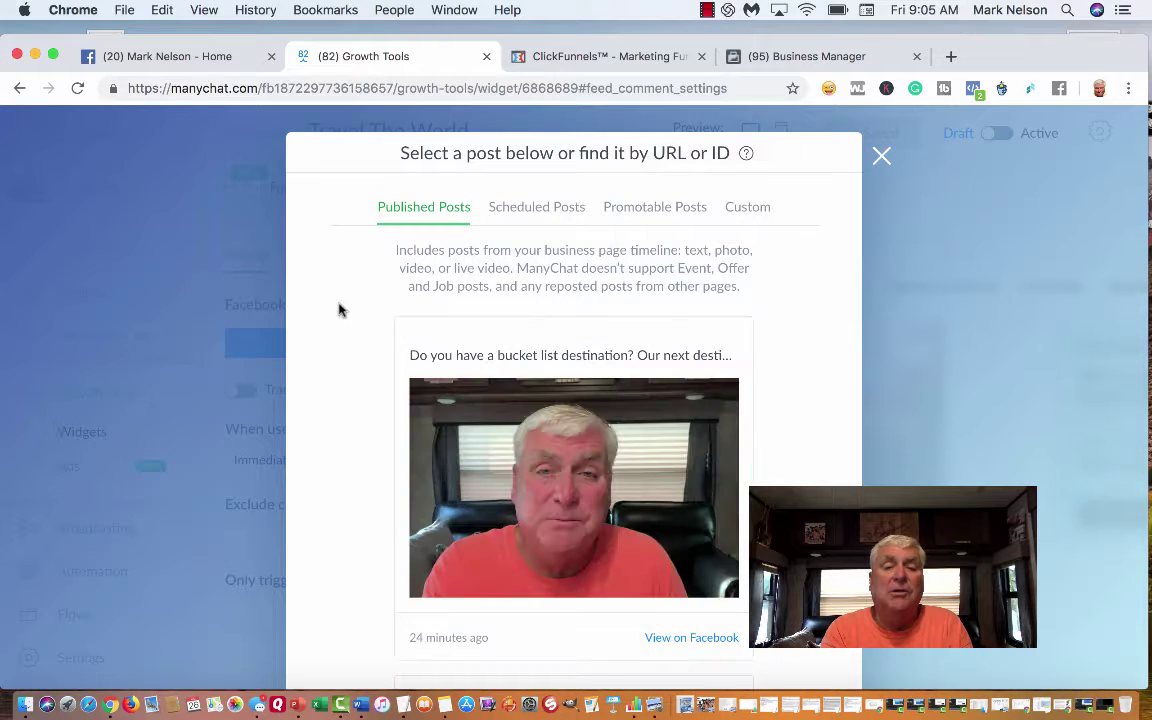
pyautogui.scroll(-3, 348, 360)
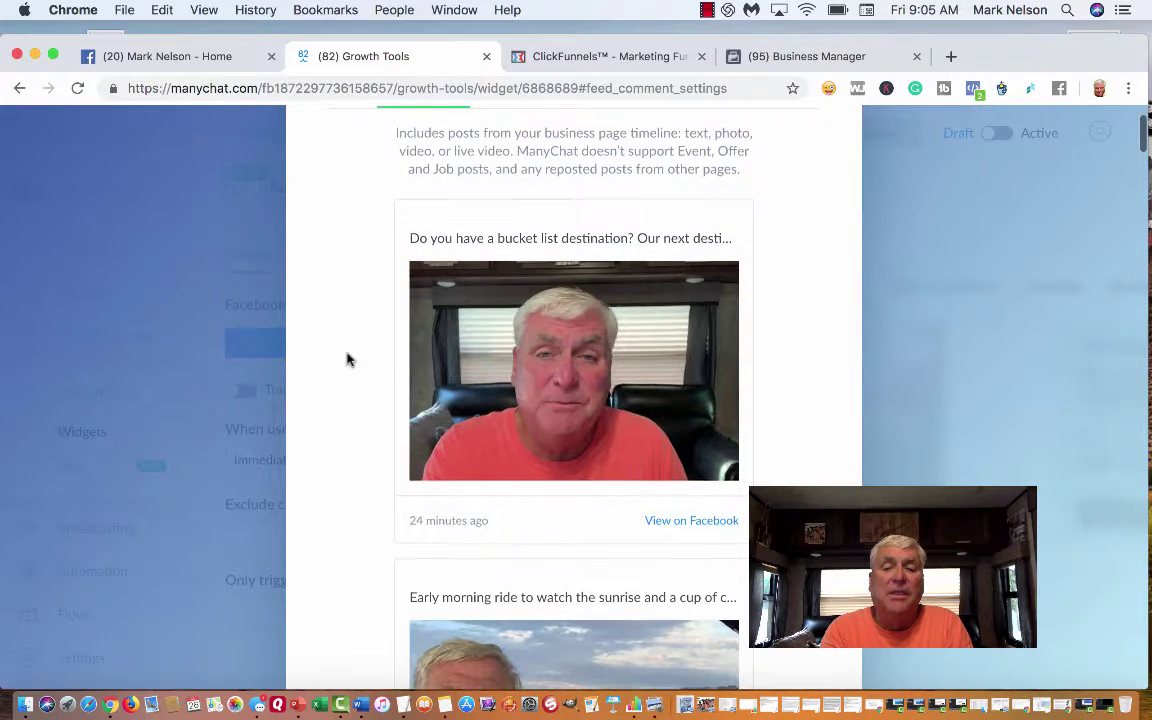
pyautogui.click(573, 366)
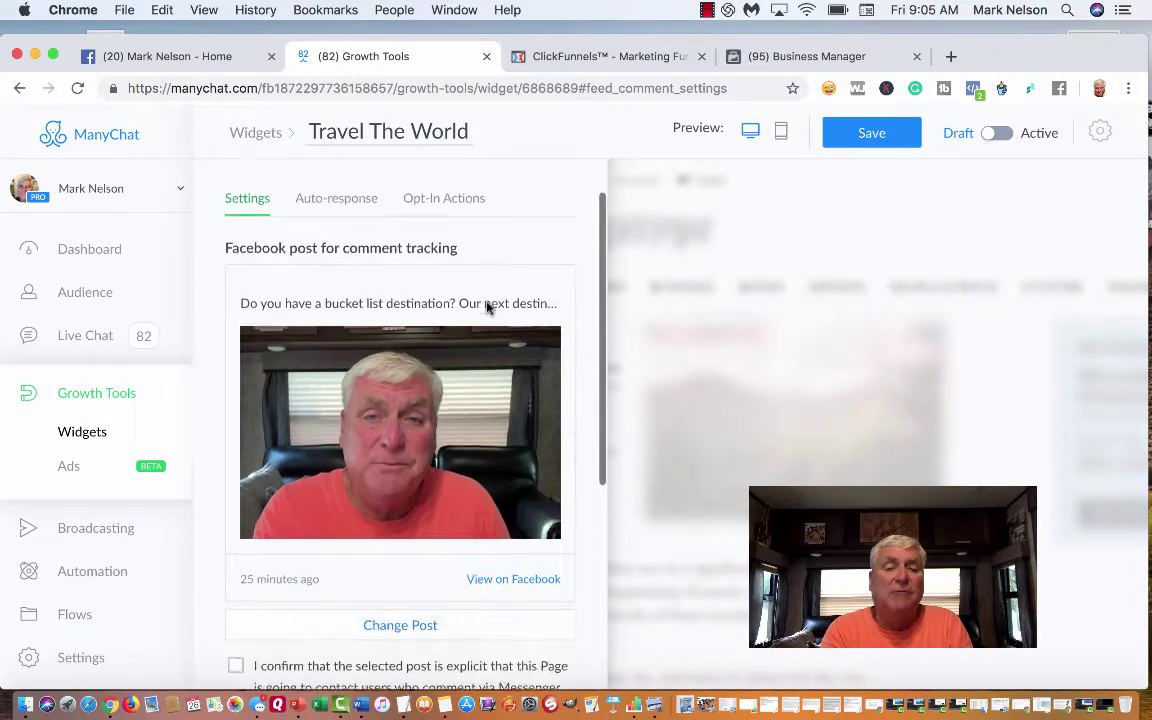
pyautogui.scroll(-5, 487, 307)
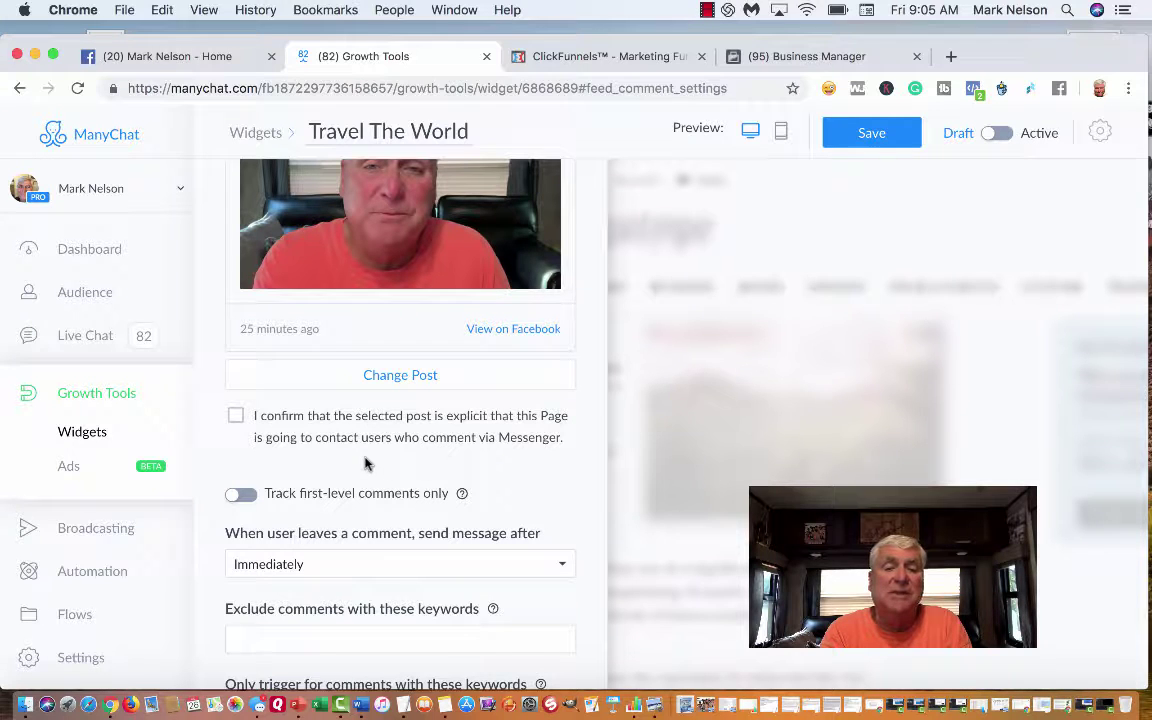
# Confirm that the post is explicit about contacting commenters via Messenger and set the message to send 1 second after a comment
pyautogui.click(235, 420)
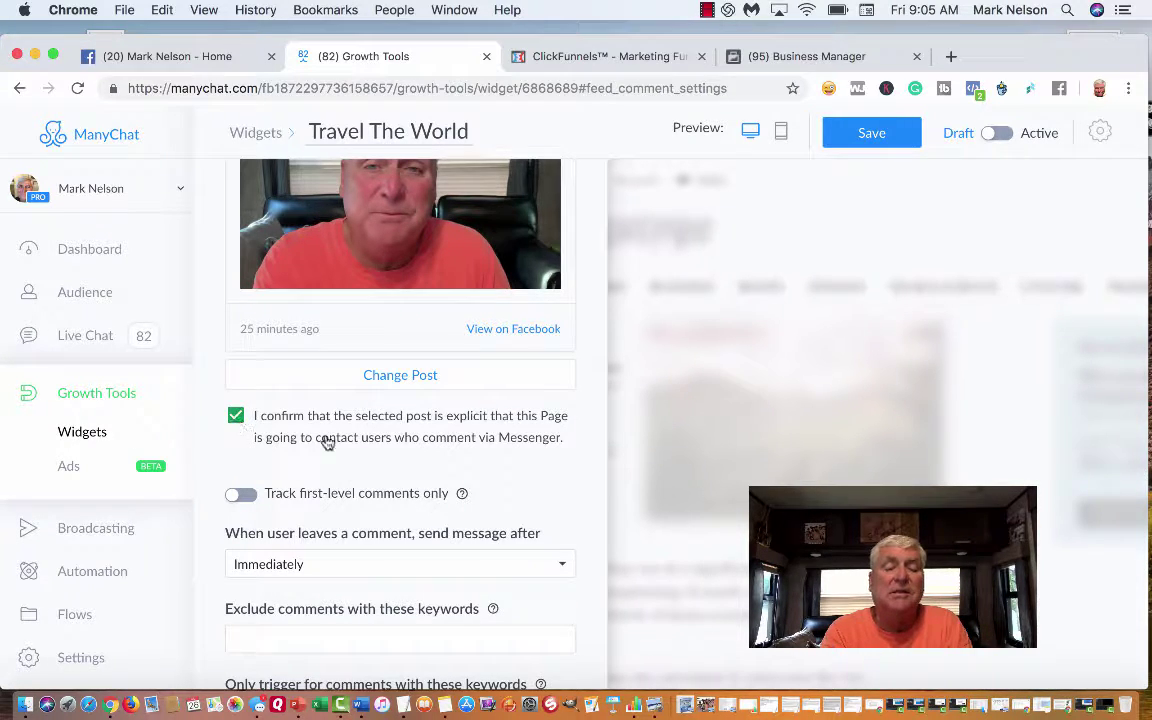
pyautogui.scroll(-2, 327, 442)
pyautogui.scroll(-1, 327, 442)
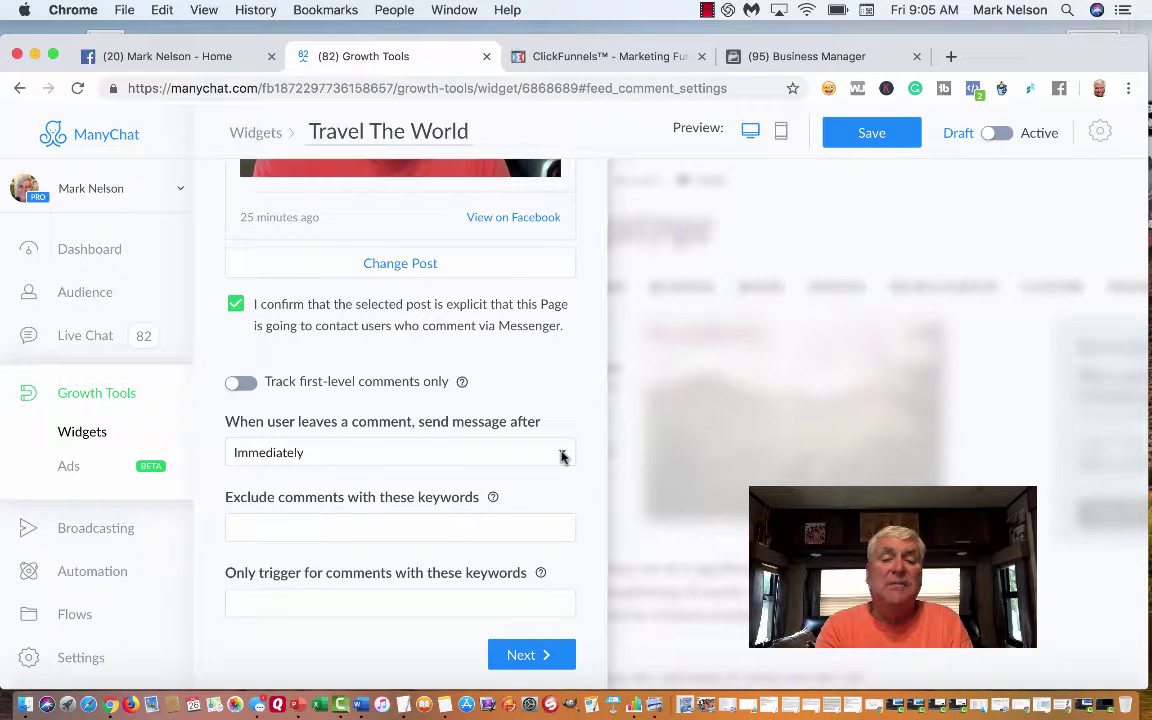
pyautogui.click(563, 456)
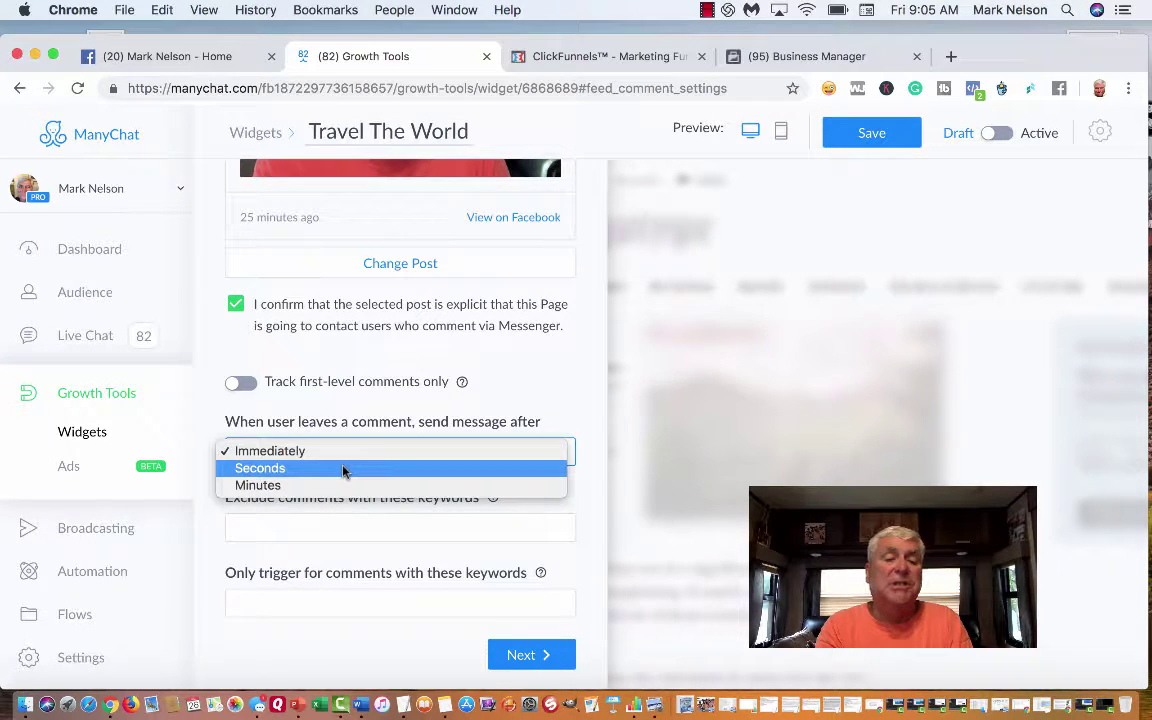
pyautogui.click(343, 468)
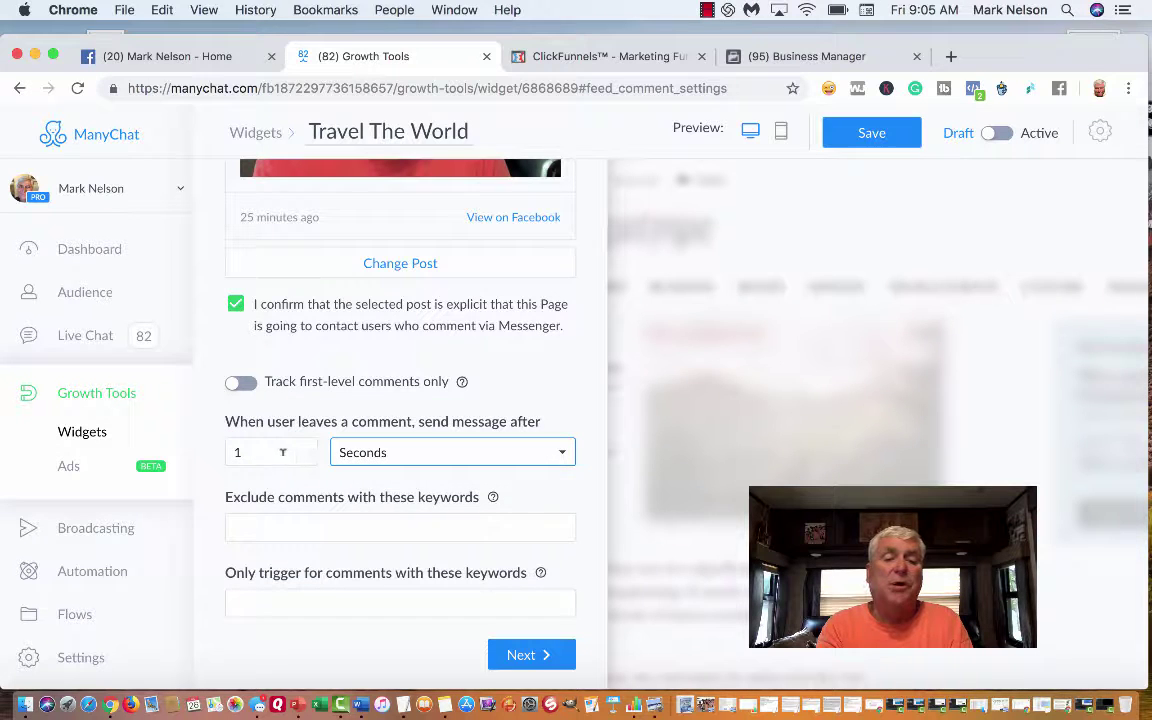
pyautogui.doubleClick(238, 451)
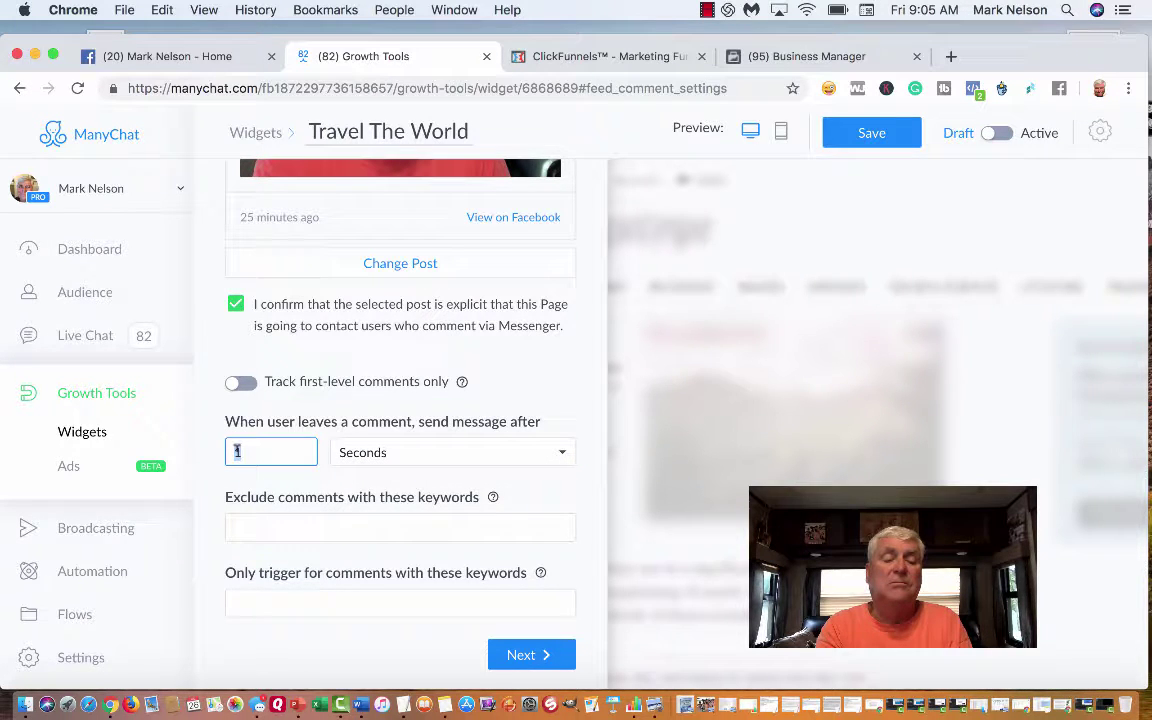
pyautogui.click(237, 451)
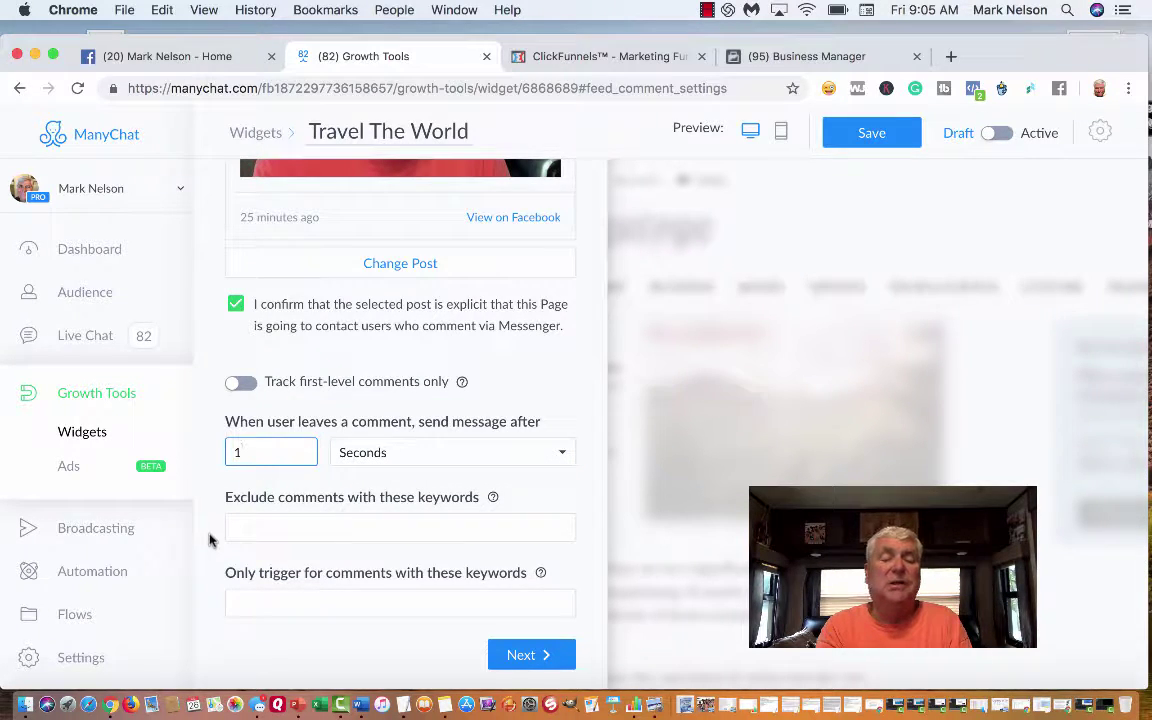
pyautogui.scroll(1, 211, 537)
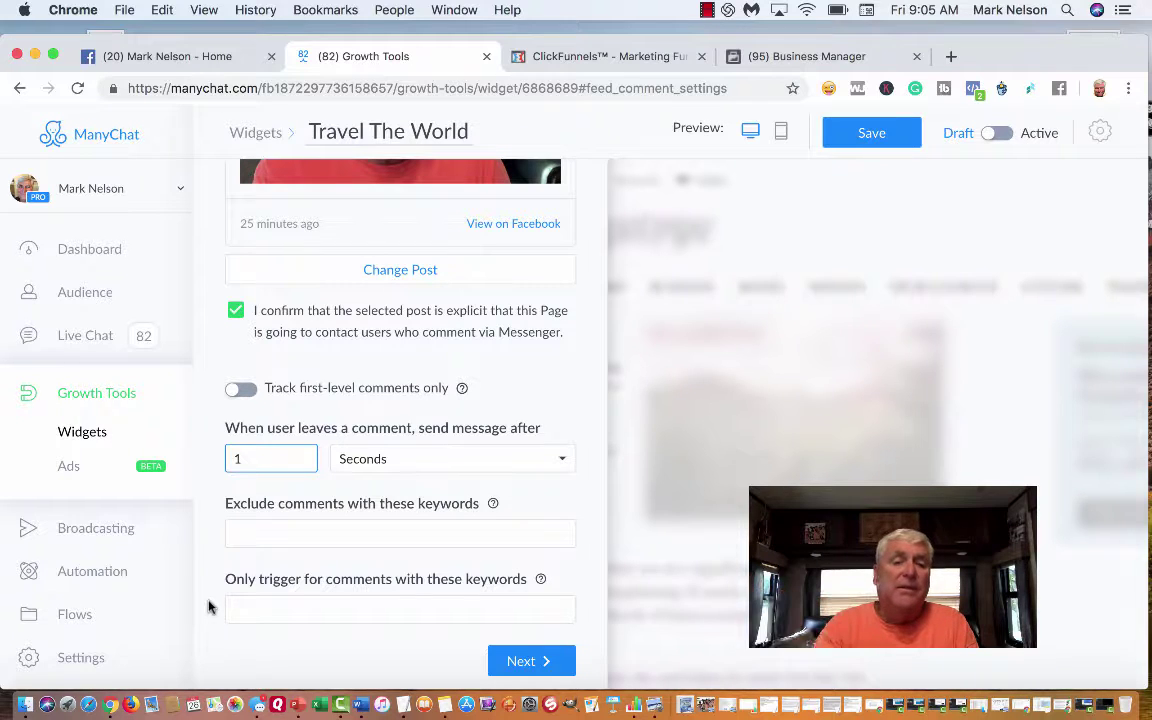
# Continue to the auto-response settings and save the growth tool
pyautogui.click(520, 662)
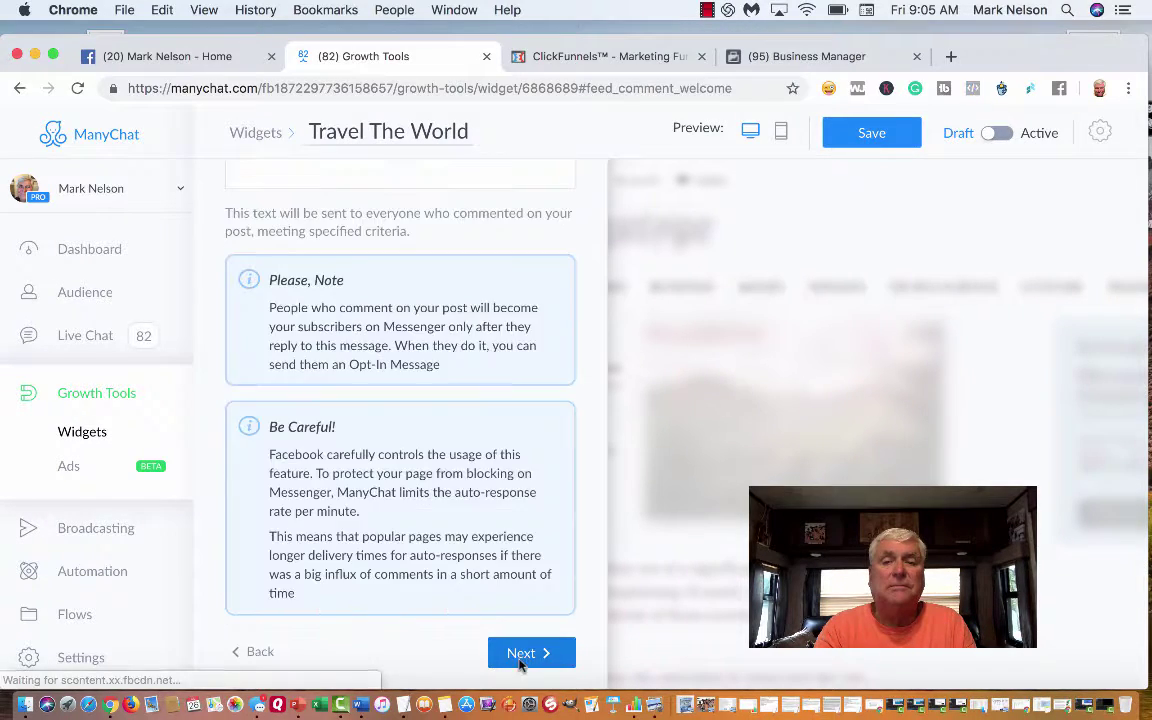
pyautogui.click(885, 137)
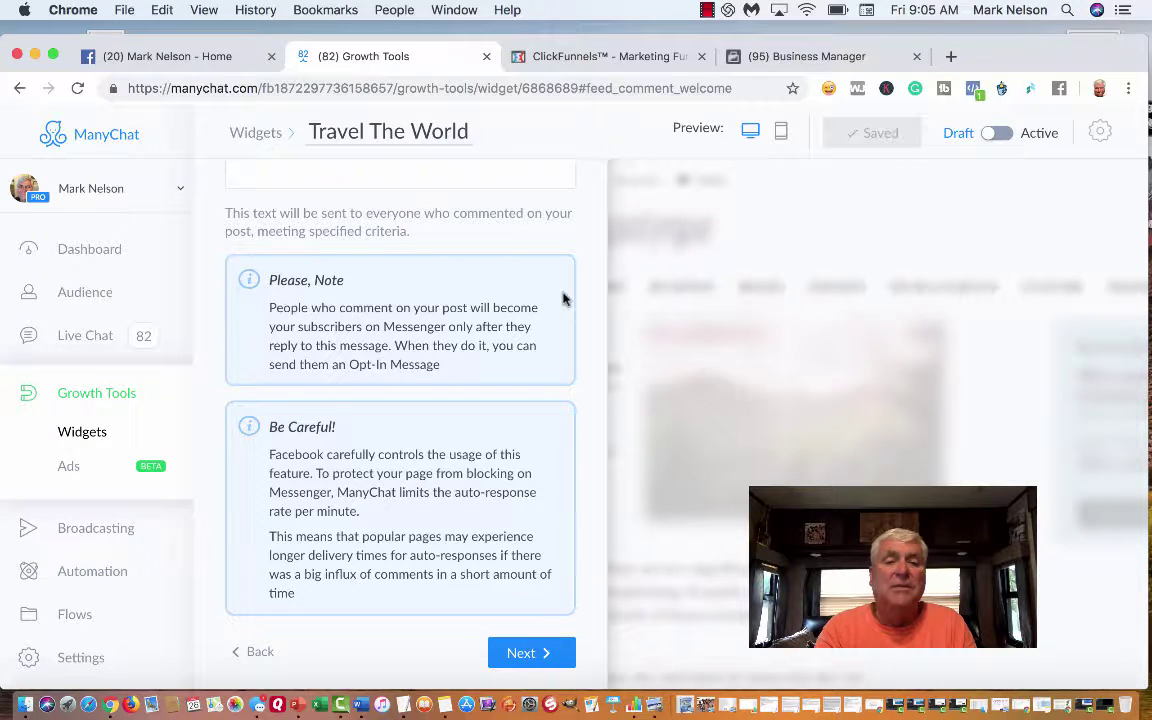
pyautogui.scroll(5, 563, 298)
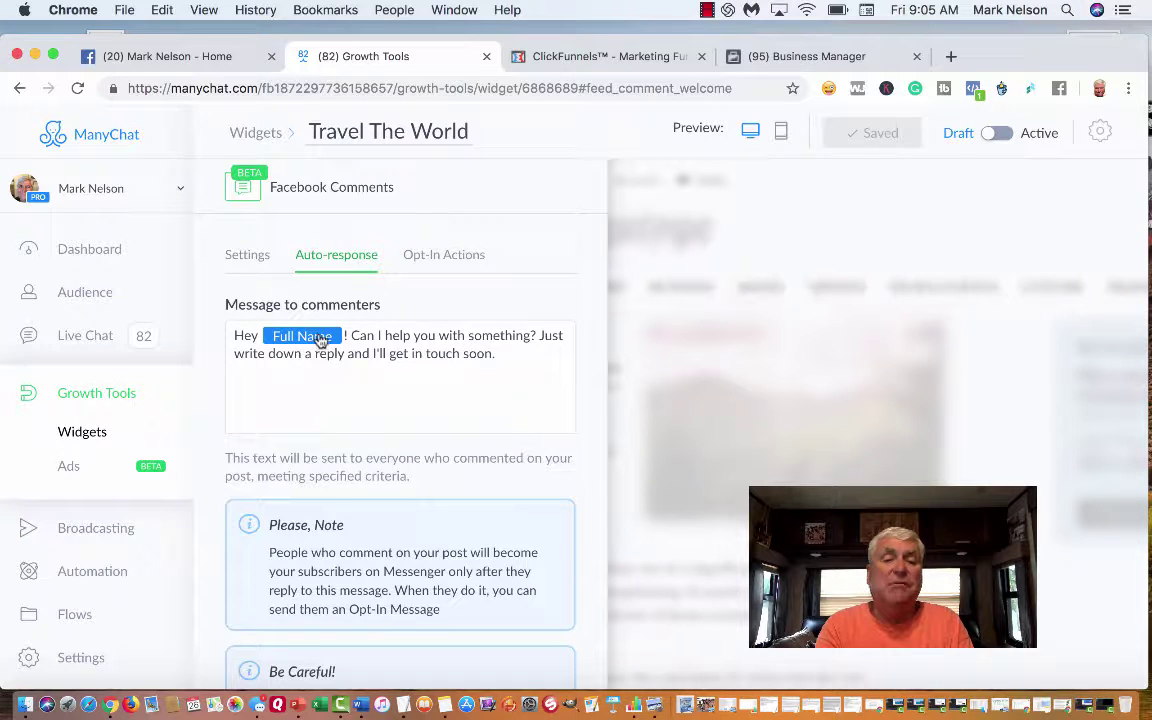
pyautogui.click(363, 358)
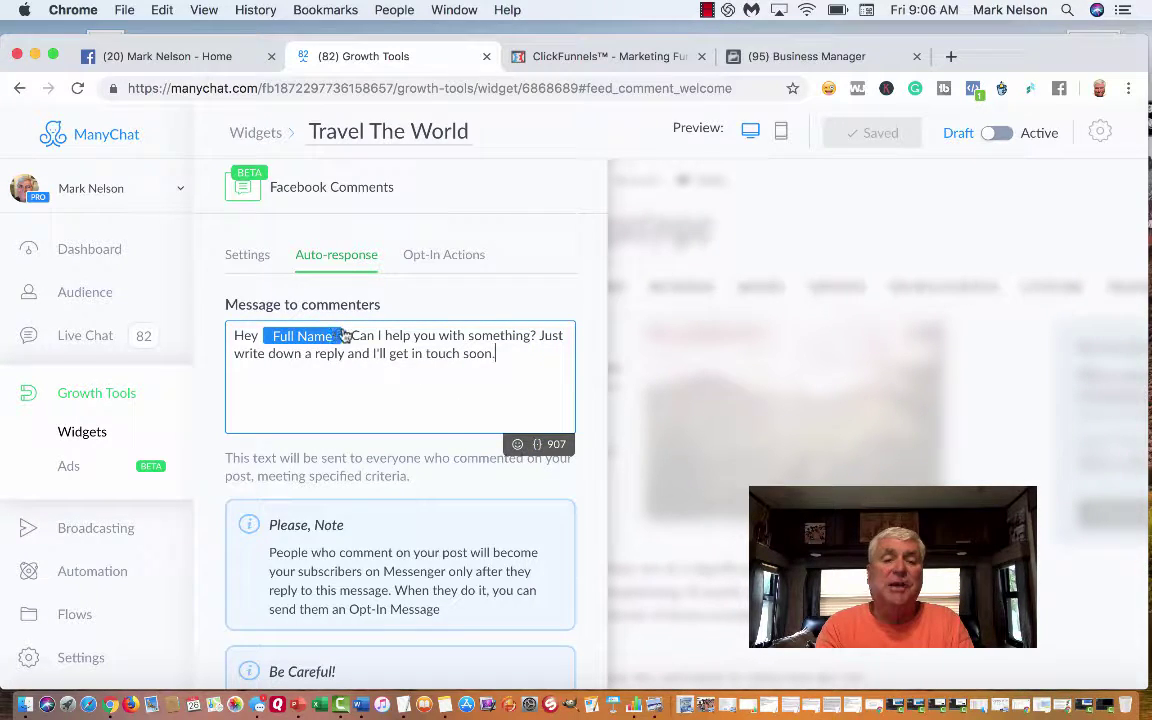
pyautogui.click(539, 447)
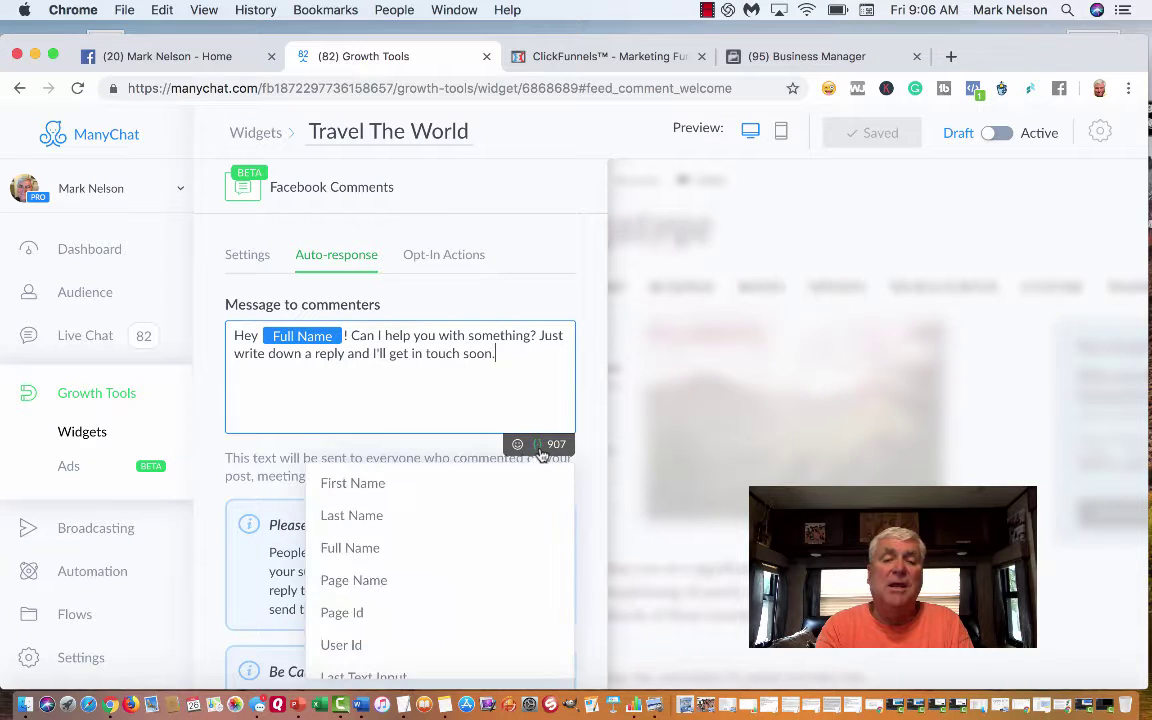
pyautogui.click(437, 488)
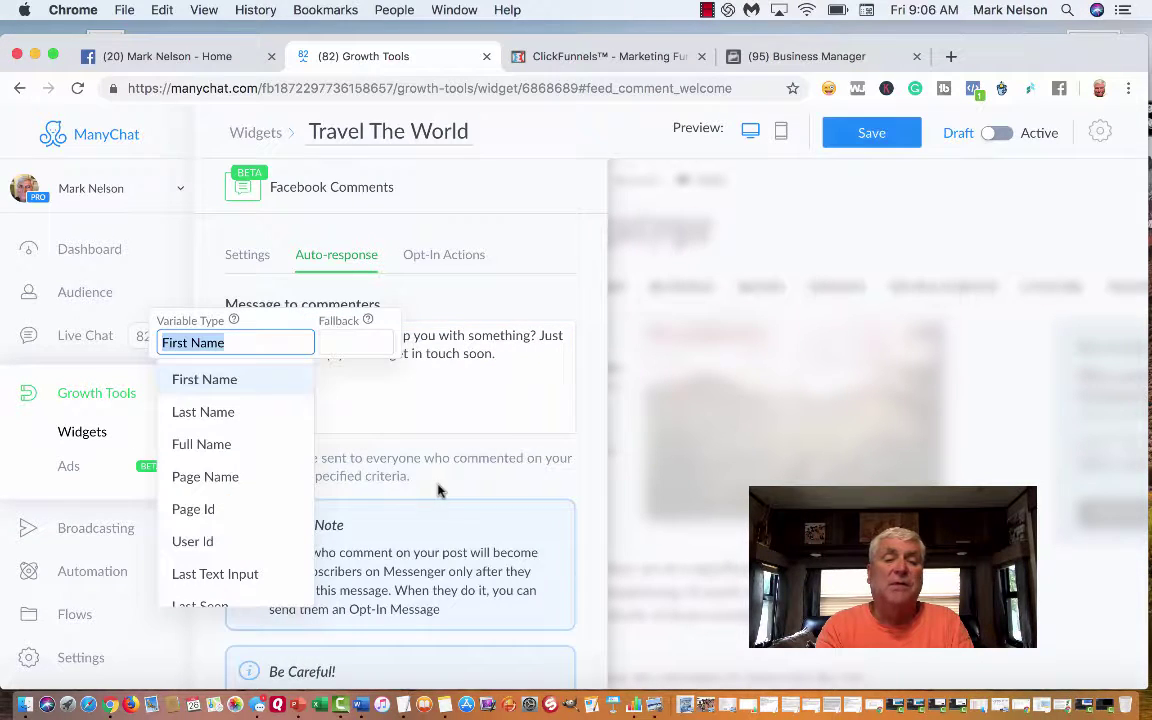
pyautogui.click(337, 341)
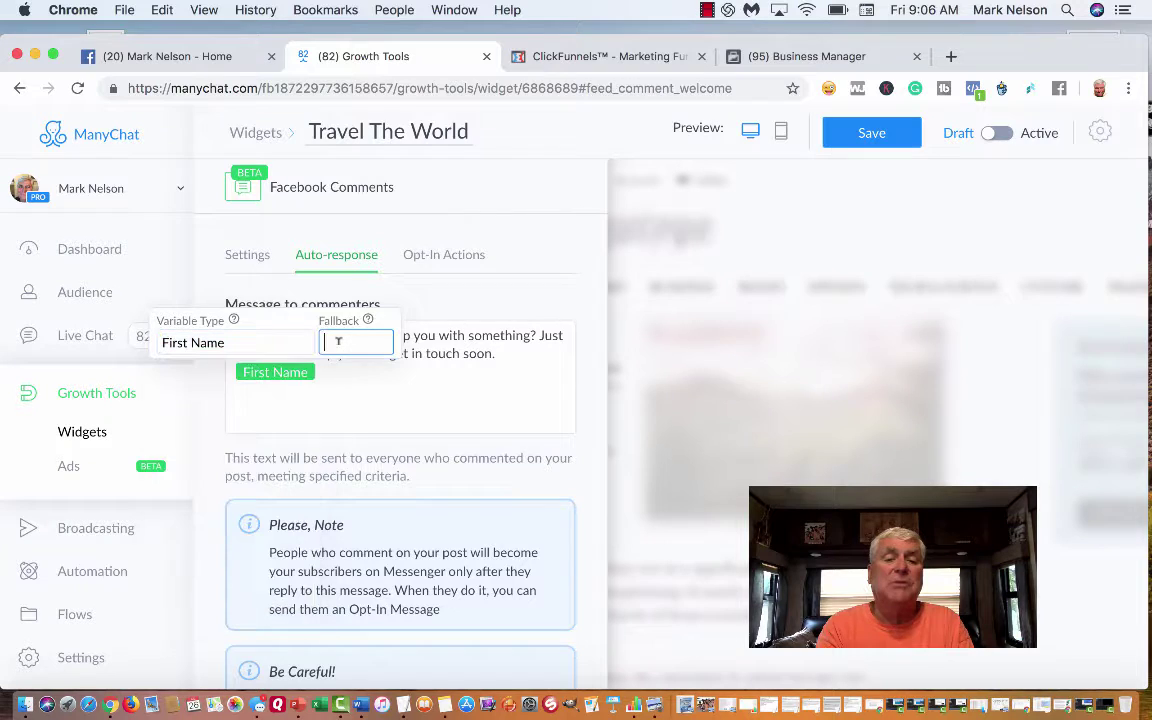
pyautogui.write('there')
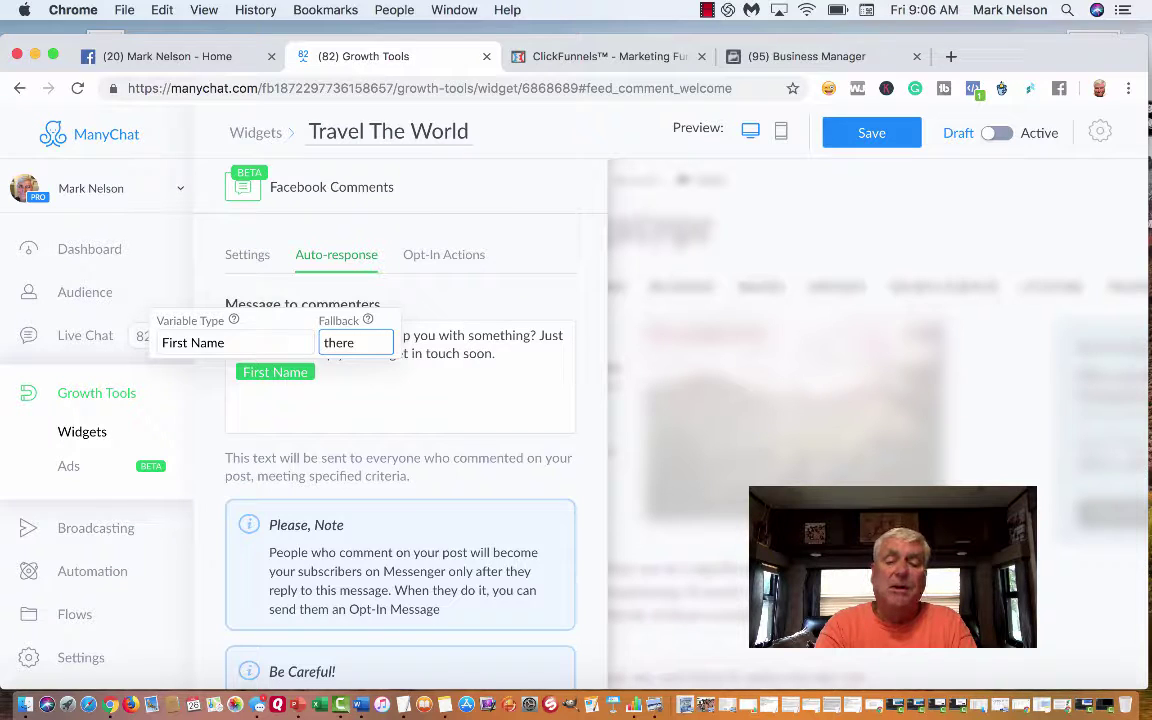
pyautogui.press('Return')
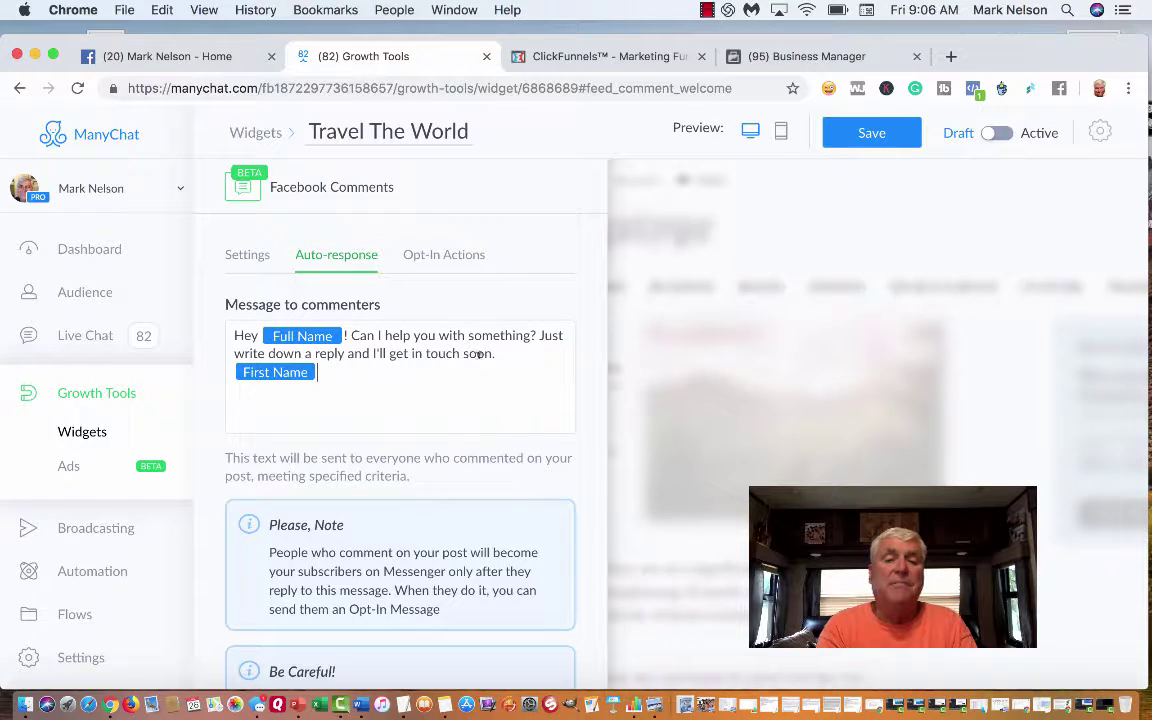
pyautogui.moveTo(351, 336); pyautogui.dragTo(506, 369)
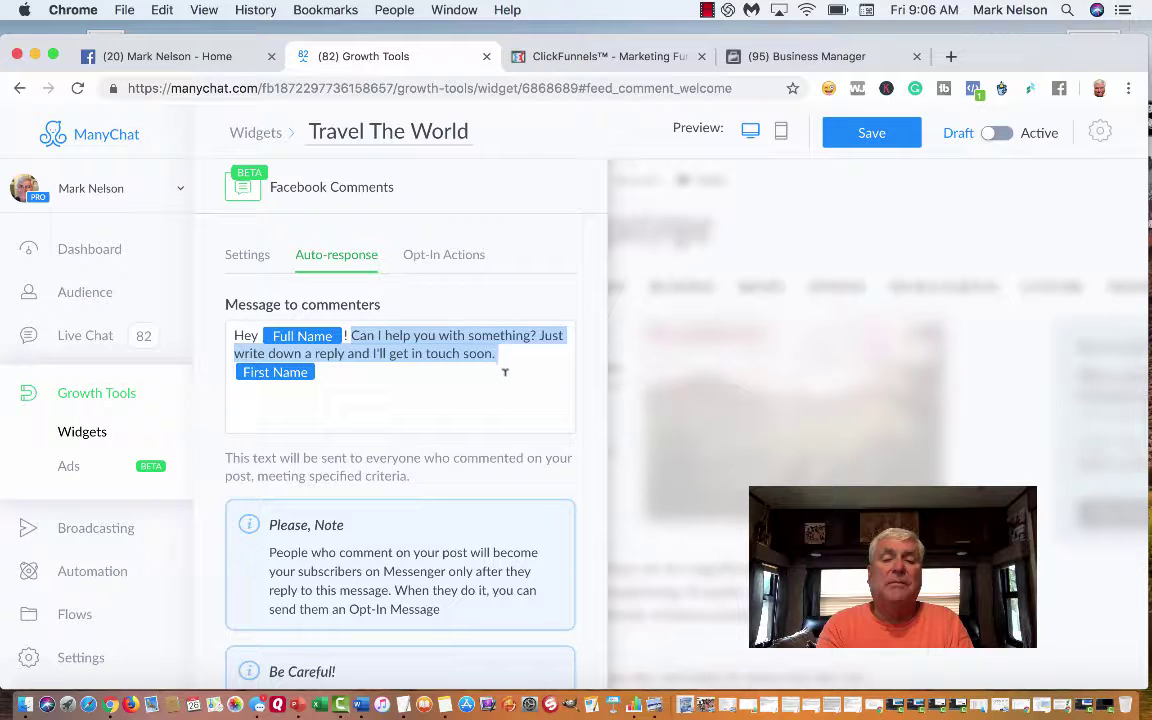
pyautogui.click(324, 372)
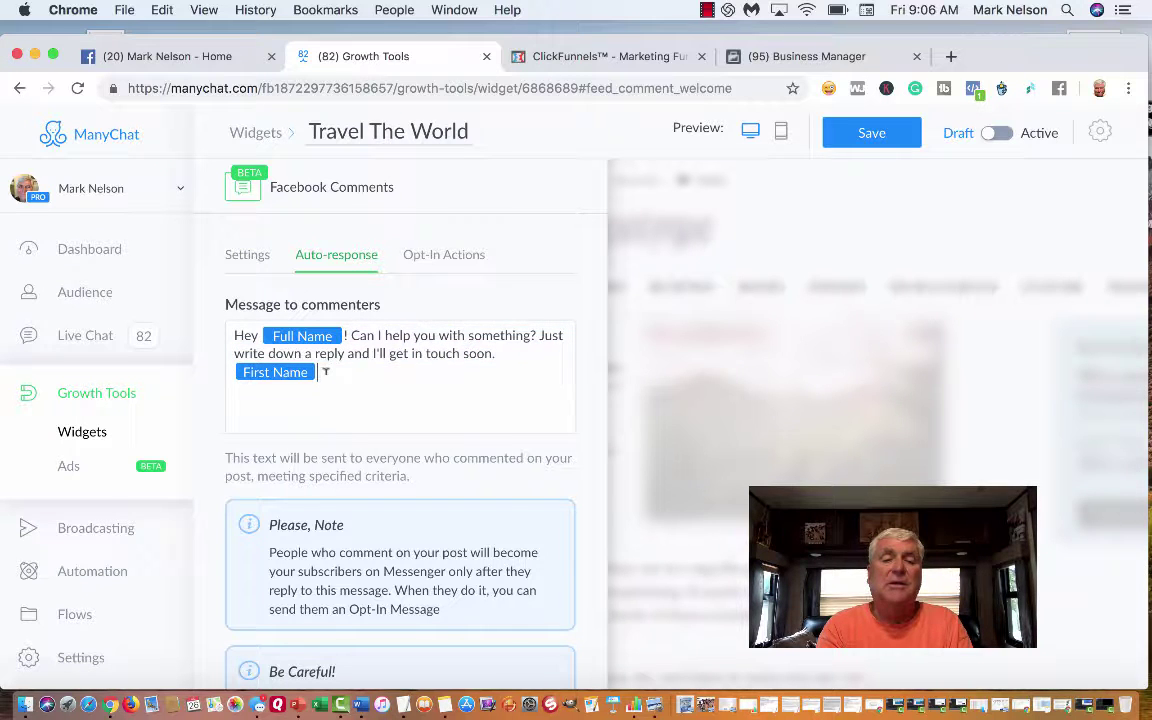
pyautogui.press('BackSpace')
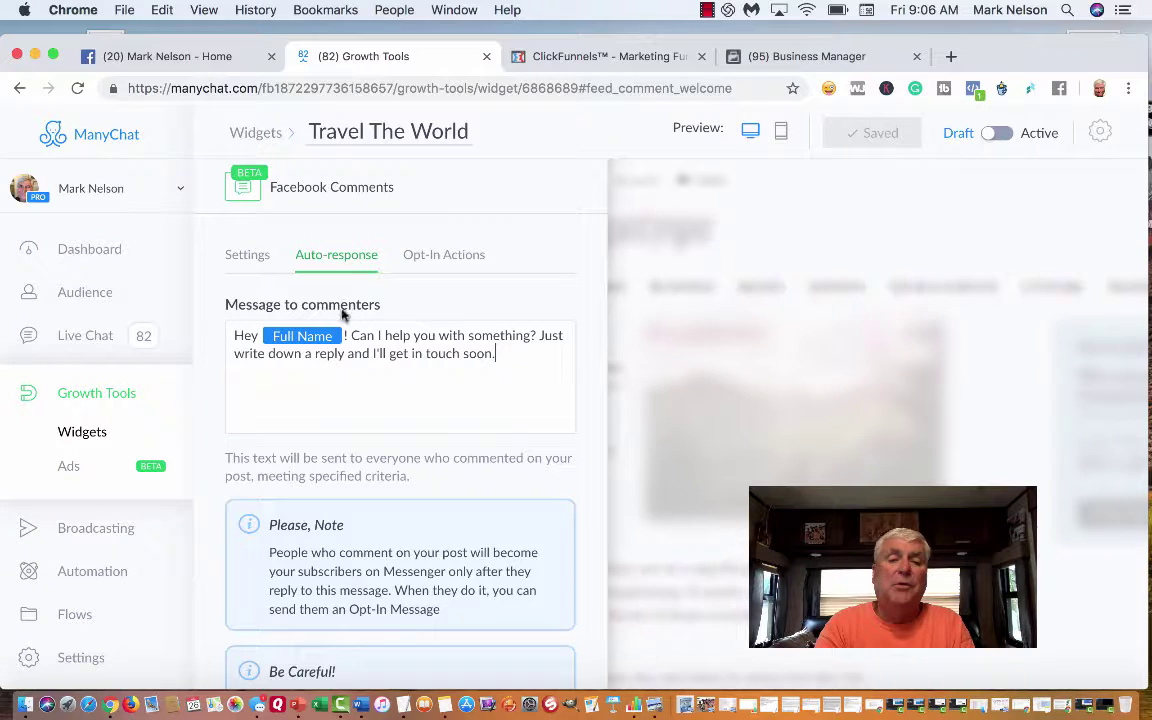
# Change the greeting's Full Name variable to First Name in the message to commenters
pyautogui.click(334, 335)
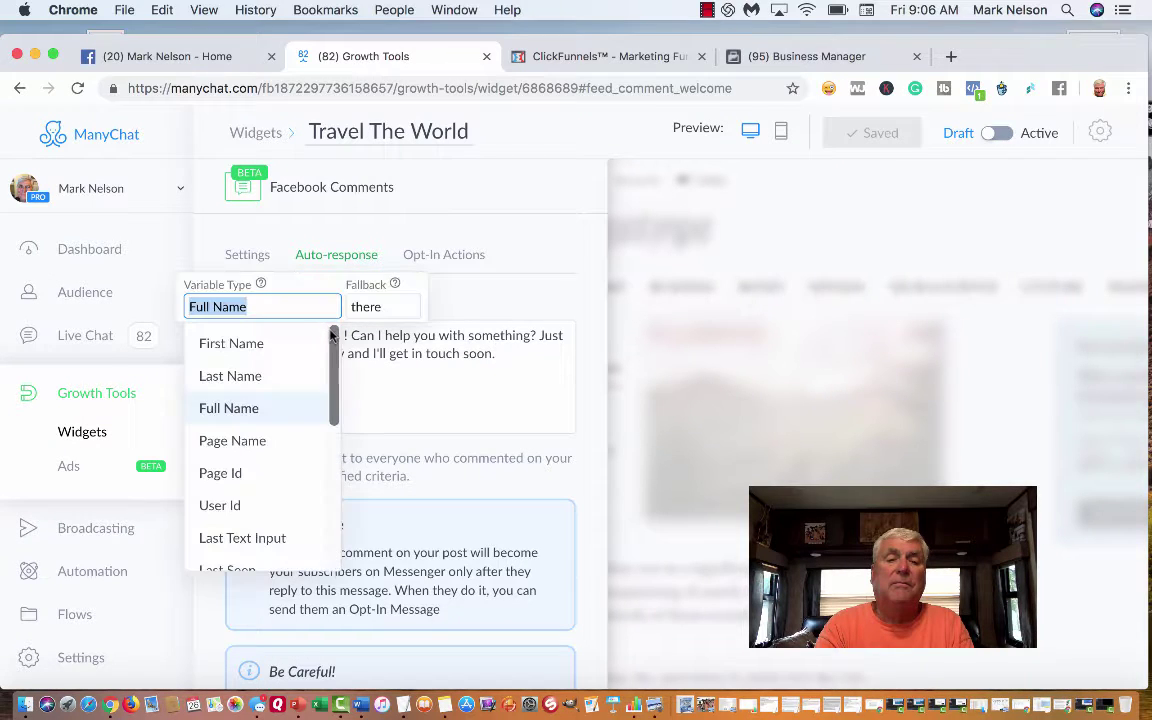
pyautogui.click(265, 344)
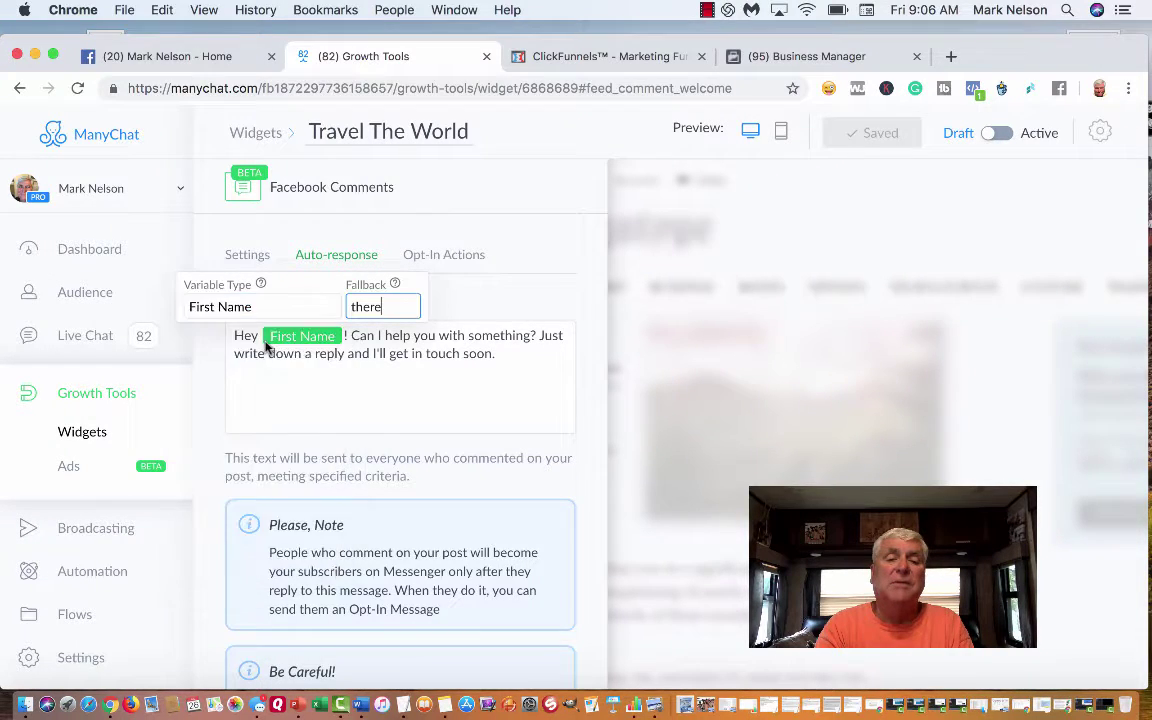
pyautogui.click(285, 358)
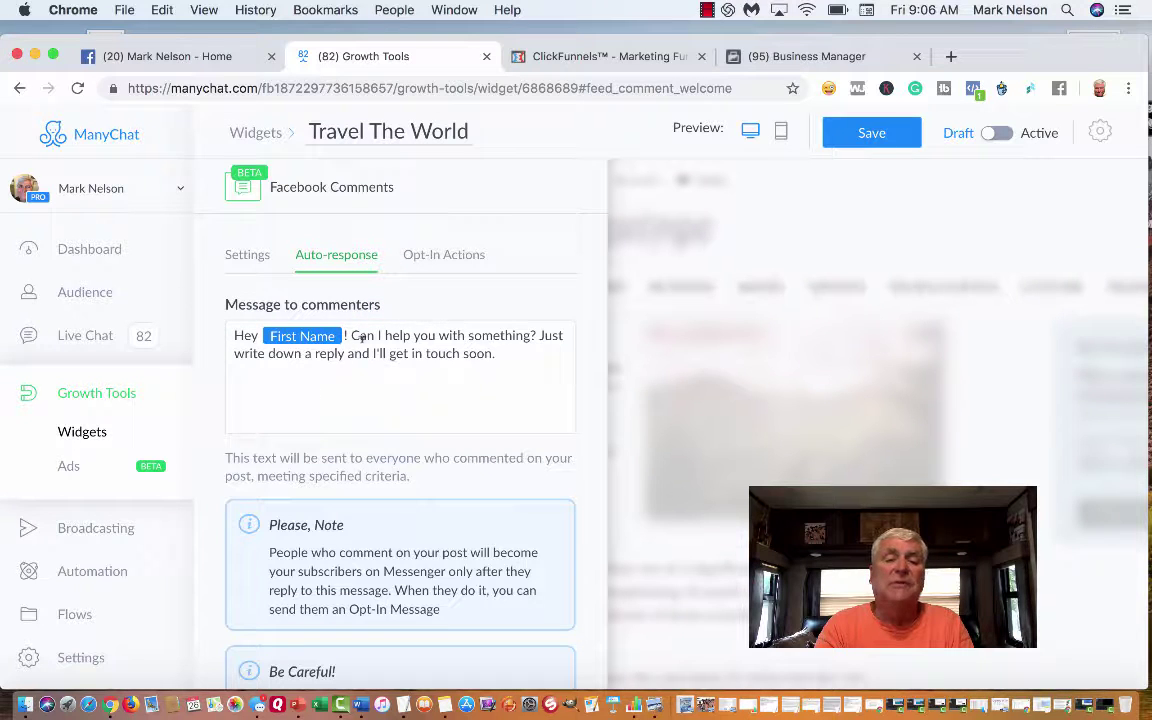
# Replace the default text after the greeting with a new paragraph reading "Thanks for commenting on my post."
pyautogui.click(354, 336)
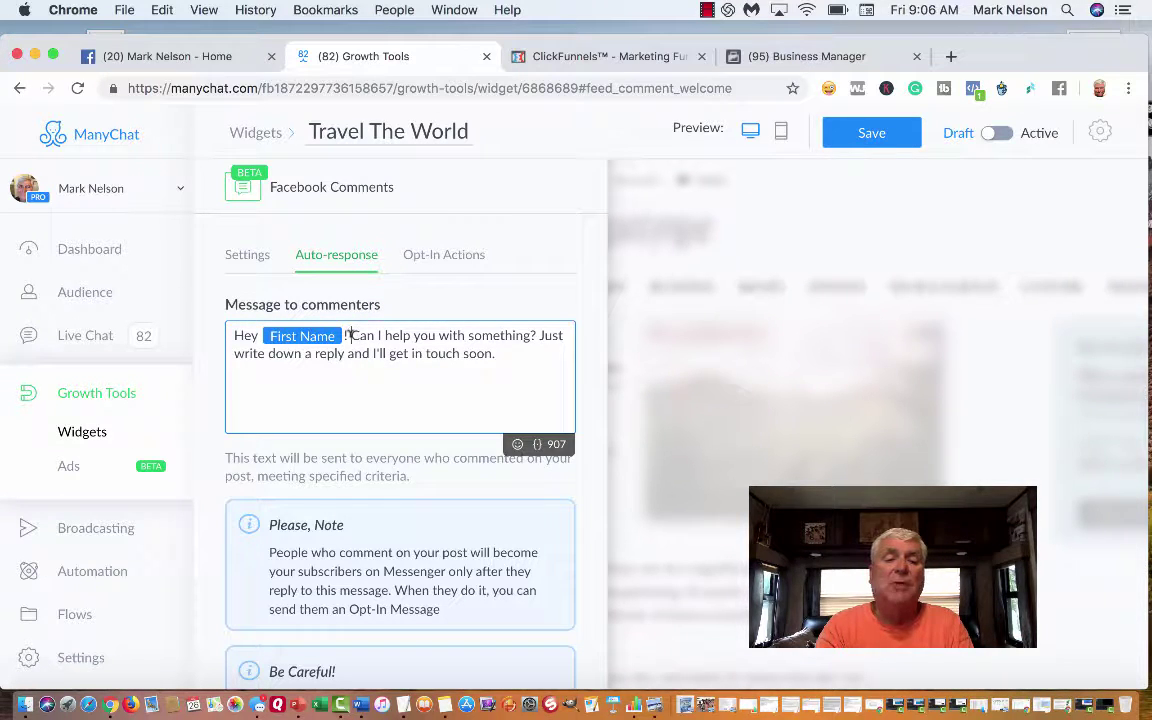
pyautogui.moveTo(351, 336); pyautogui.dragTo(497, 357)
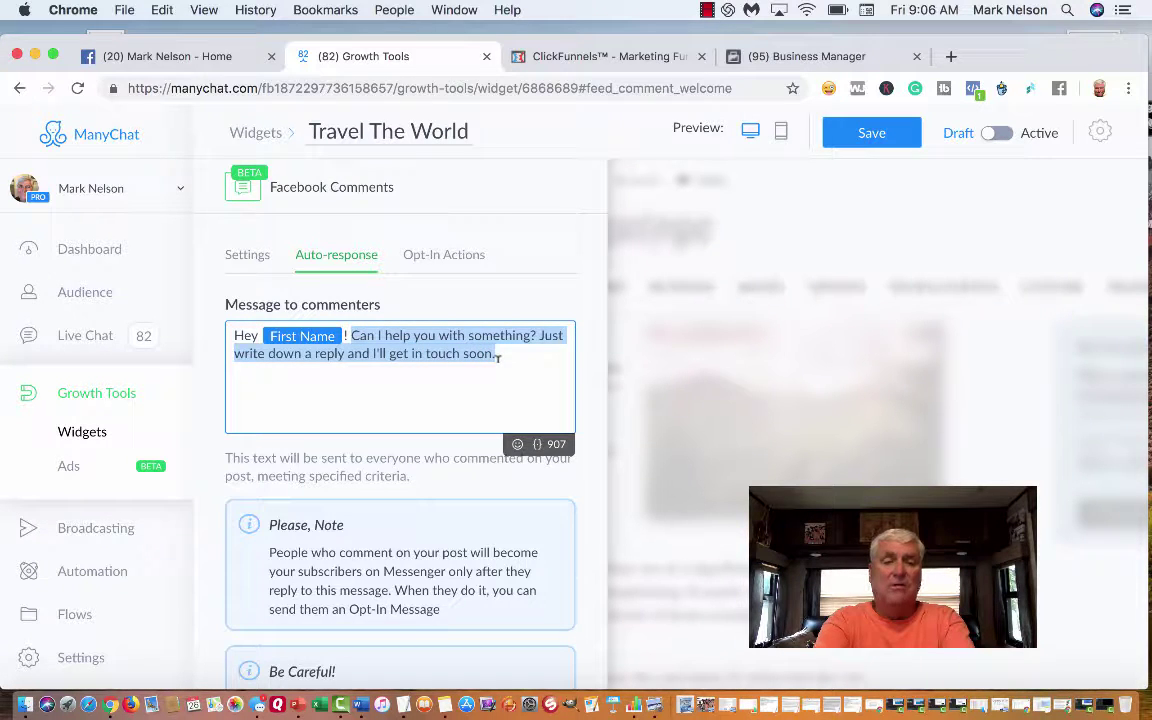
pyautogui.press('Return')
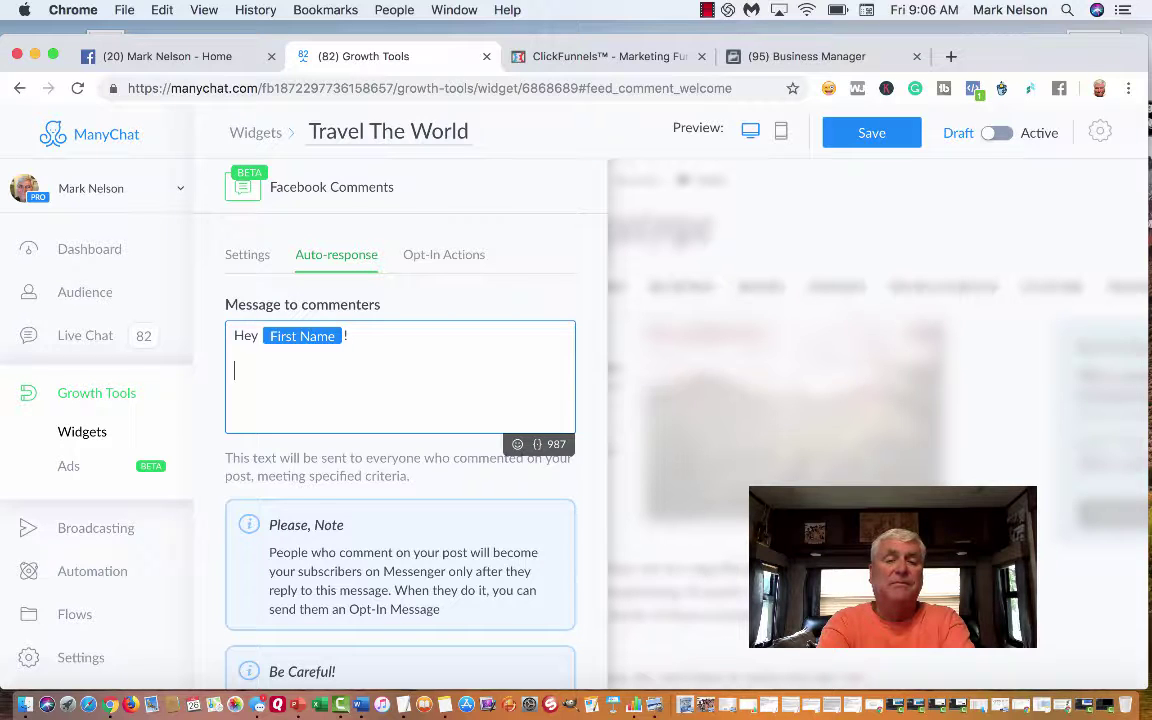
pyautogui.write('Thanks for ')
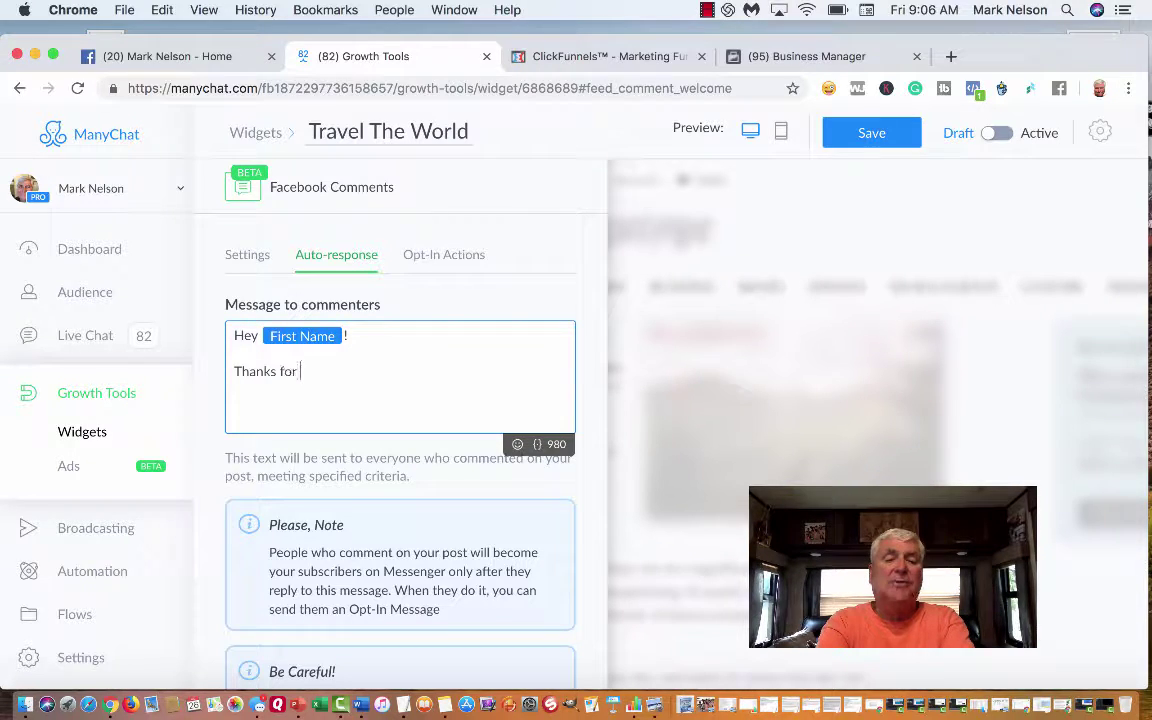
pyautogui.write('comment')
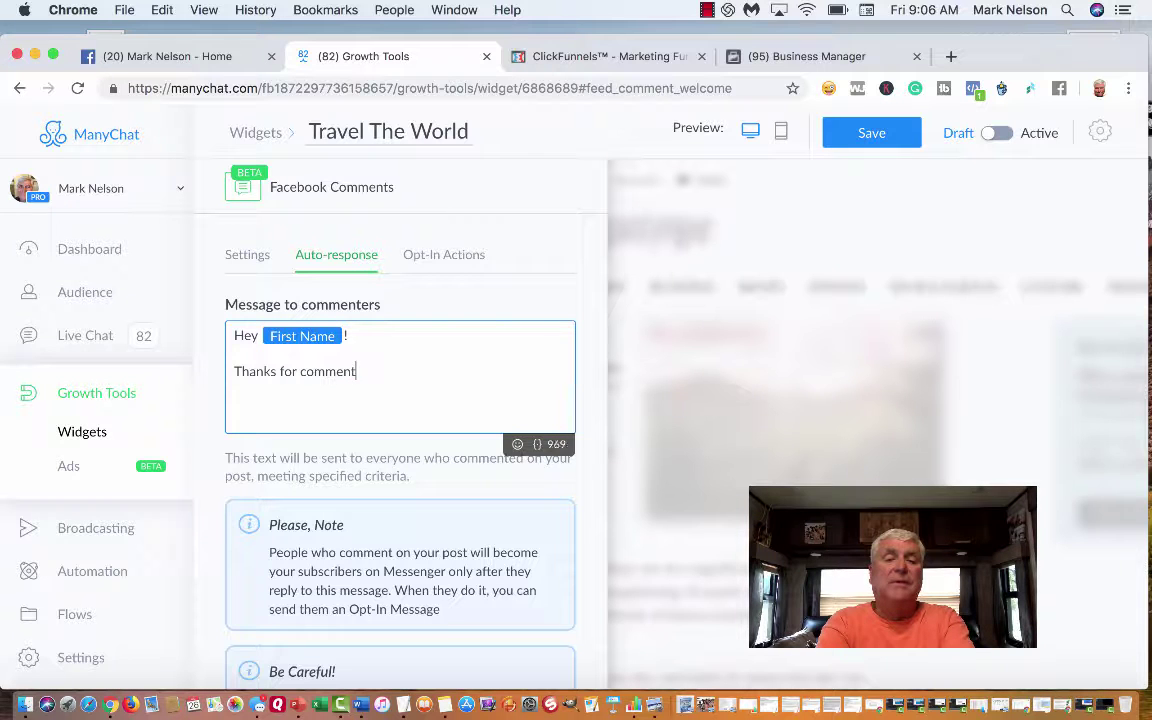
pyautogui.write('ing on my post.')
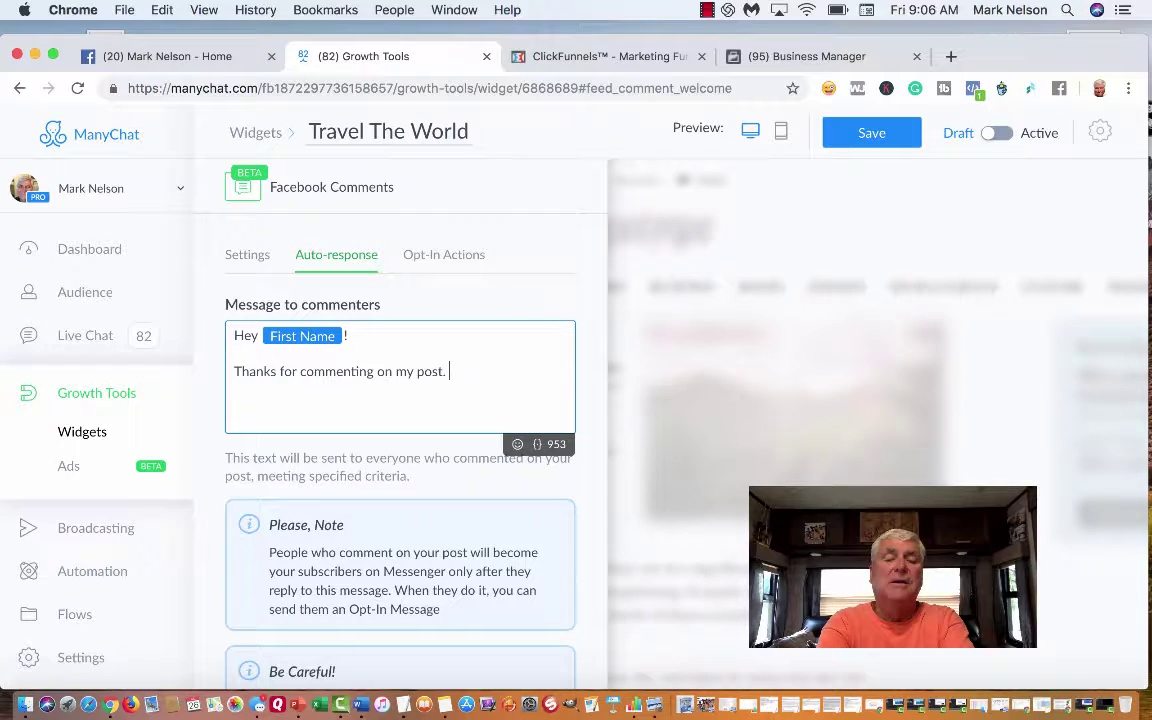
# Add a separate paragraph to the commenter message asking "Do you have a special destination on your bucket list?"
pyautogui.write('Do you have a')
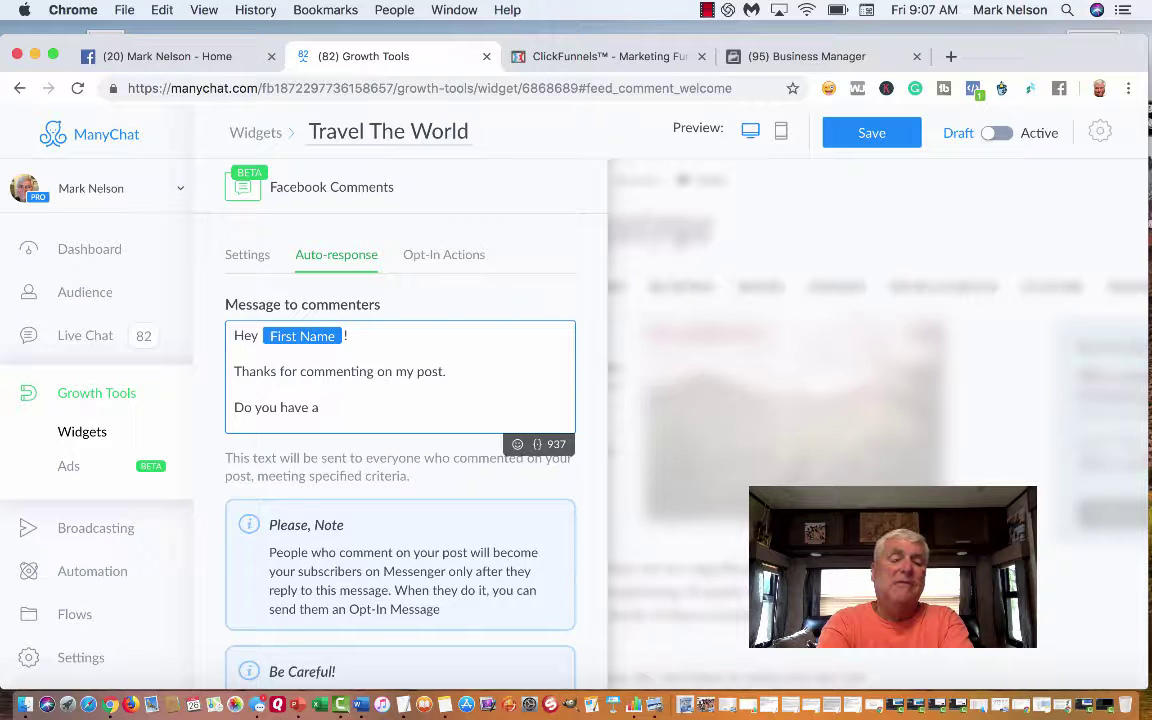
pyautogui.write(' special destination on your bus')
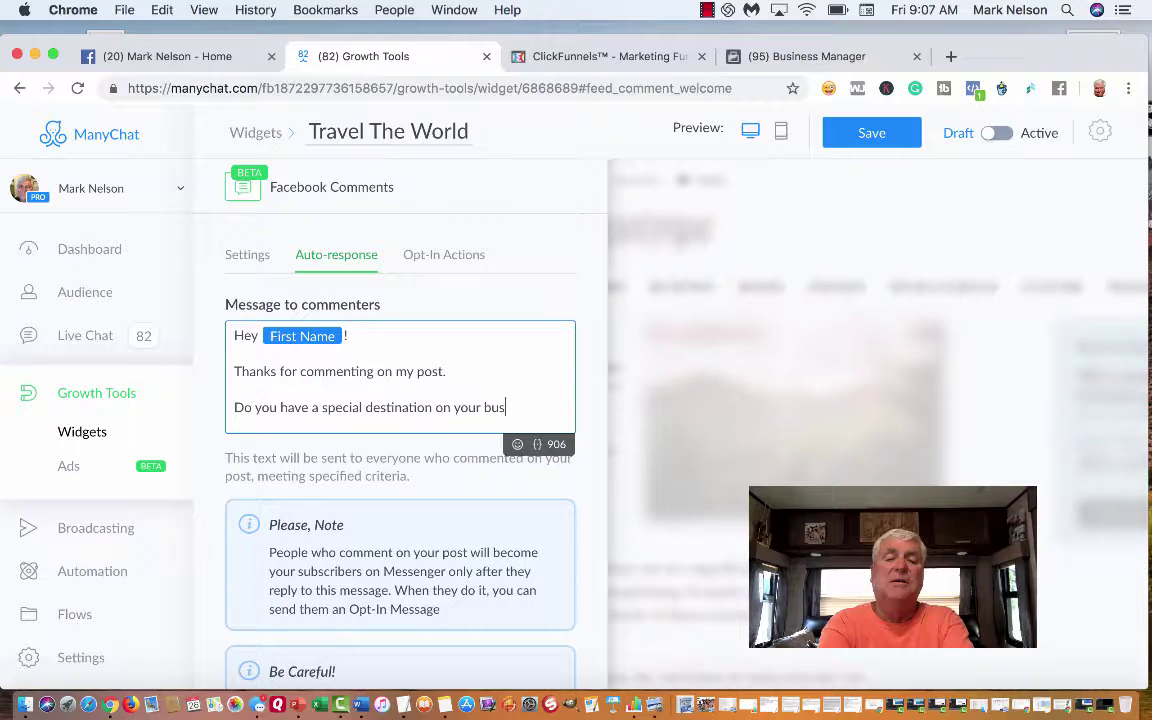
pyautogui.press('BackSpace')
pyautogui.write('cket ')
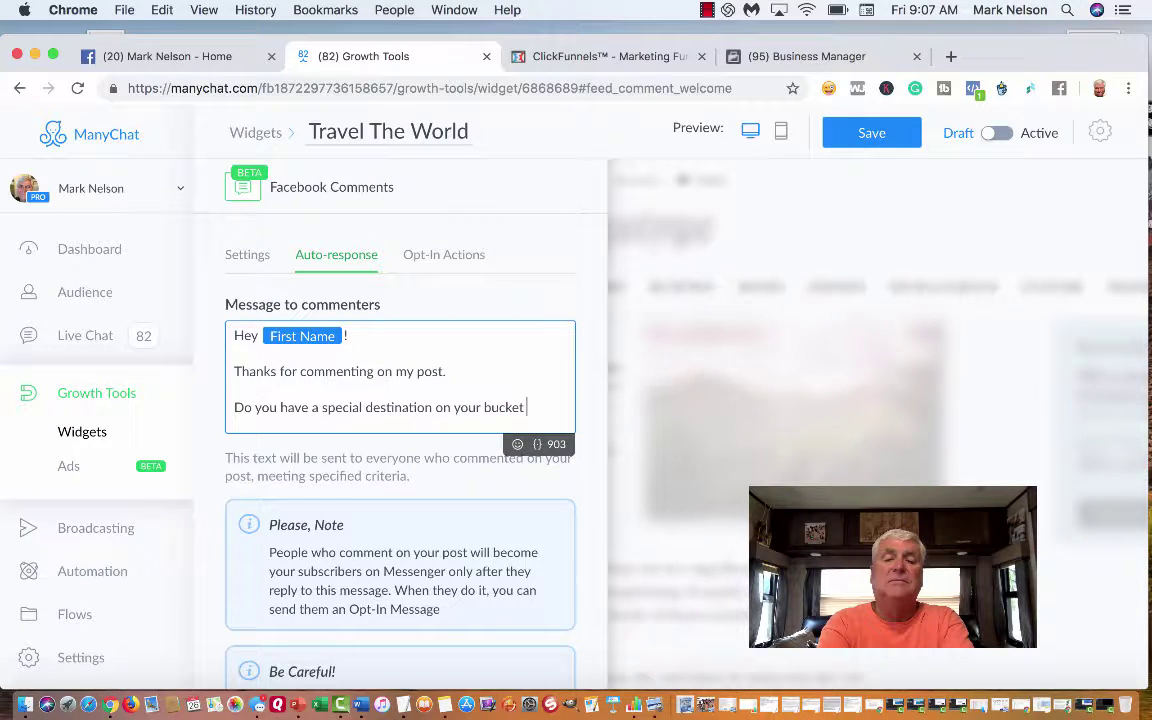
pyautogui.write('list?')
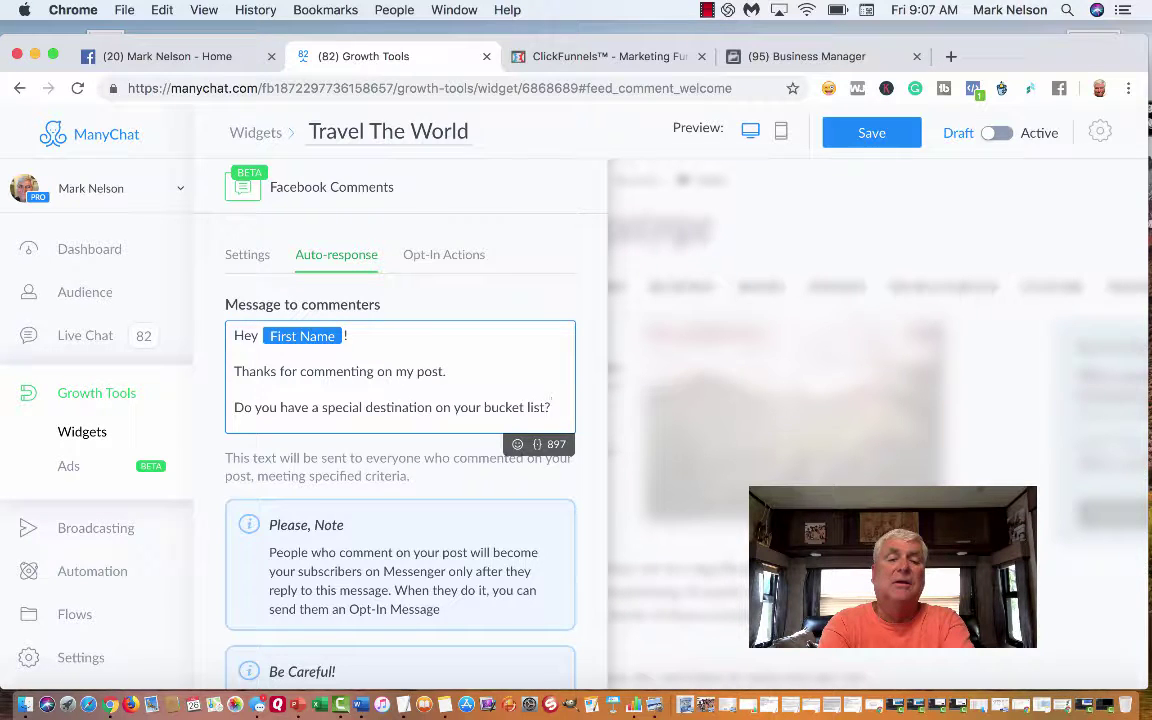
# Add a paragraph to the commenter message reading "If you do, has money ever held you back from being to go."
pyautogui.press('Return')
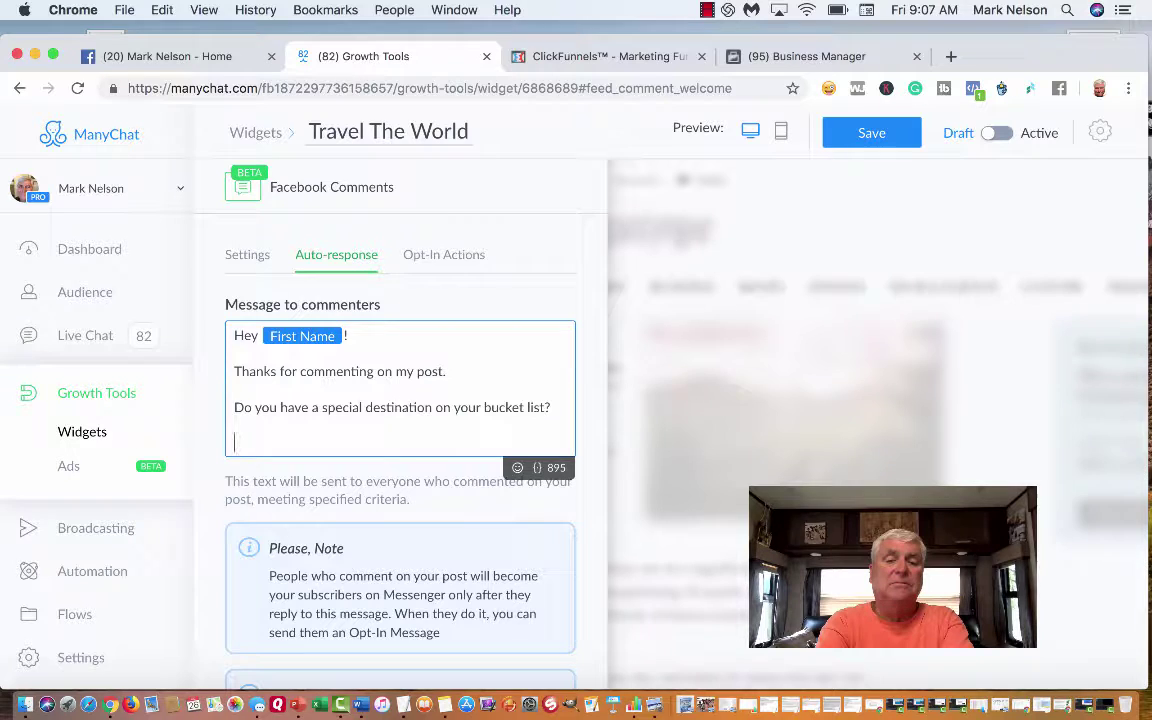
pyautogui.write('If you')
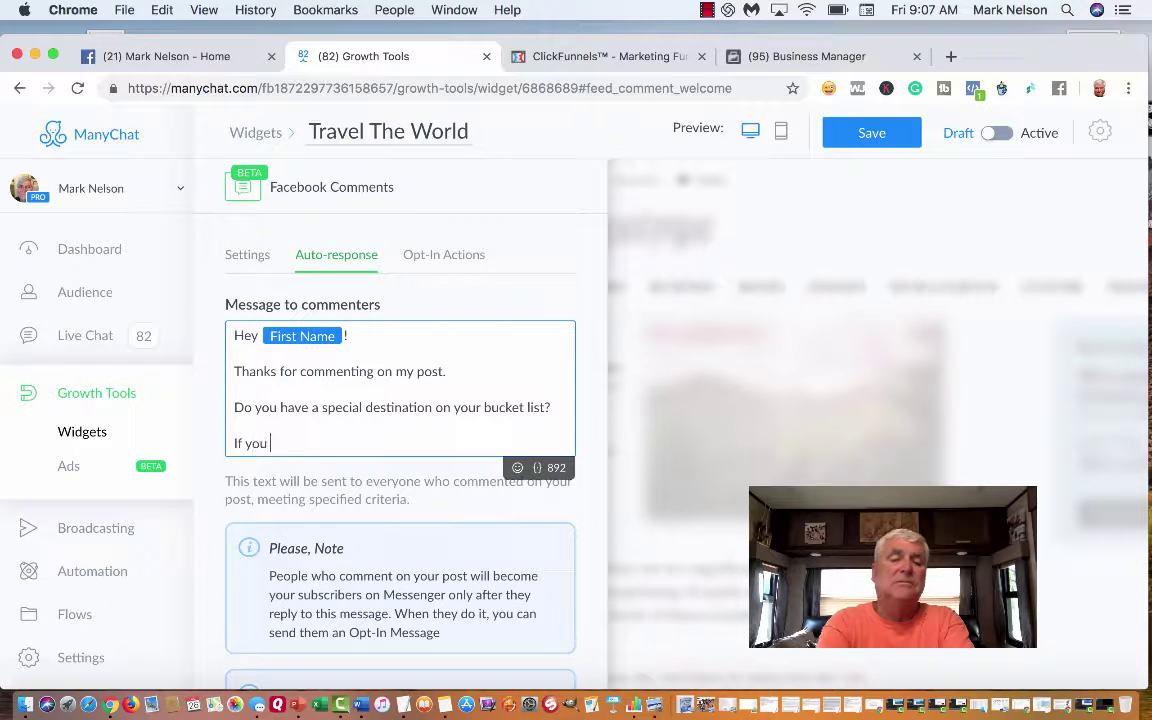
pyautogui.write('do')
pyautogui.press('BackSpace')
pyautogui.write(', has')
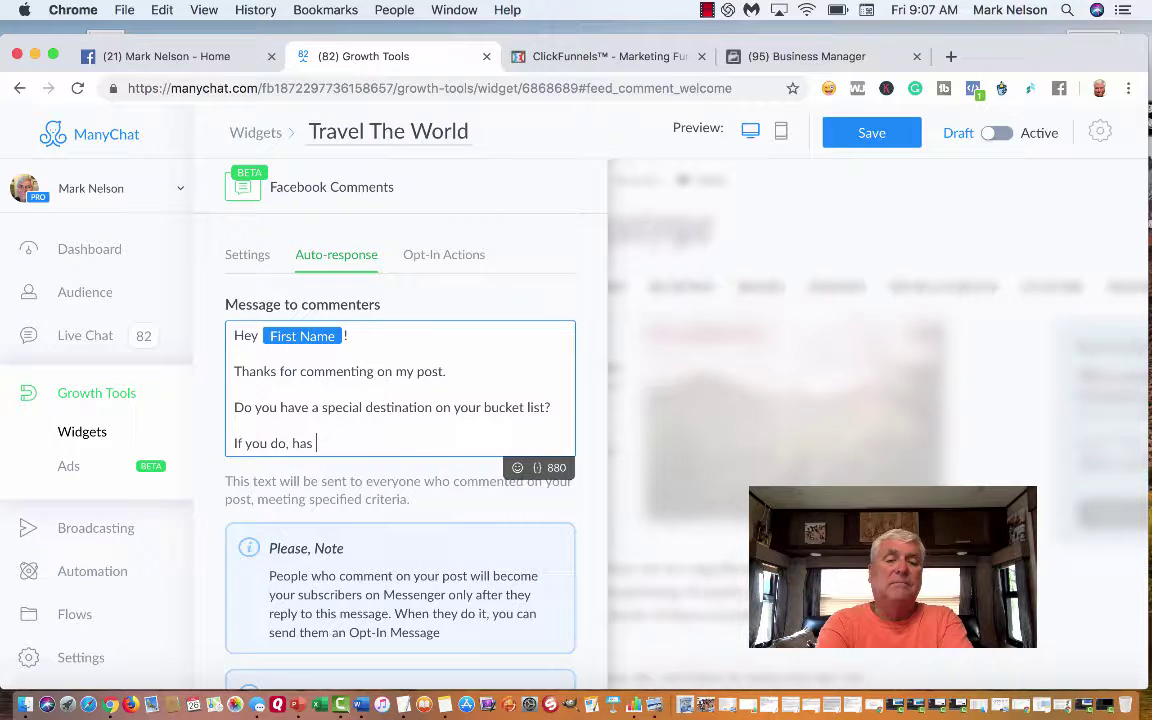
pyautogui.write(' money ever held yo')
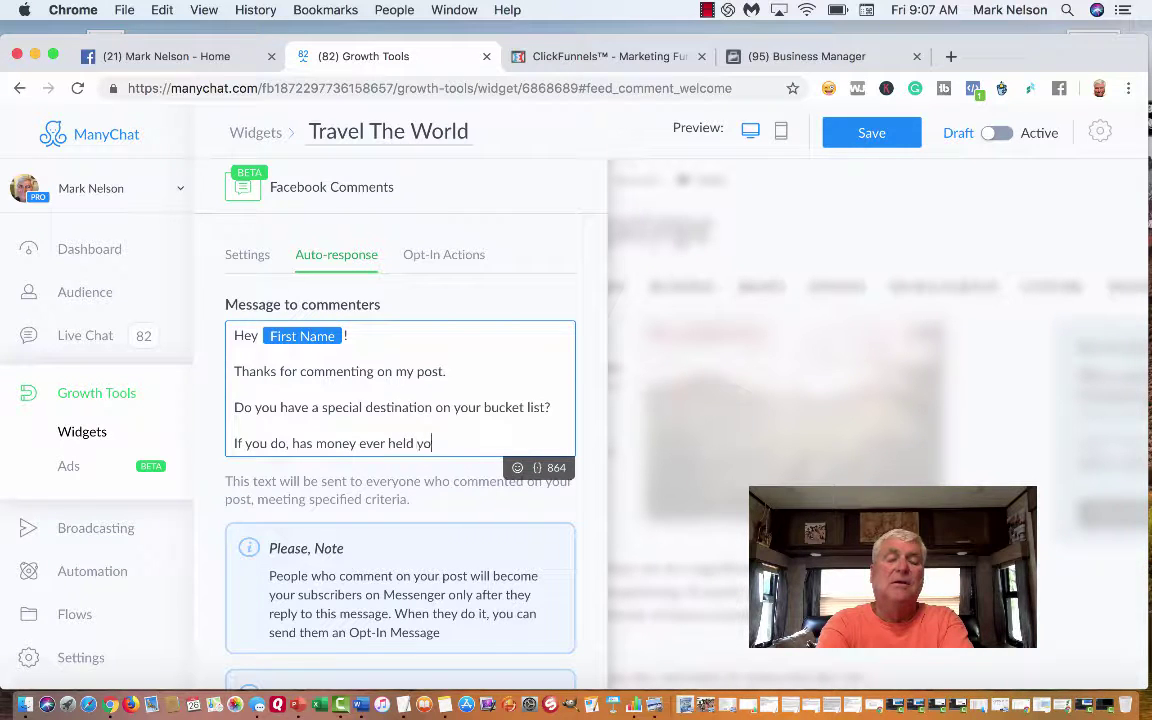
pyautogui.write('u back')
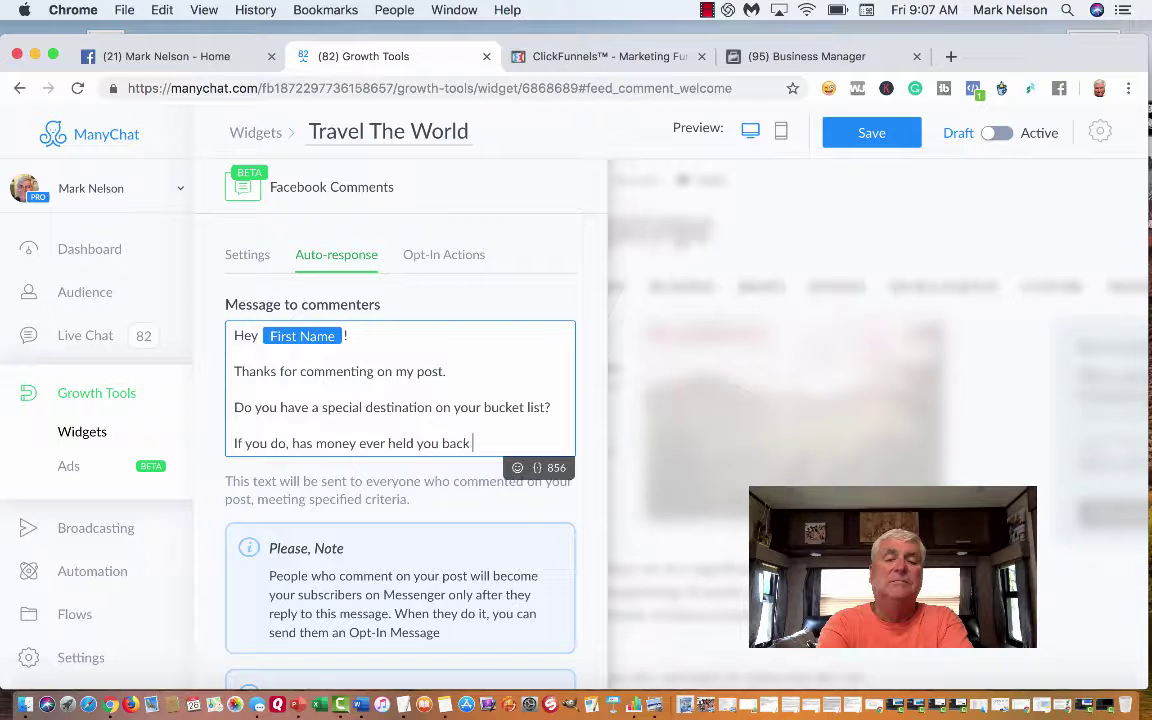
pyautogui.write(' from being')
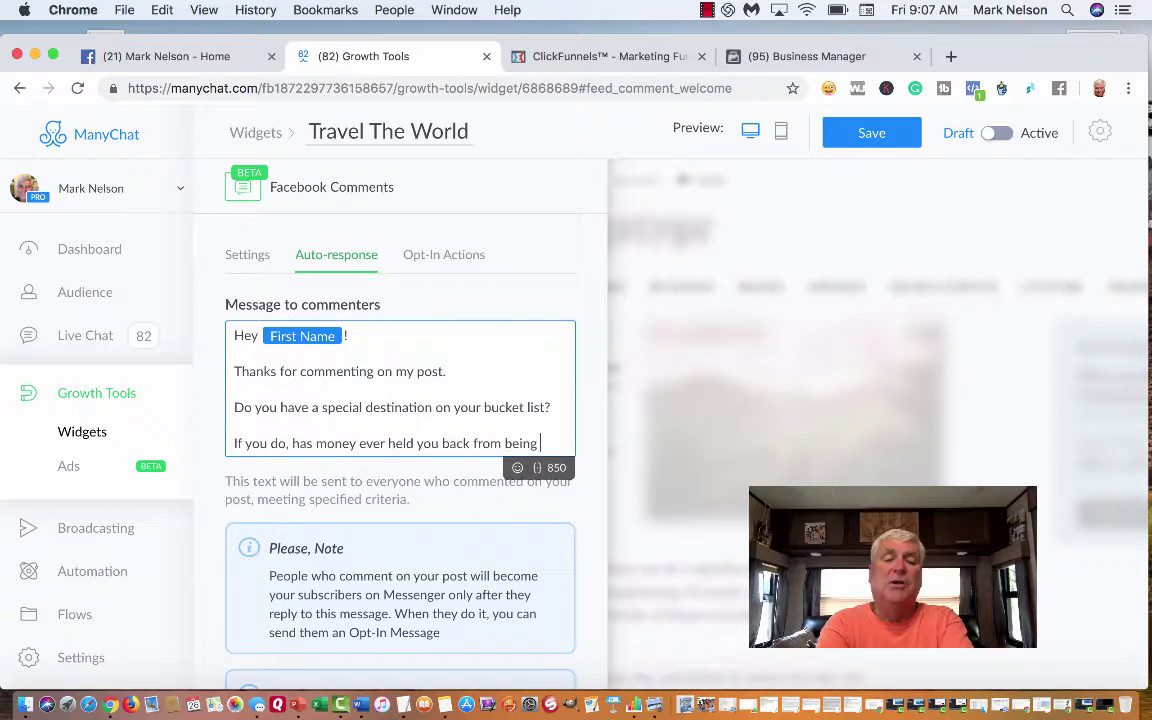
pyautogui.write(' to go')
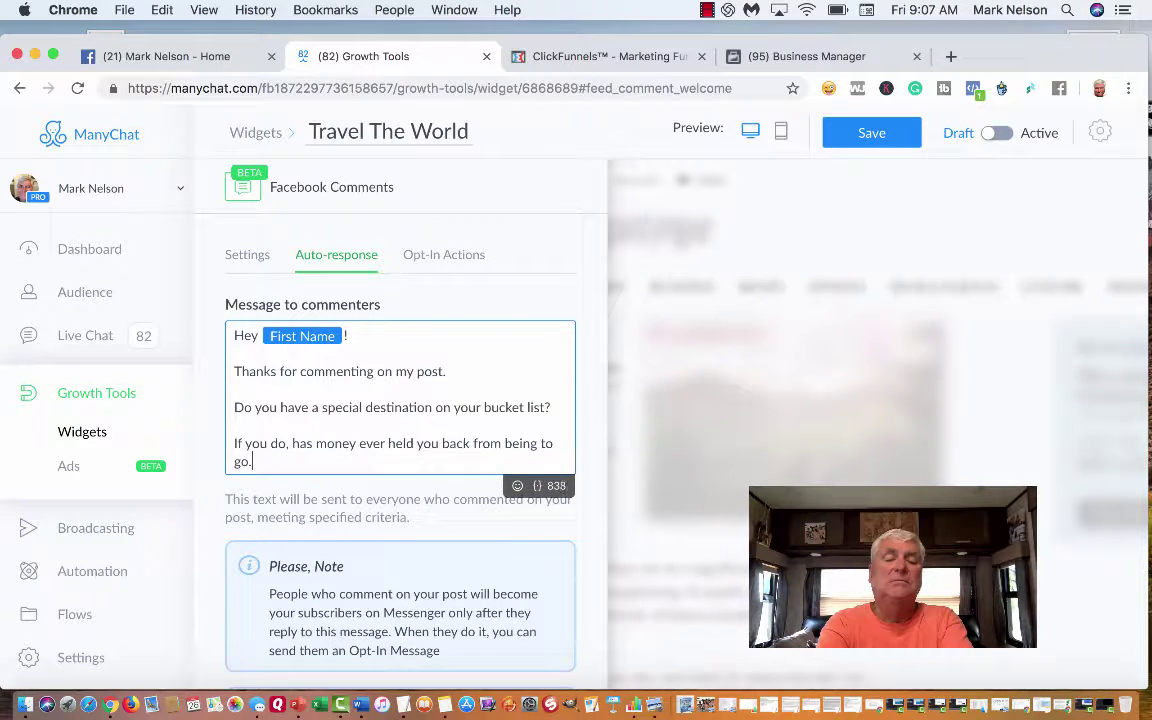
pyautogui.write('.')
# End the commenter message with a separate line reading "Comment YES or NO Below" and save the growth tool
pyautogui.press('Return')
pyautogui.press('Return')
pyautogui.write('Comment ')
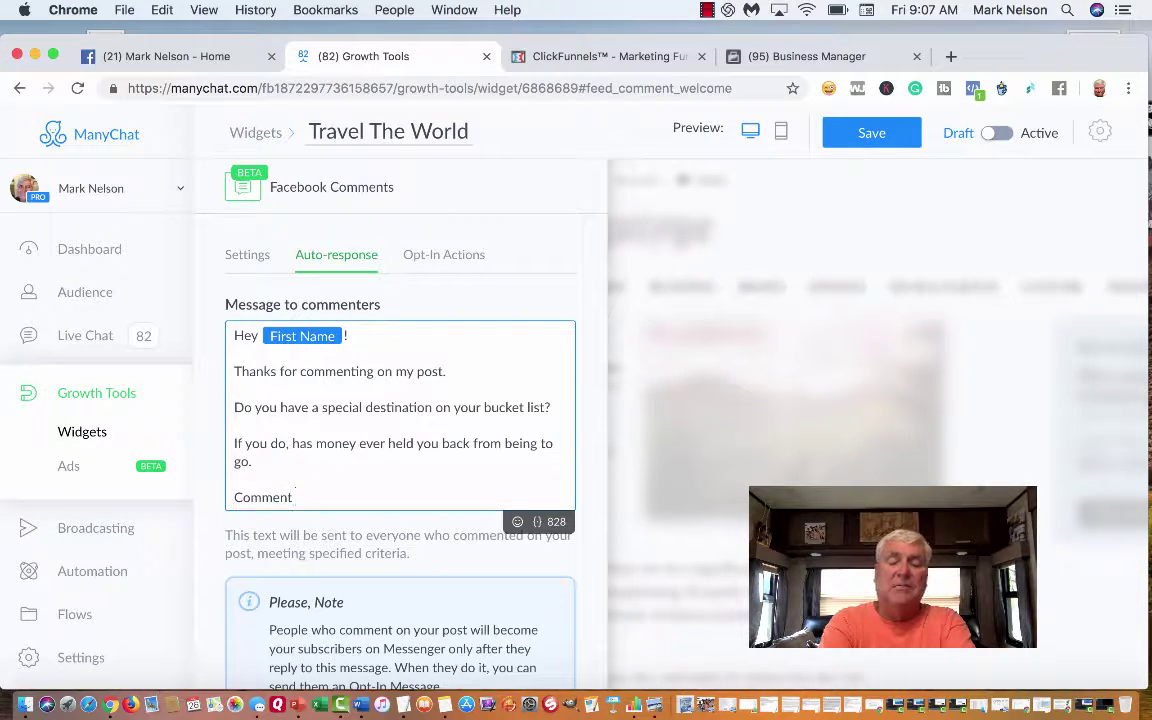
pyautogui.write('YES or NO Belwo')
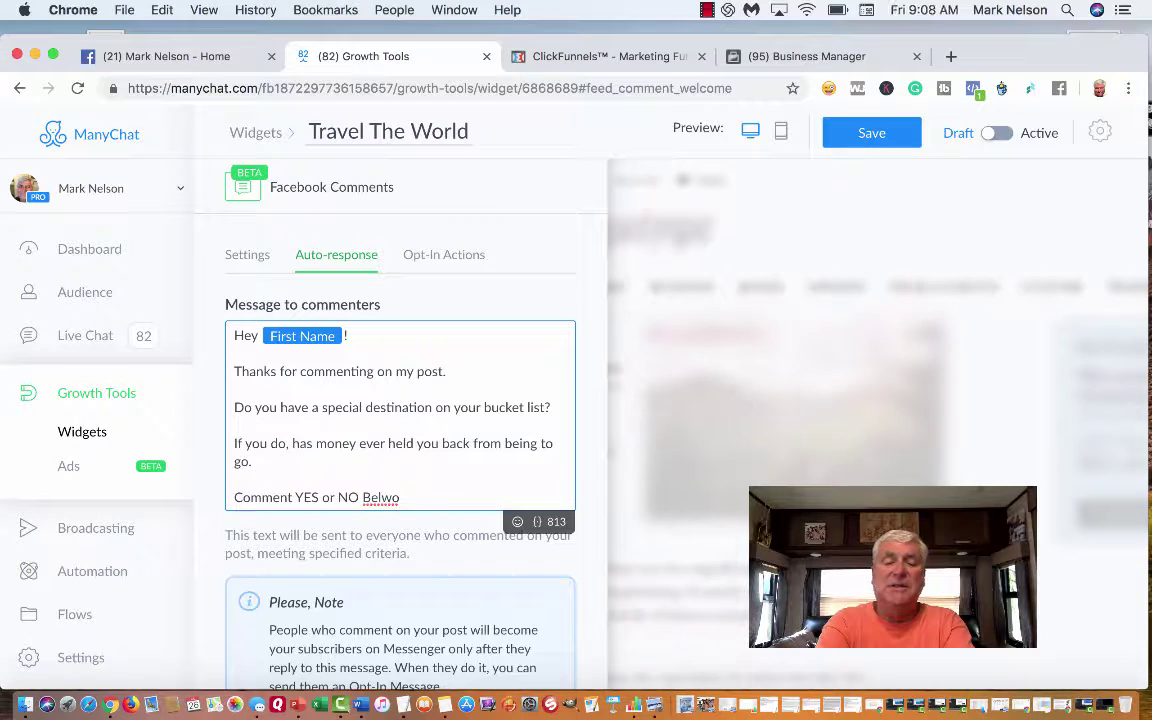
pyautogui.press('BackSpace')
pyautogui.press('BackSpace')
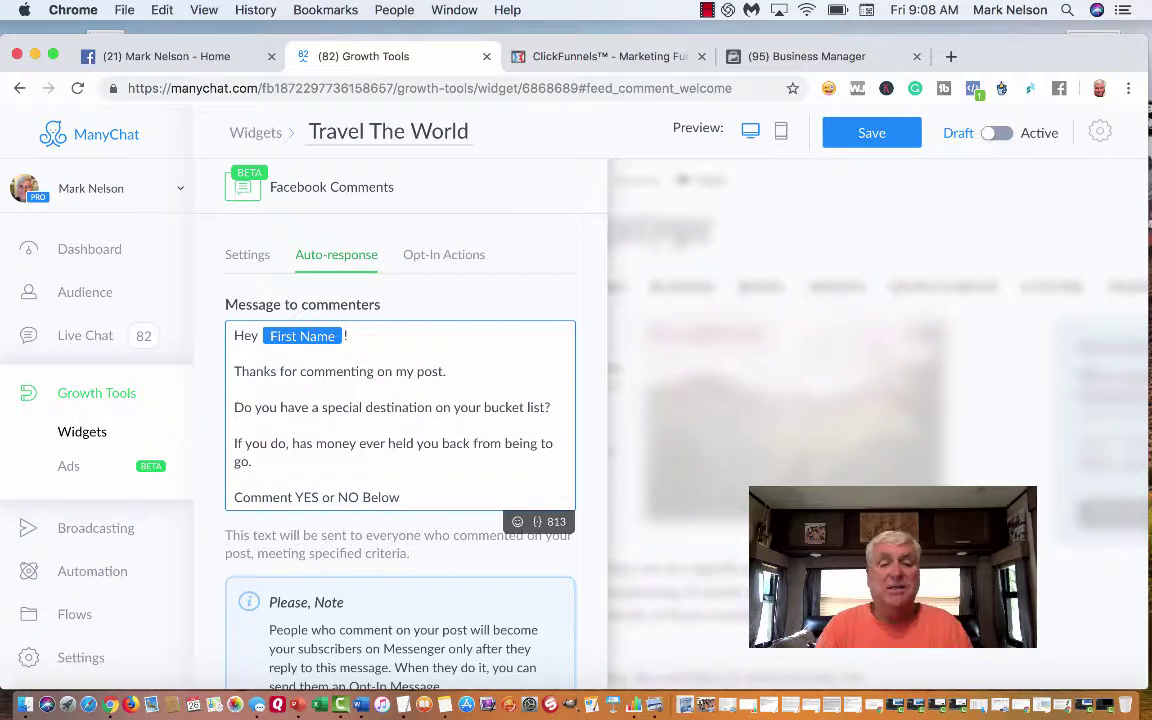
pyautogui.scroll(-6, 511, 403)
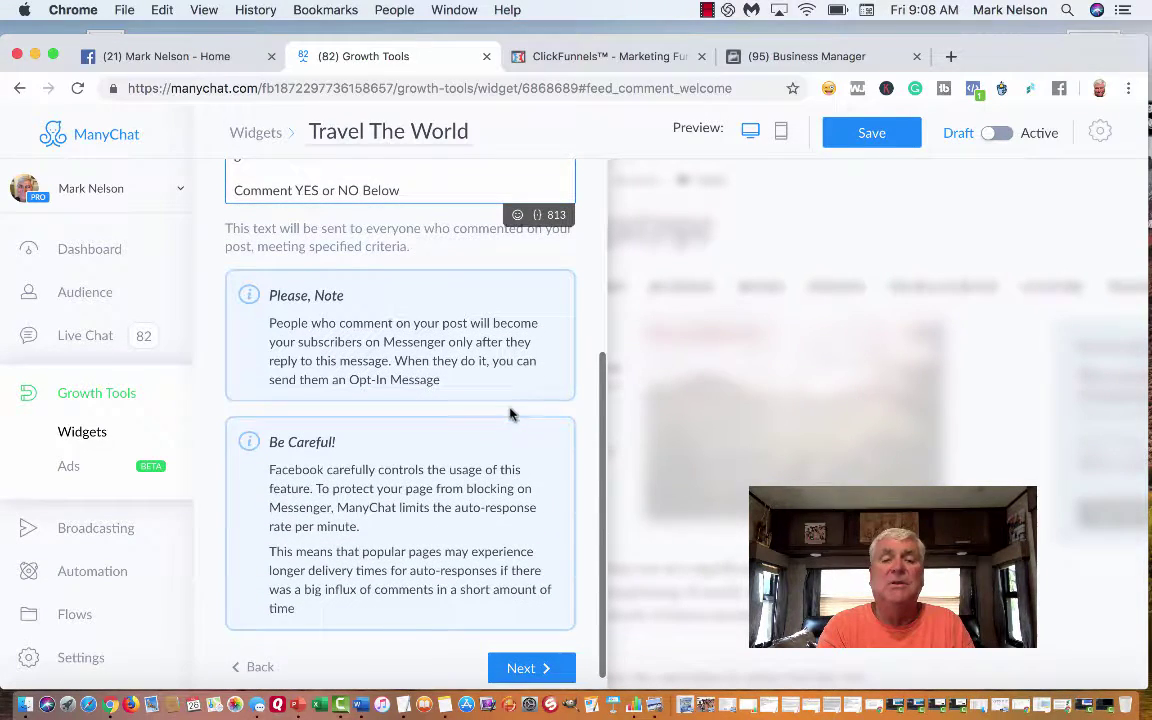
pyautogui.click(864, 134)
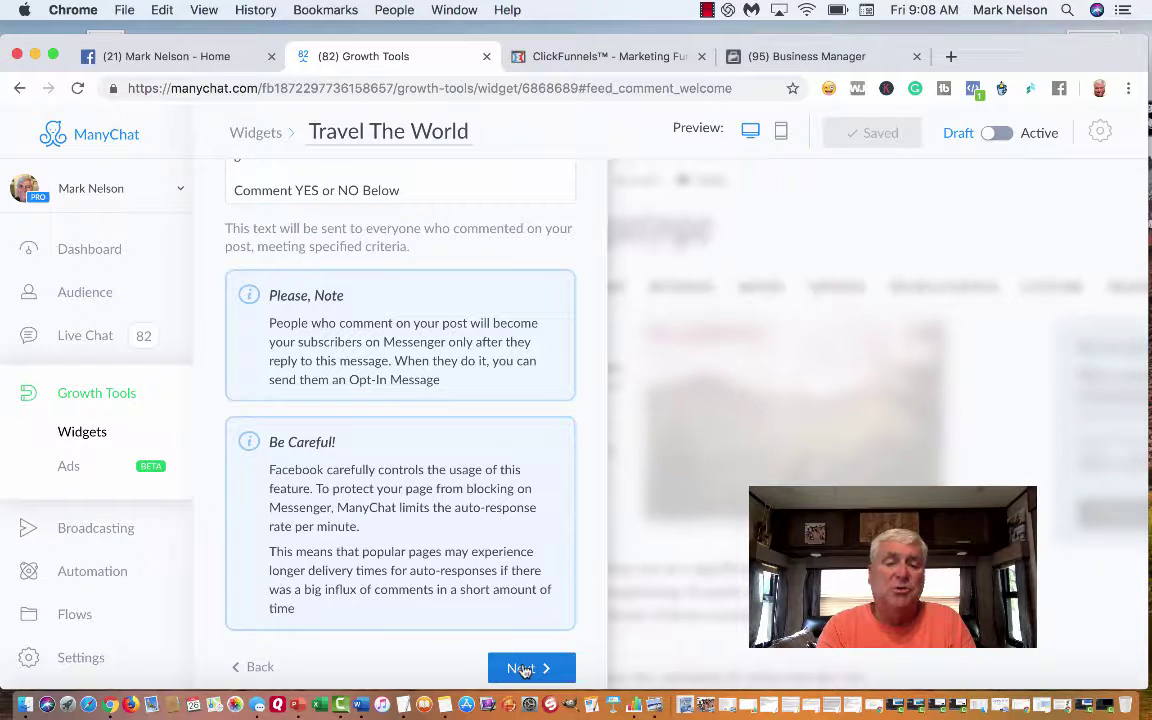
# Continue to the opt-in actions, set the opt-in message to be sent to everyone who replies, and save the growth tool
pyautogui.click(521, 669)
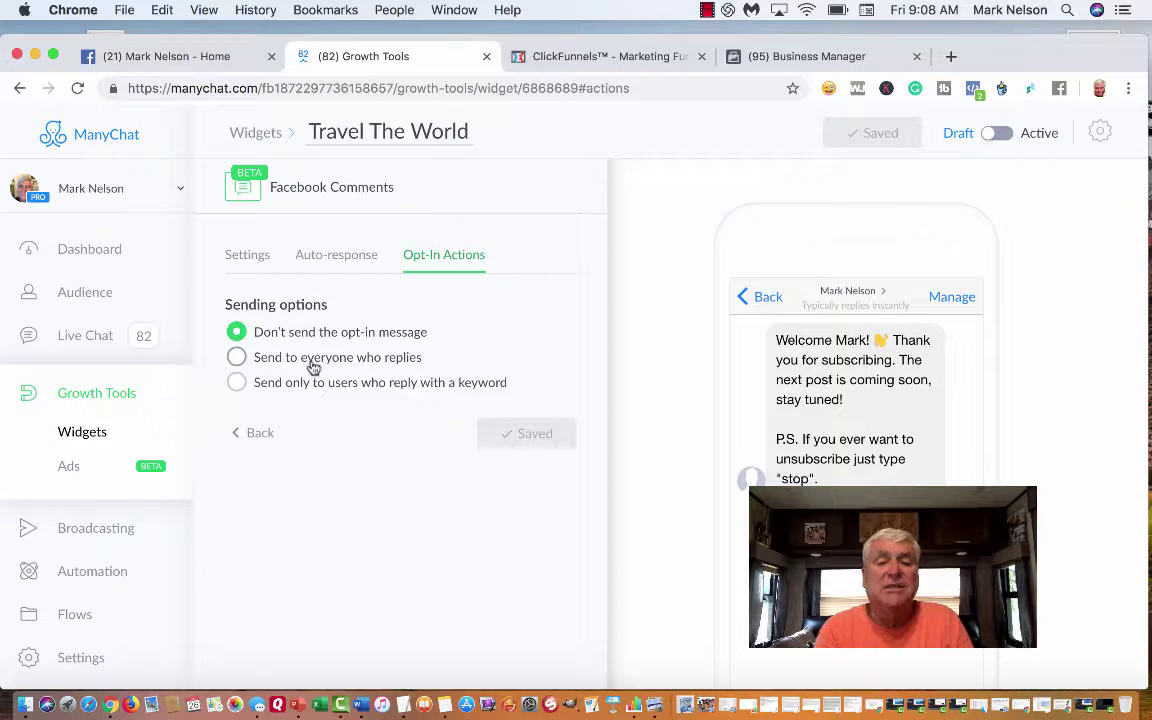
pyautogui.click(237, 358)
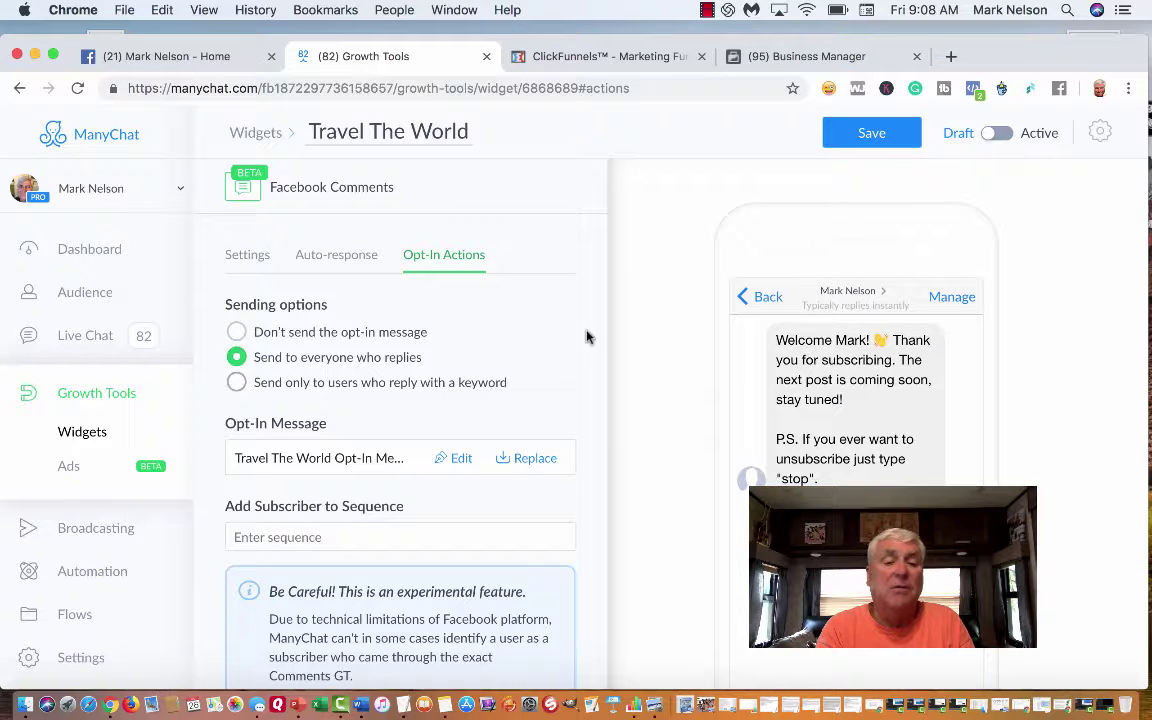
pyautogui.scroll(-2, 638, 378)
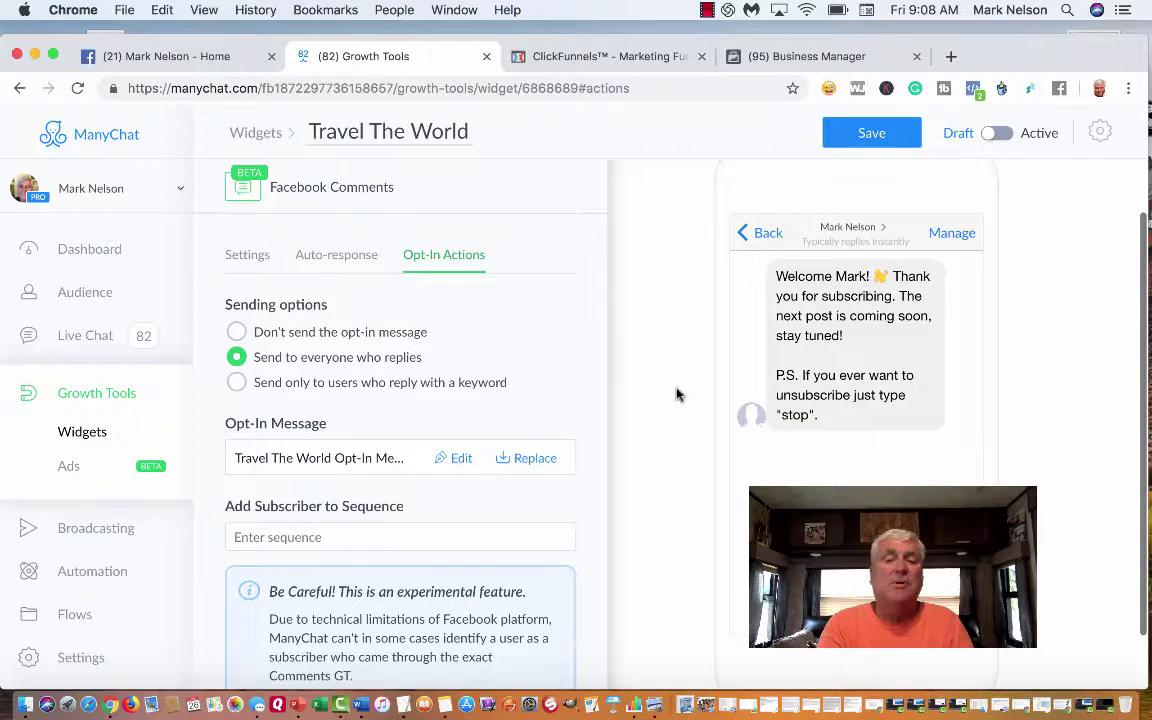
pyautogui.click(461, 457)
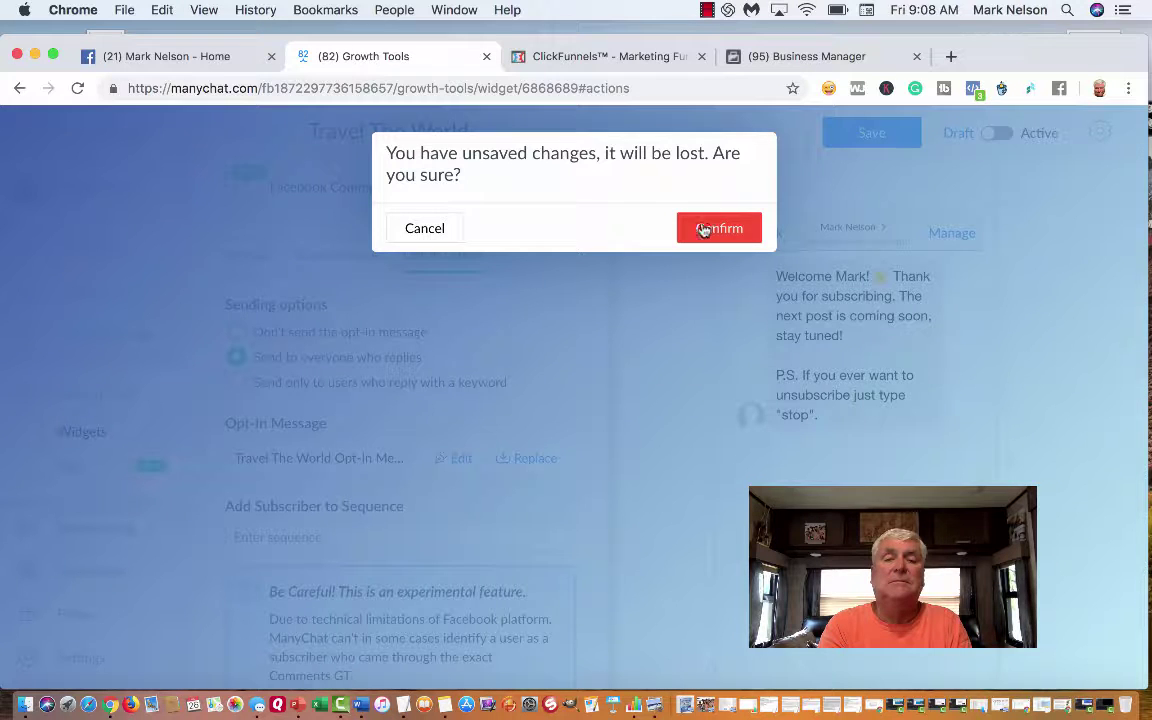
pyautogui.click(428, 230)
pyautogui.click(870, 133)
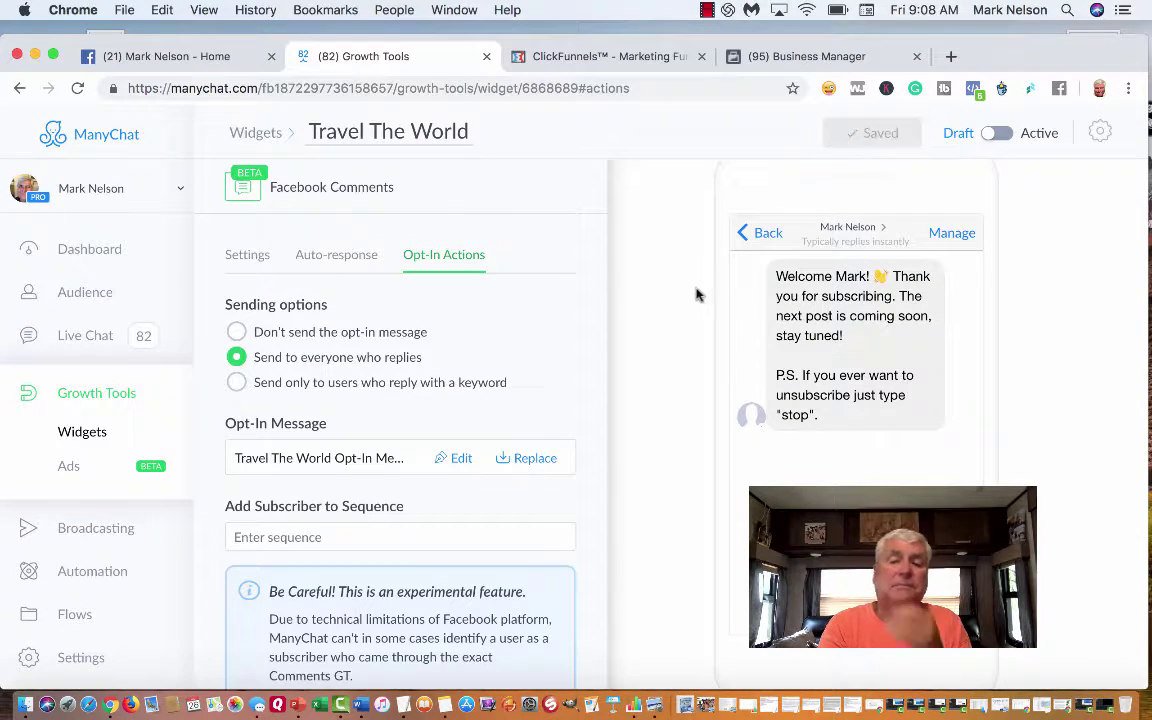
# Open the opt-in message for editing and replace its entire default text with "Thanks for commenting,"
pyautogui.click(460, 458)
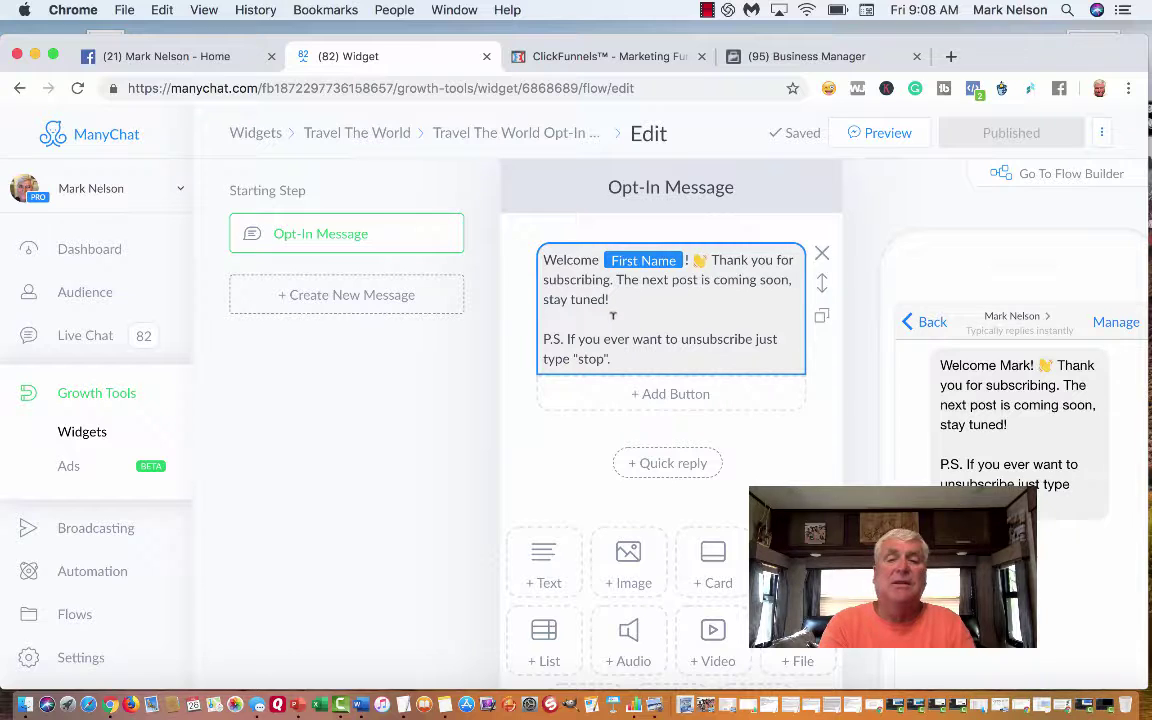
pyautogui.click(545, 258)
pyautogui.moveTo(545, 258); pyautogui.dragTo(644, 346)
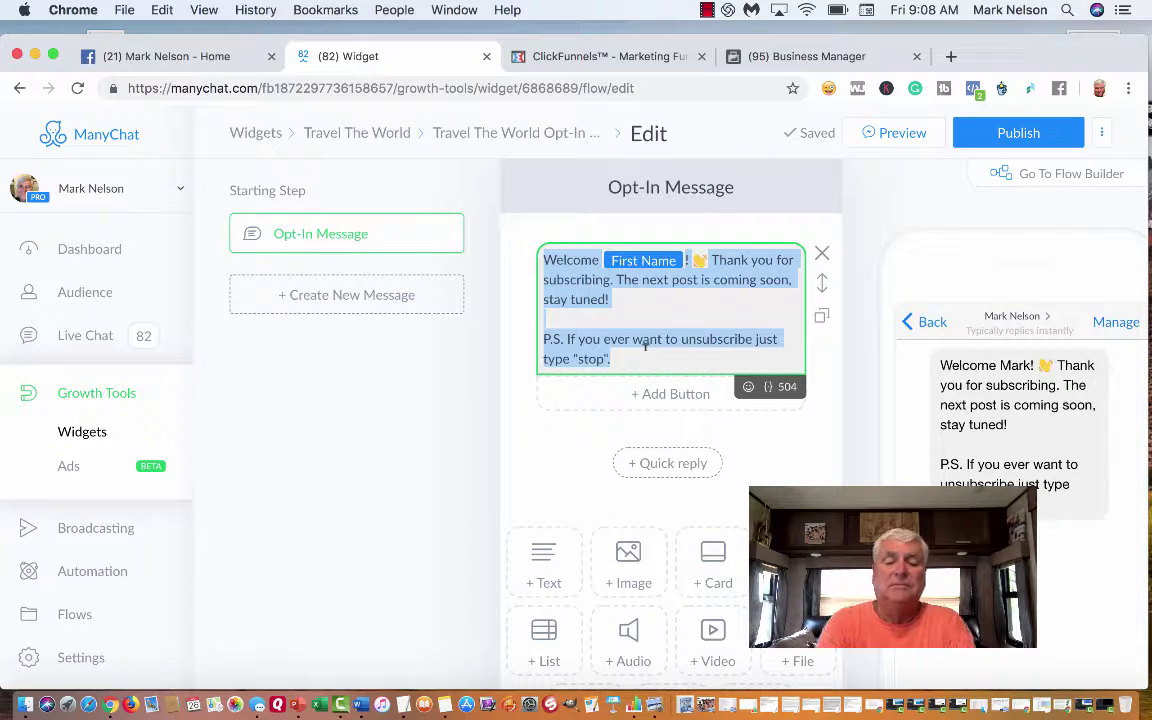
pyautogui.write('T')
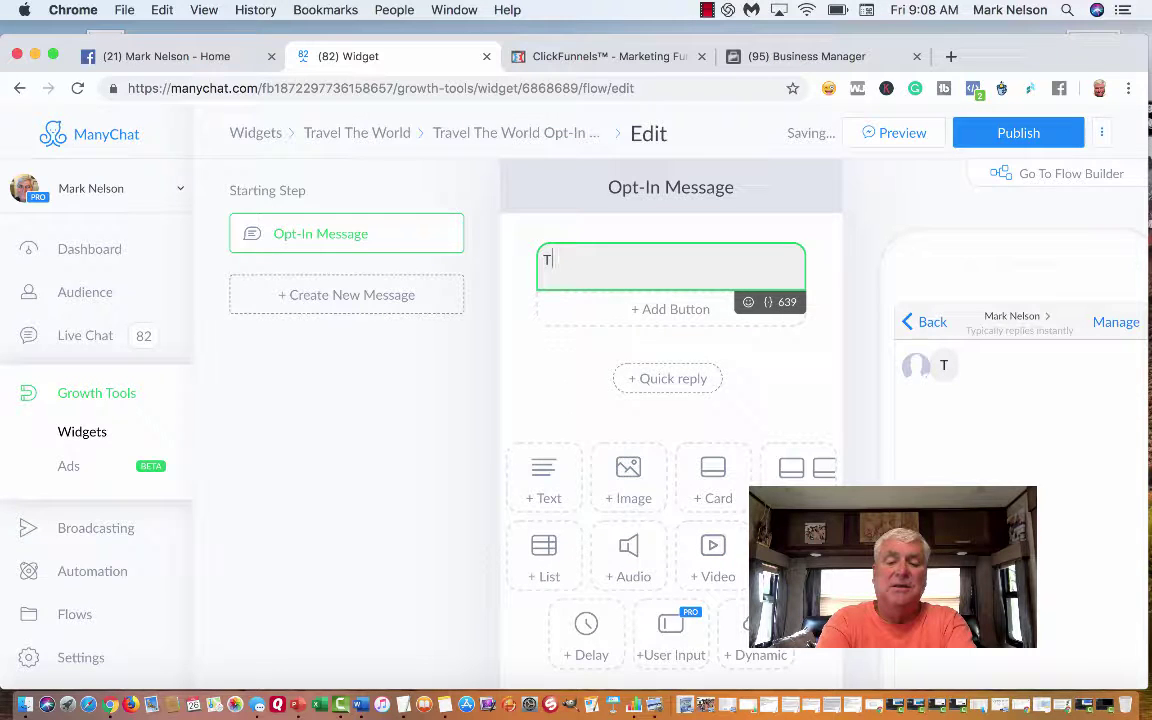
pyautogui.write('hand')
pyautogui.press('BackSpace')
pyautogui.write('ss for commn')
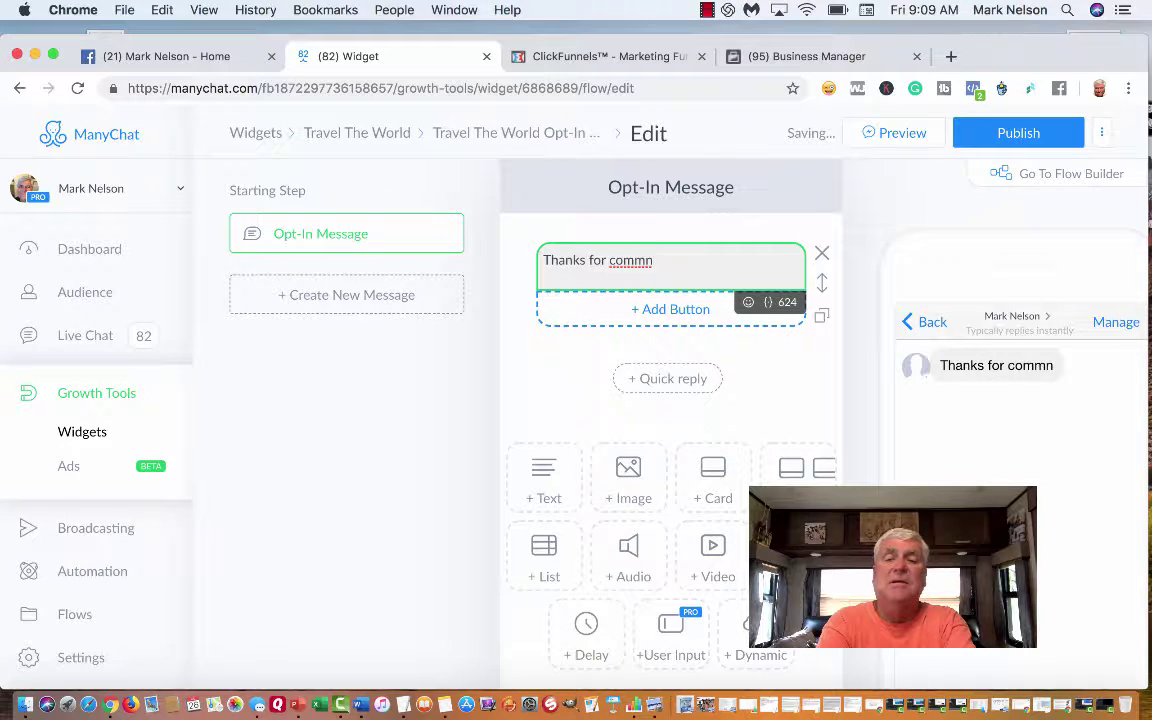
pyautogui.press('BackSpace')
pyautogui.press('BackSpace')
pyautogui.write('ne')
pyautogui.press('BackSpace')
pyautogui.write('menting')
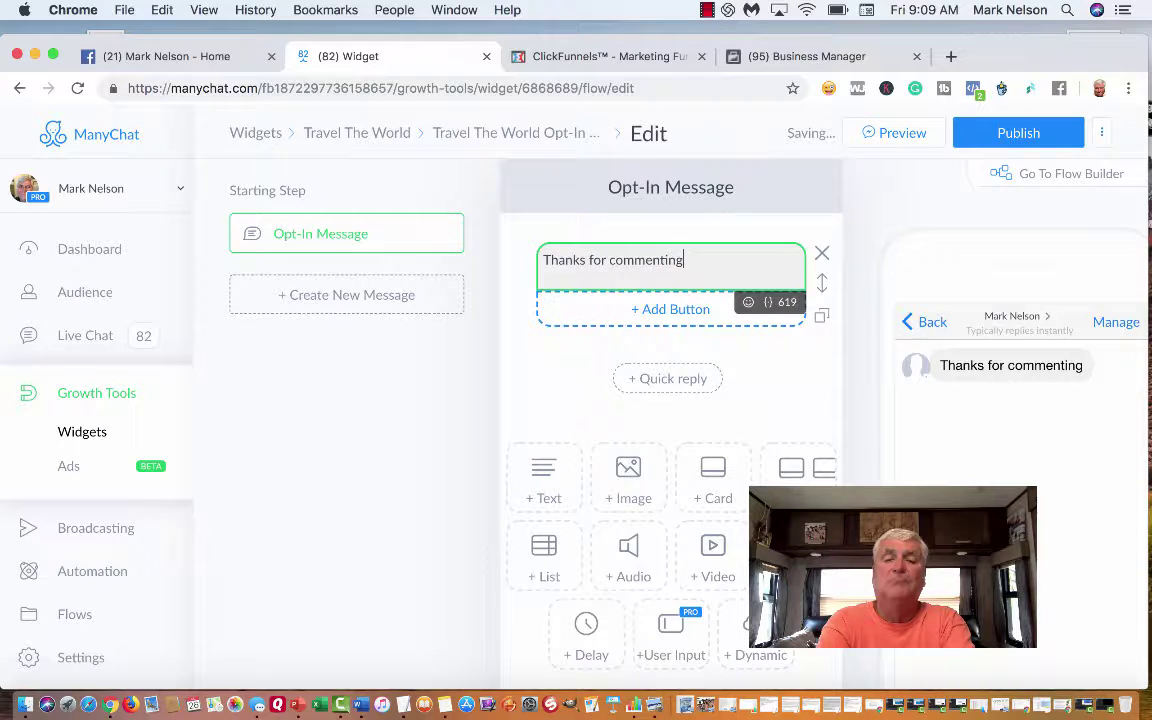
pyautogui.write(',')
# Add a paragraph to the opt-in message reading "My wife and I have found a way to earning 60% to 80% in luxurious resorts."
pyautogui.press('Return')
pyautogui.press('Return')
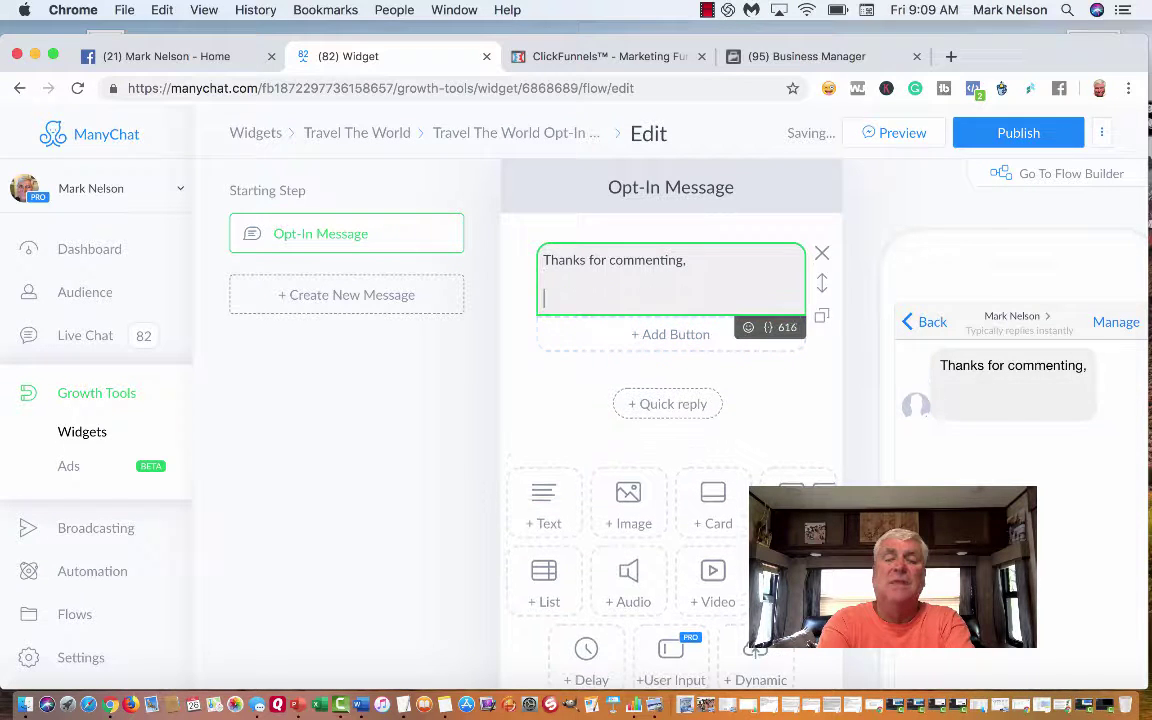
pyautogui.write('My wife')
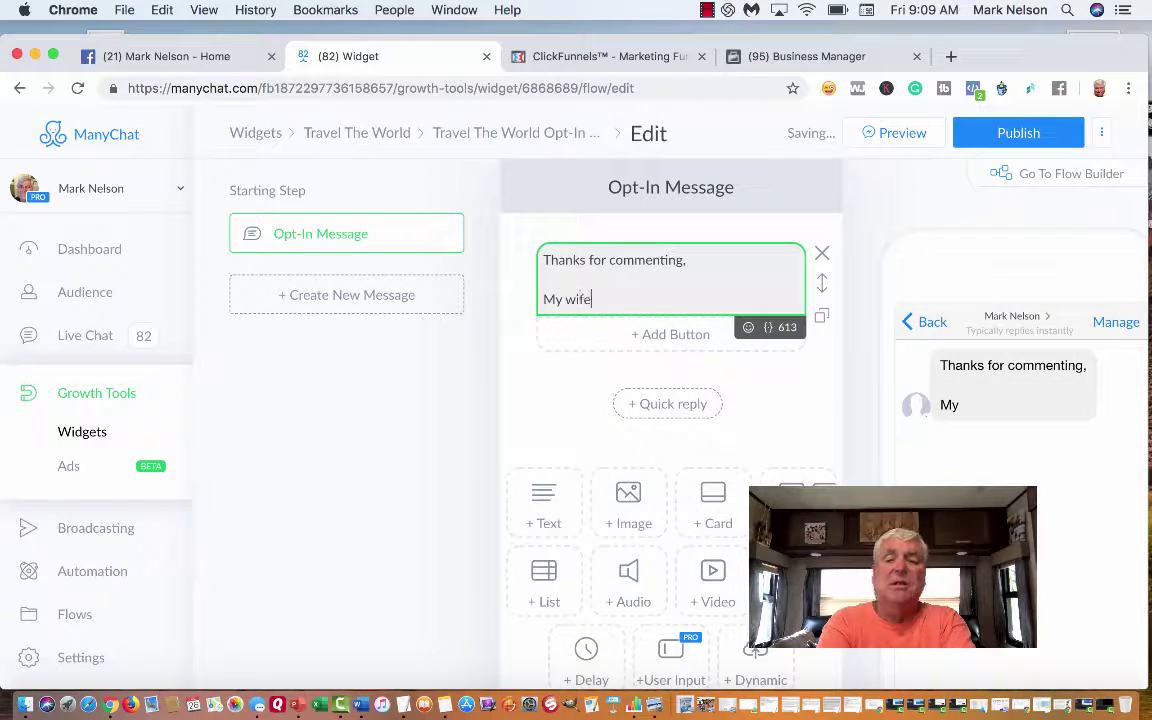
pyautogui.write(' and I have abo')
pyautogui.press('BackSpace')
pyautogui.press('BackSpace')
pyautogui.press('BackSpace')
pyautogui.write('found aw')
pyautogui.press('BackSpace')
pyautogui.write('ay')
pyautogui.write('ay to')
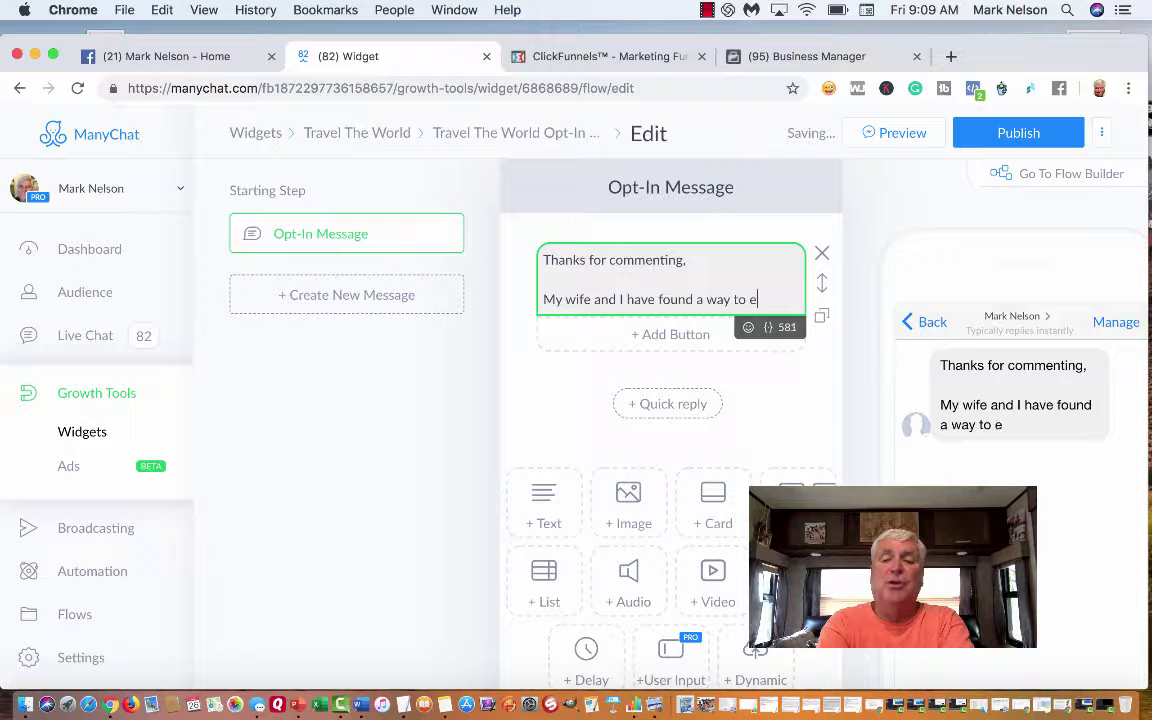
pyautogui.write(' earning ')
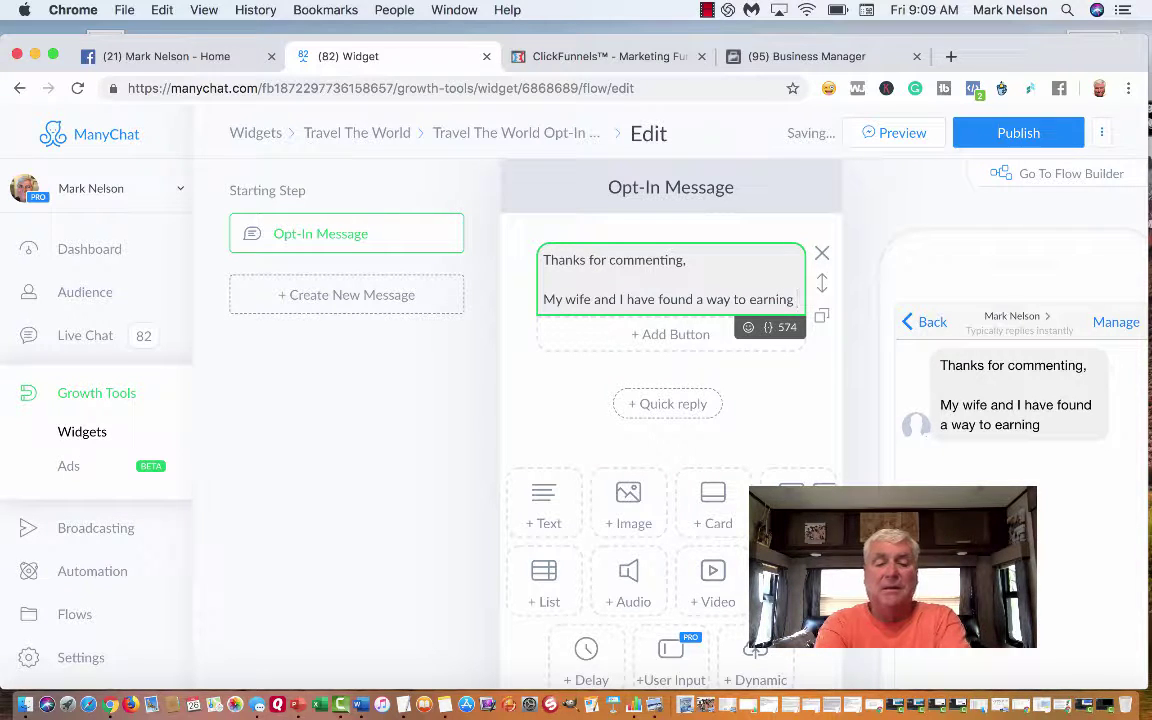
pyautogui.write('60')
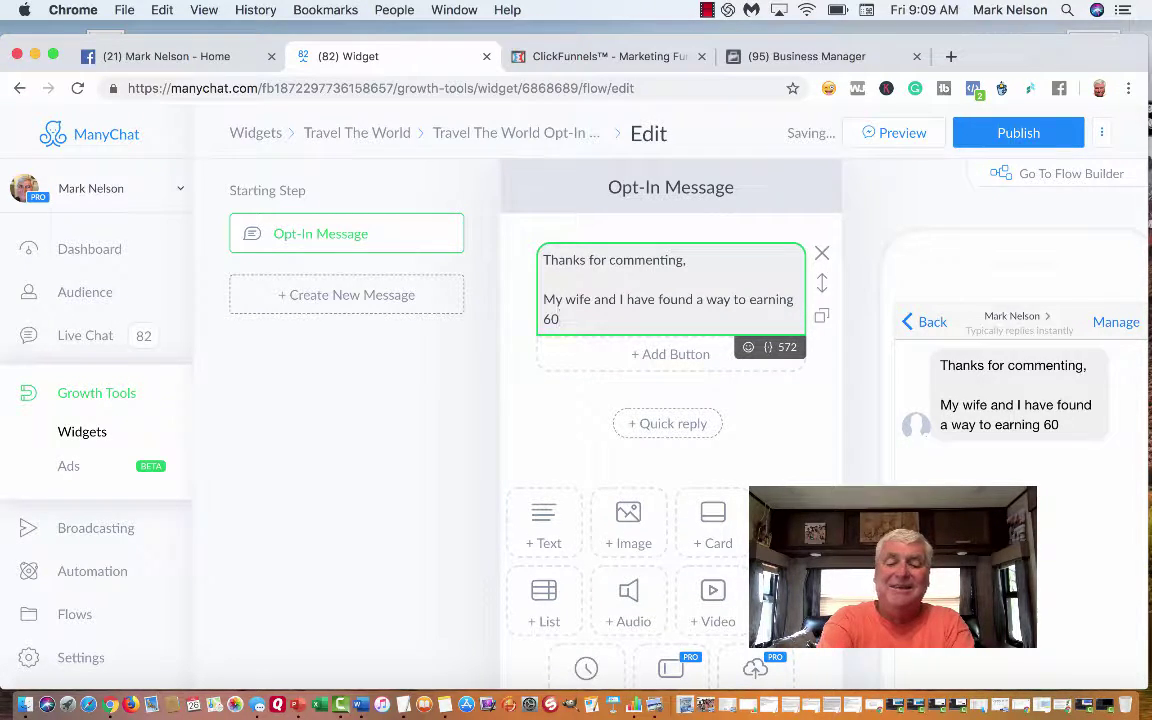
pyautogui.write('% to ')
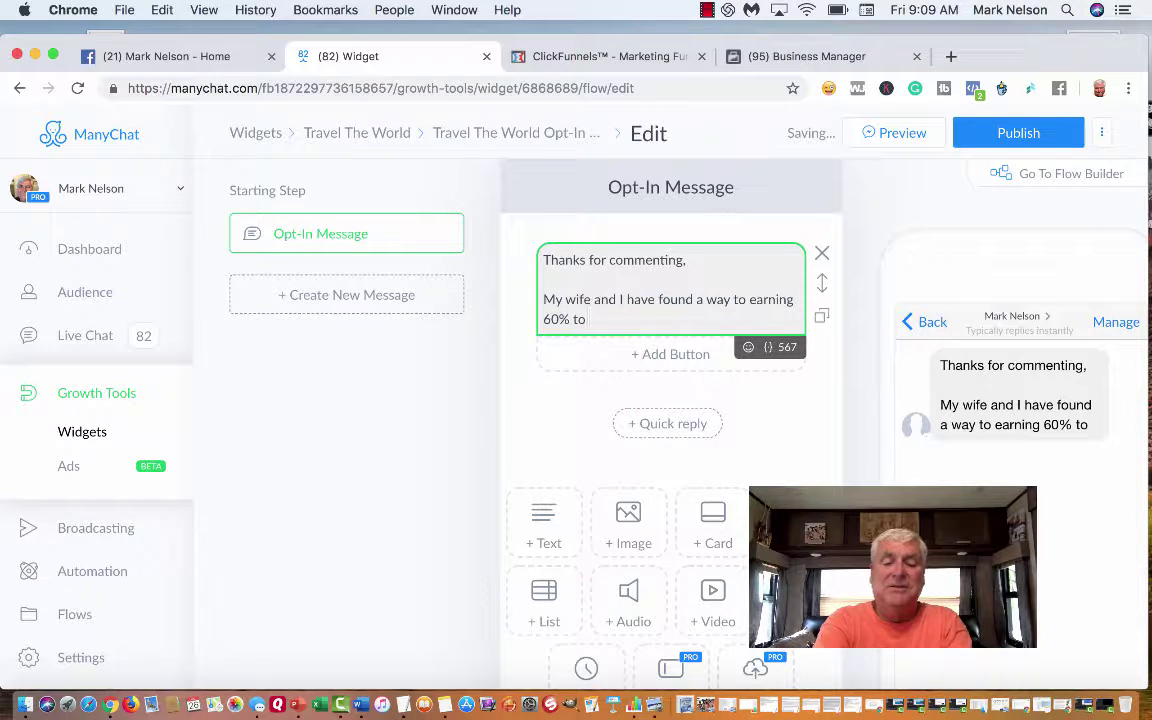
pyautogui.write('80%')
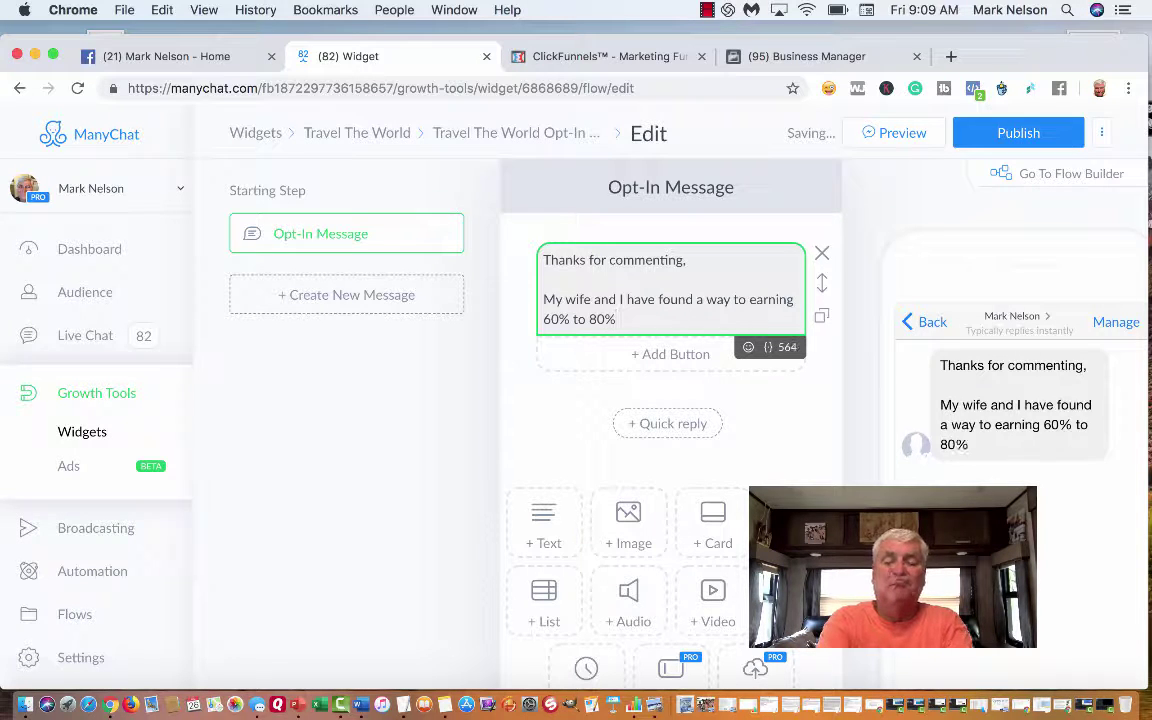
pyautogui.write(' in lux')
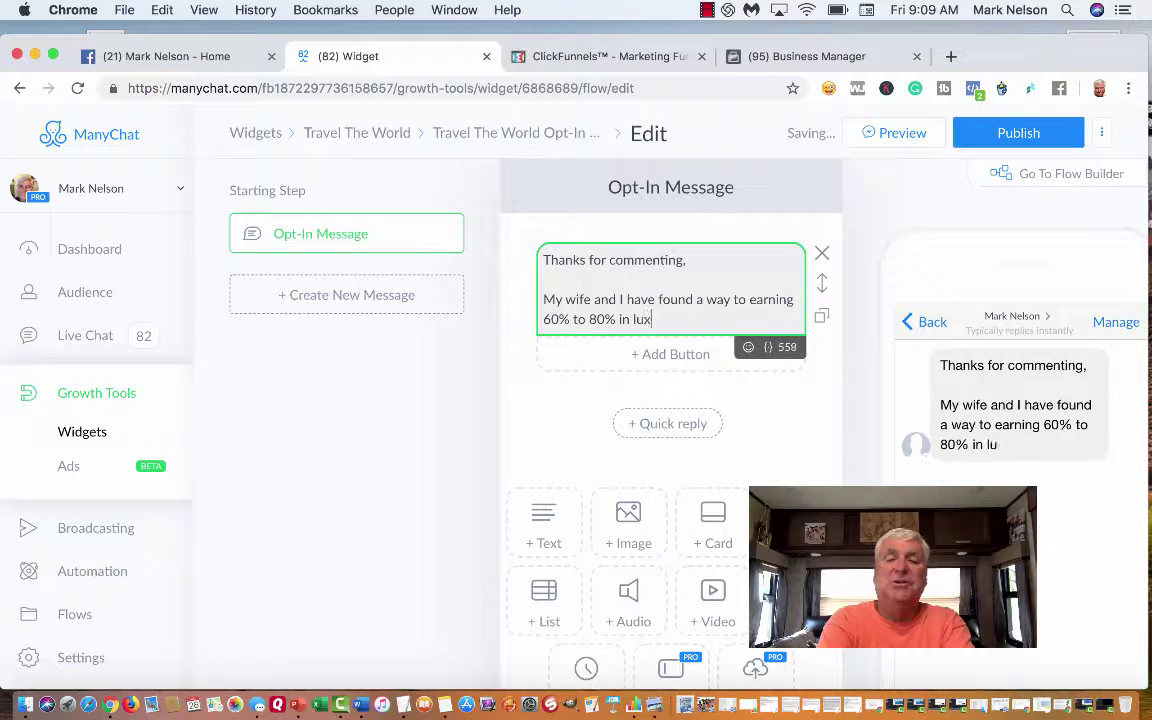
pyautogui.write('cur')
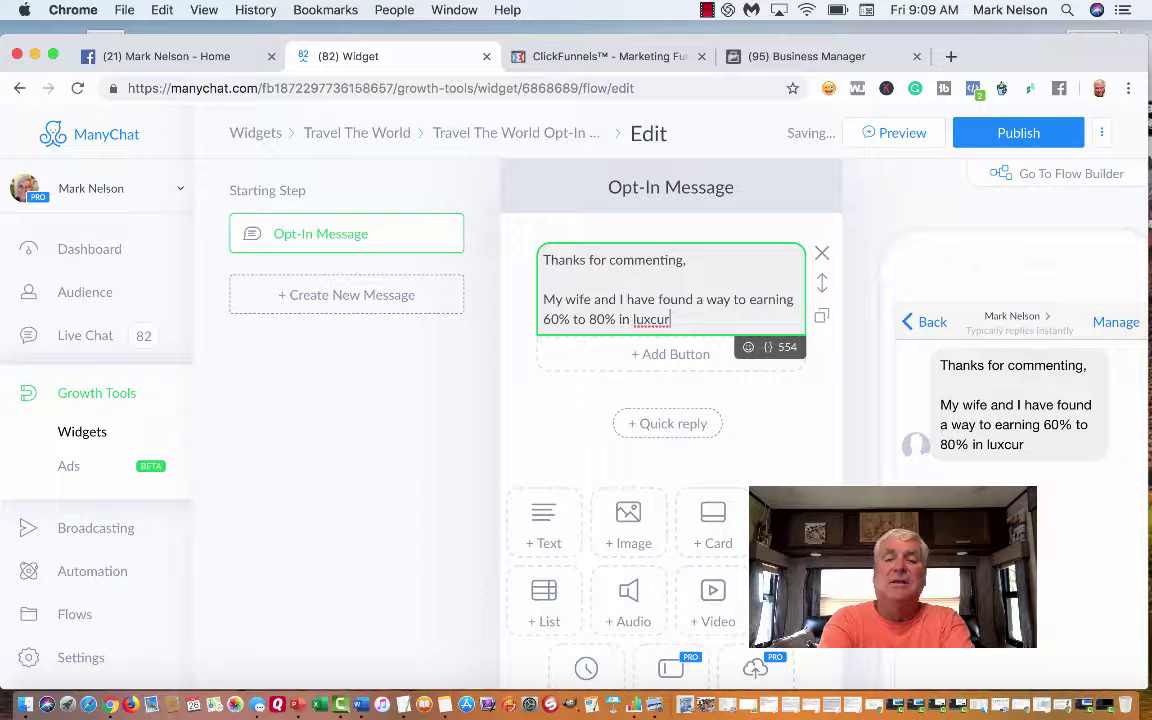
pyautogui.press('BackSpace')
pyautogui.press('BackSpace')
pyautogui.press('BackSpace')
pyautogui.write('urious res')
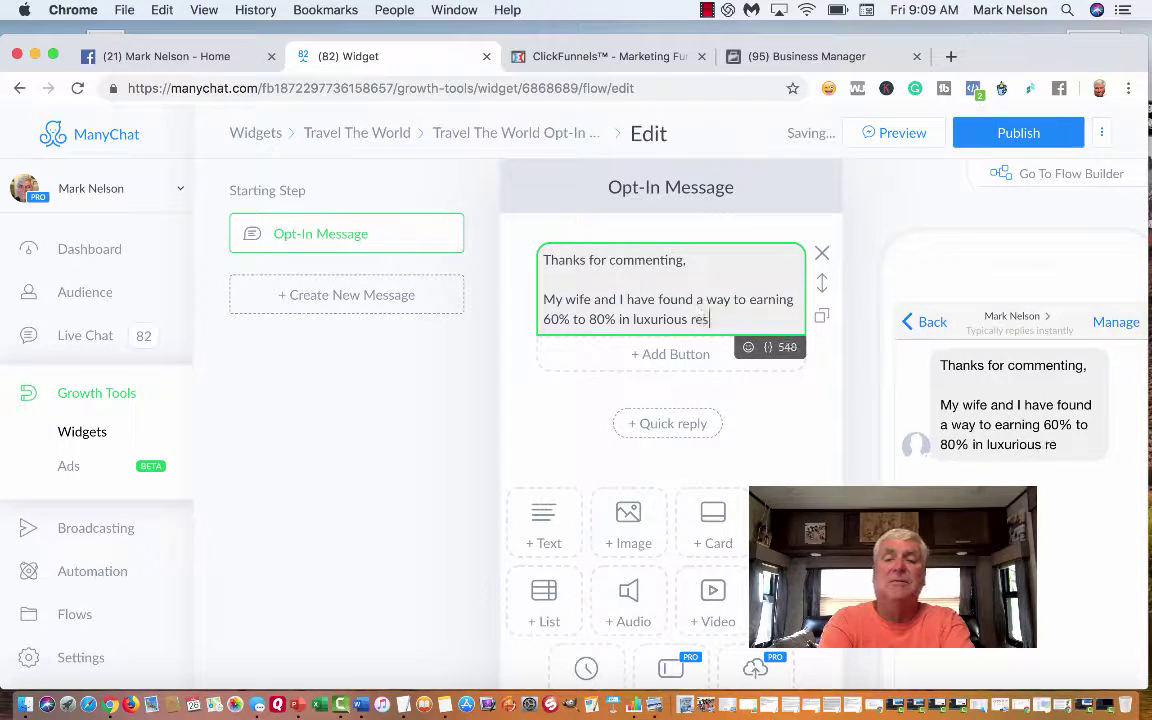
pyautogui.write('orts.')
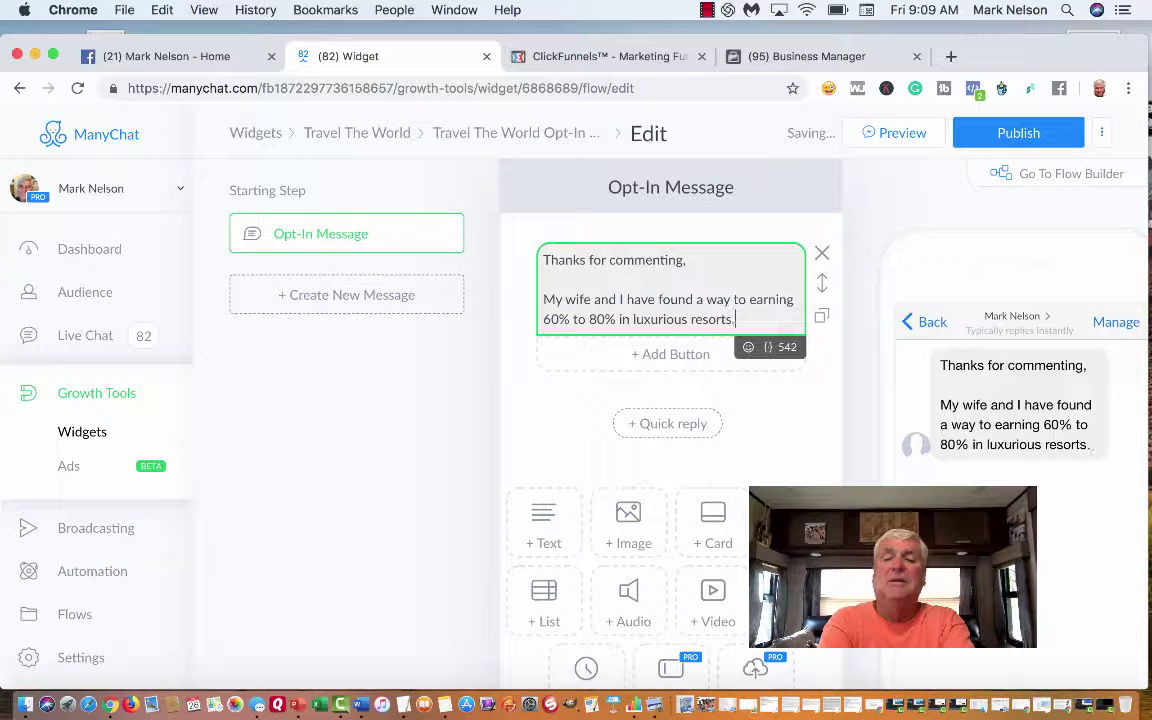
# Add a separate paragraph to the opt-in message reading "Would you like learn how?"
pyautogui.press('Return')
pyautogui.press('Return')
pyautogui.write('Wou')
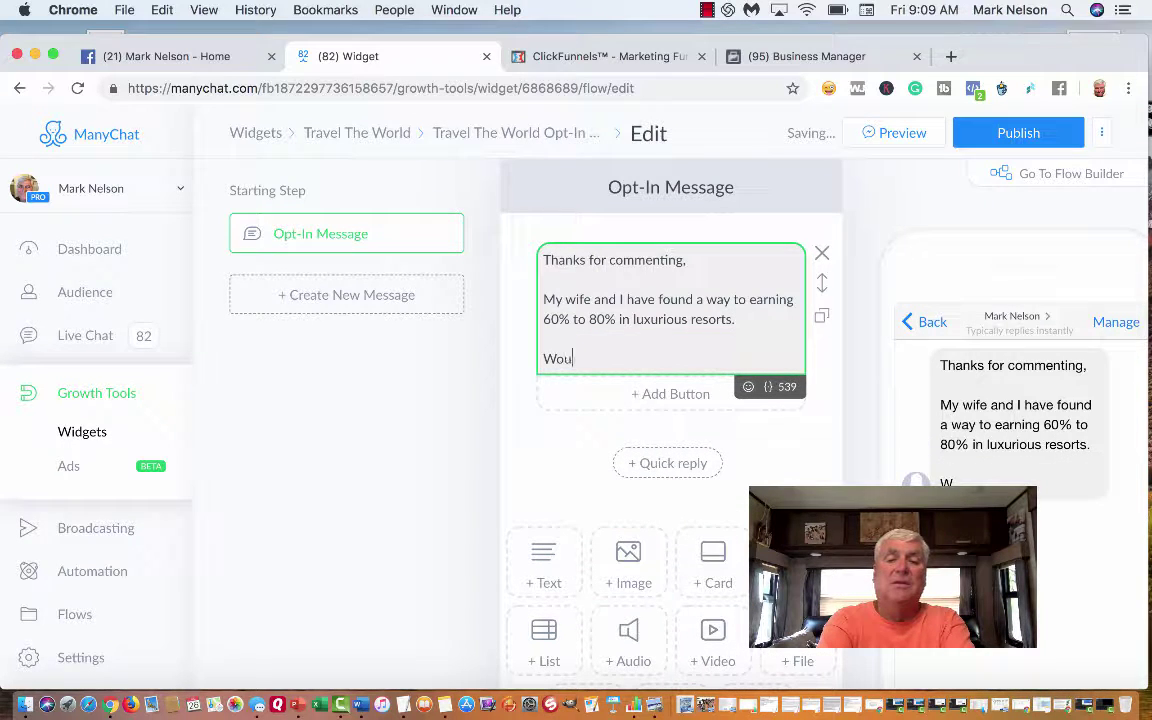
pyautogui.write('ld you ')
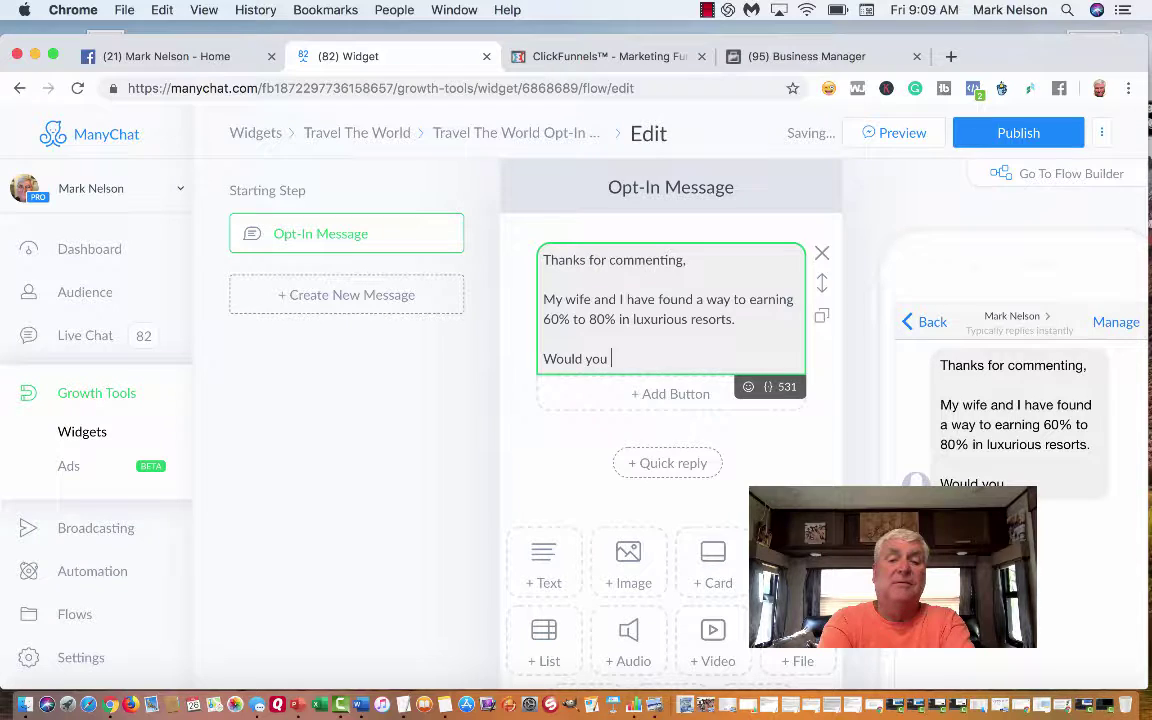
pyautogui.write('like lear')
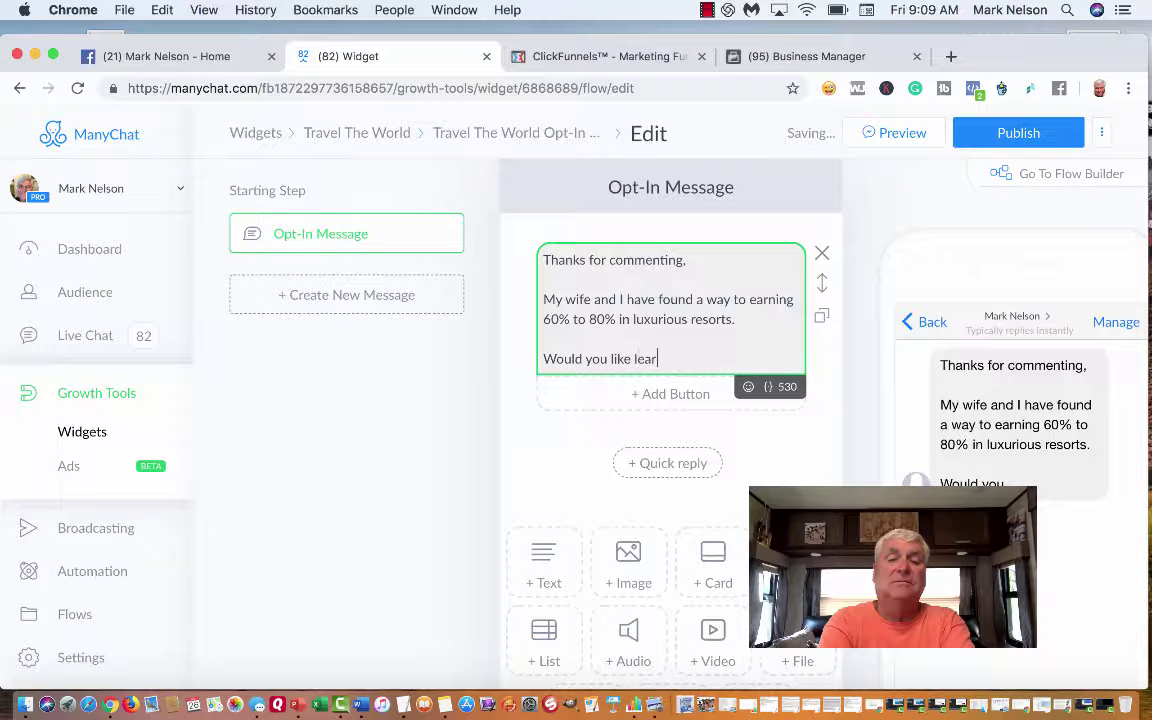
pyautogui.write('n how?')
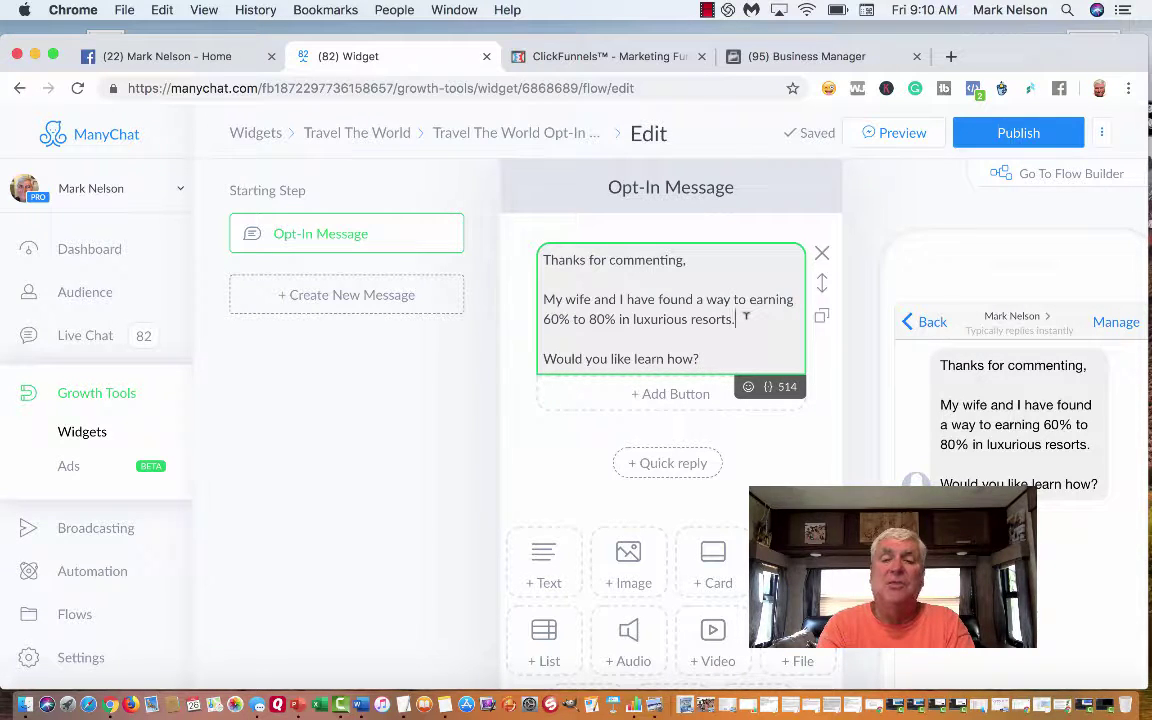
# Find the fire emoji with the emoji extension and insert it right after "luxurious resorts." in the opt-in message
pyautogui.click(745, 316)
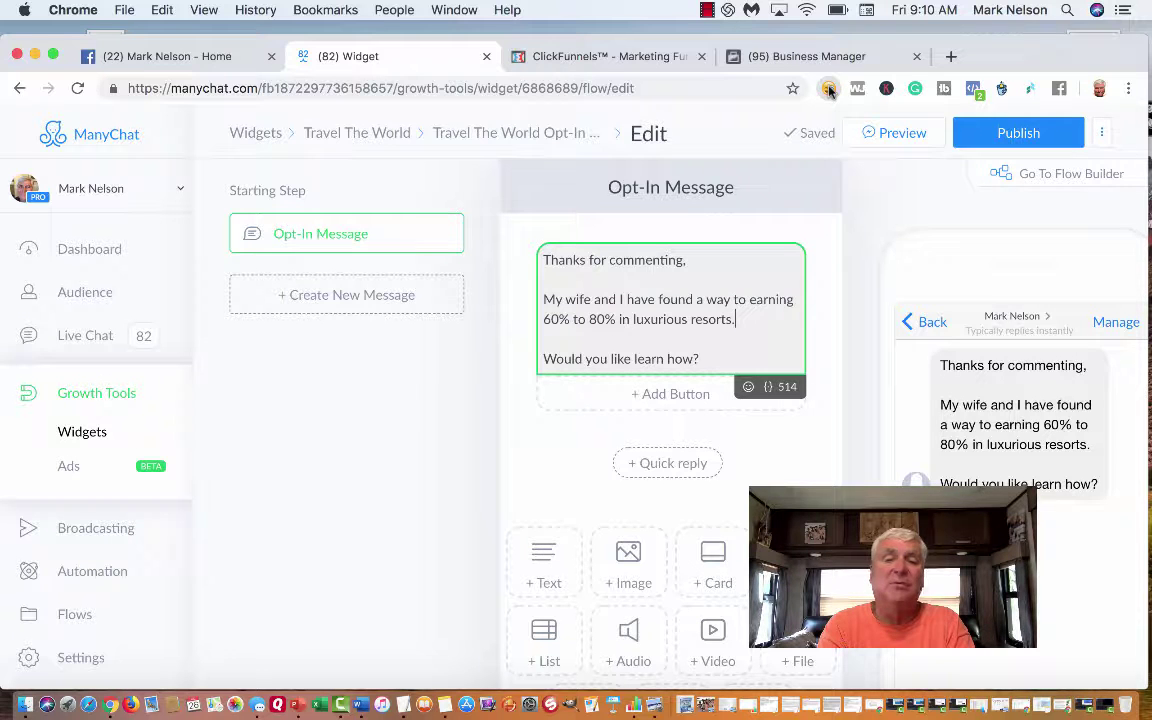
pyautogui.click(829, 89)
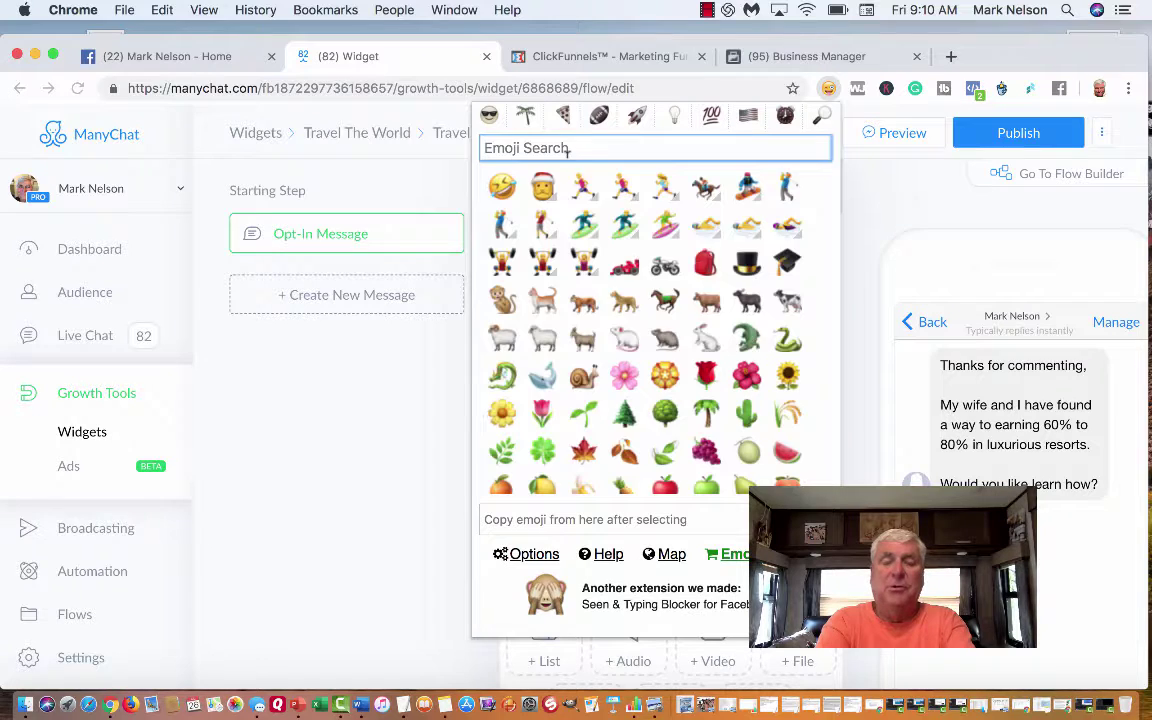
pyautogui.write('f')
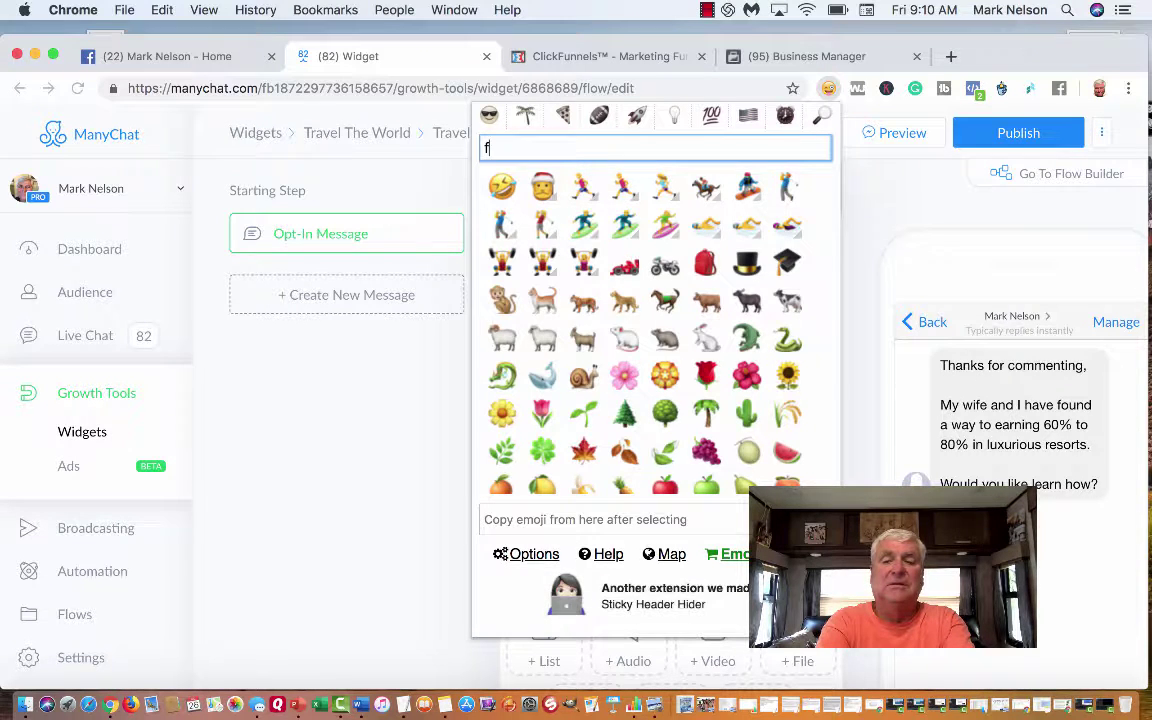
pyautogui.write('ire')
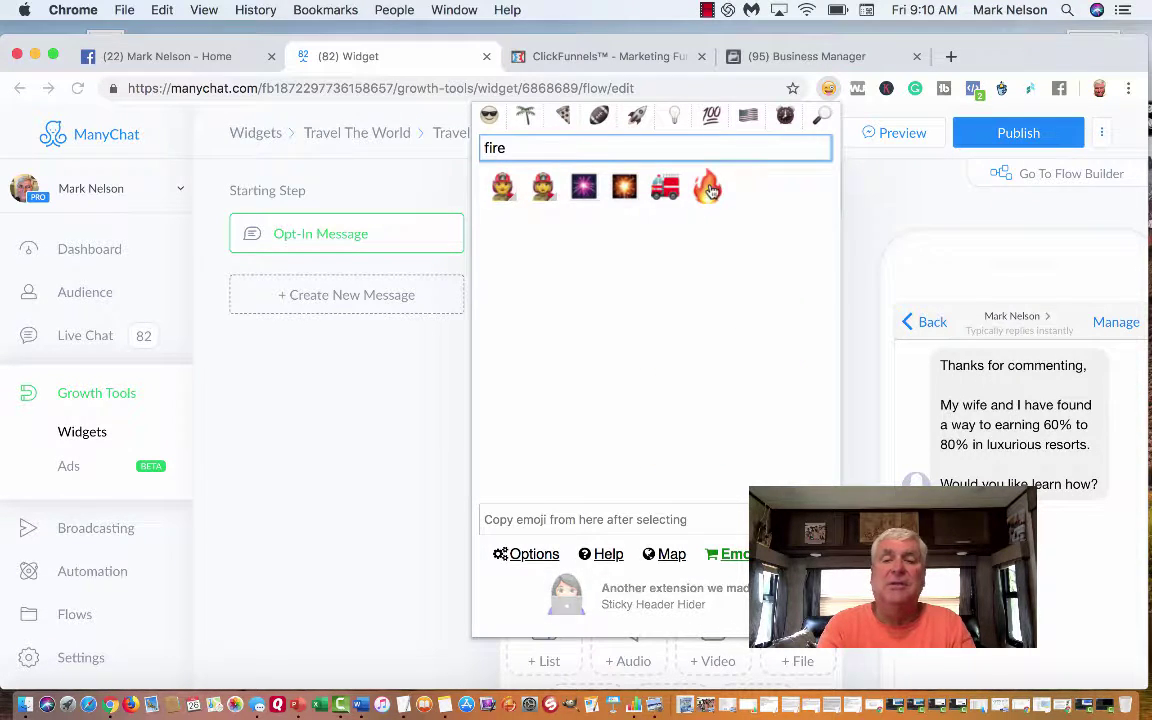
pyautogui.click(708, 190)
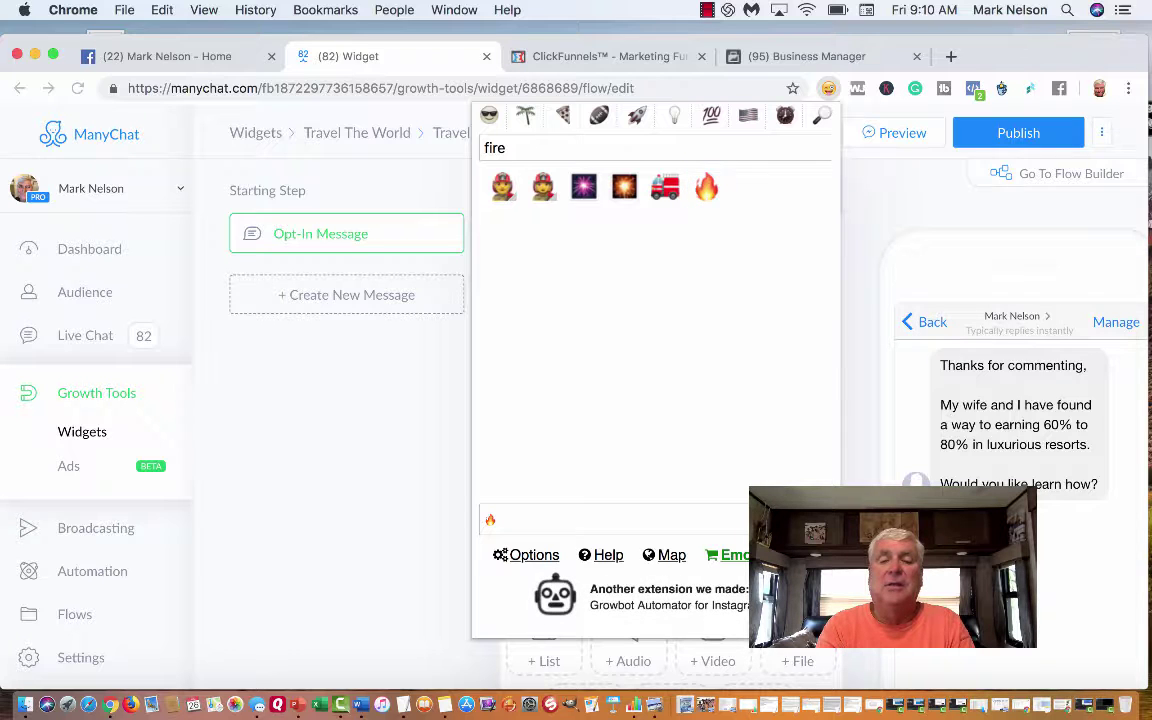
pyautogui.click(333, 480)
pyautogui.write('🔥')
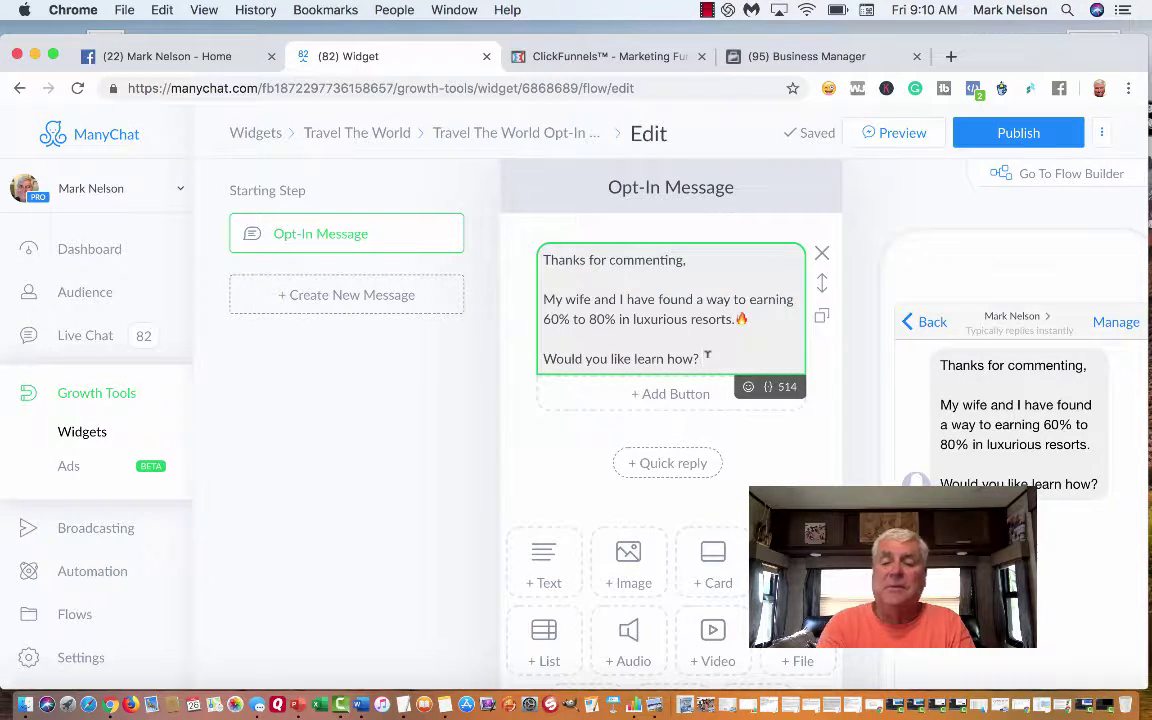
# Add a closing paragraph to the opt-in message reading "Click the Yes button below"
pyautogui.press('Return')
pyautogui.press('Return')
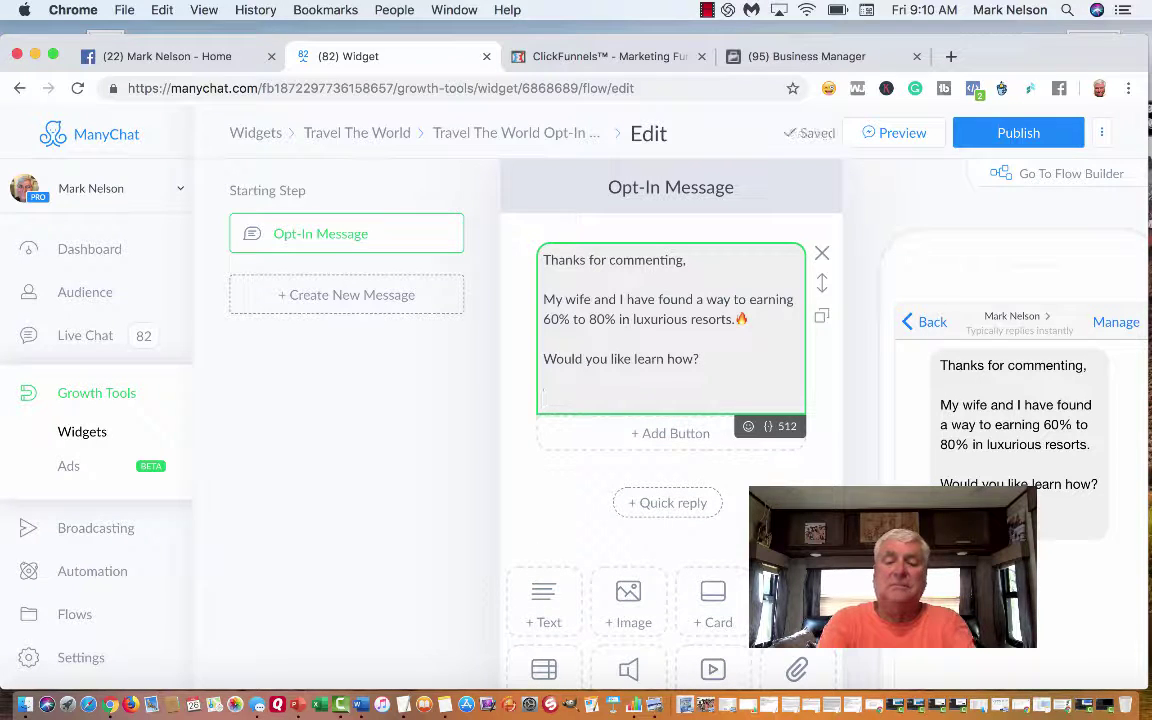
pyautogui.write('Clcik')
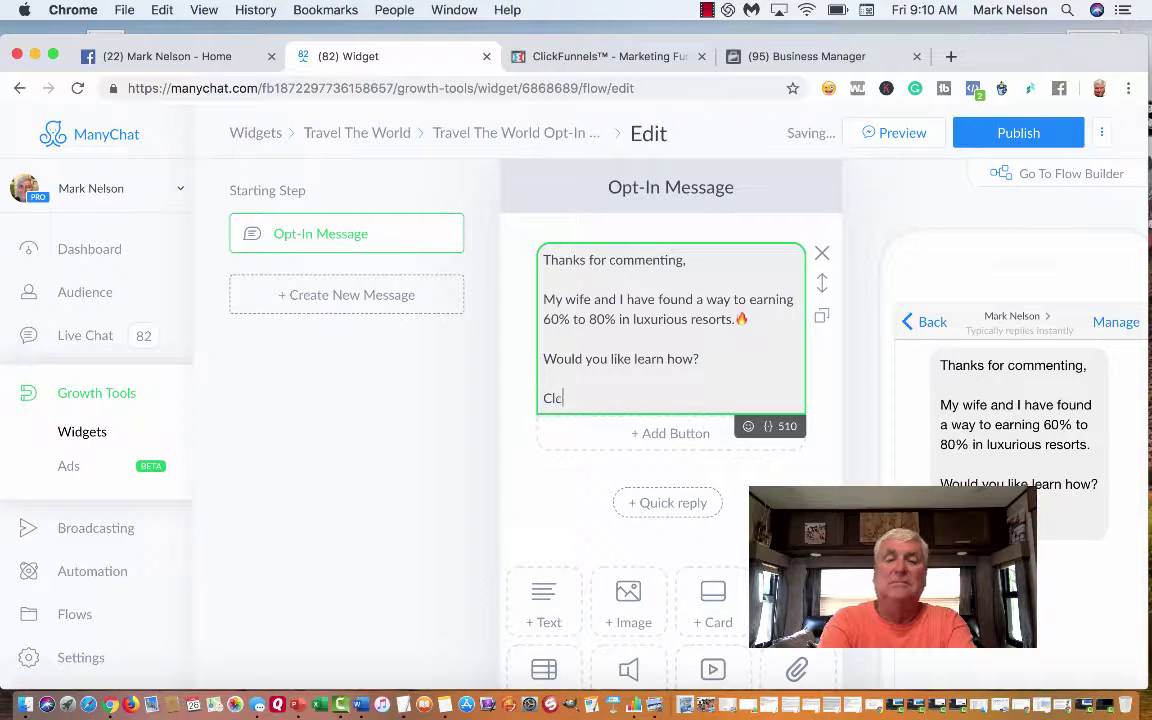
pyautogui.press('BackSpace')
pyautogui.press('BackSpace')
pyautogui.press('BackSpace')
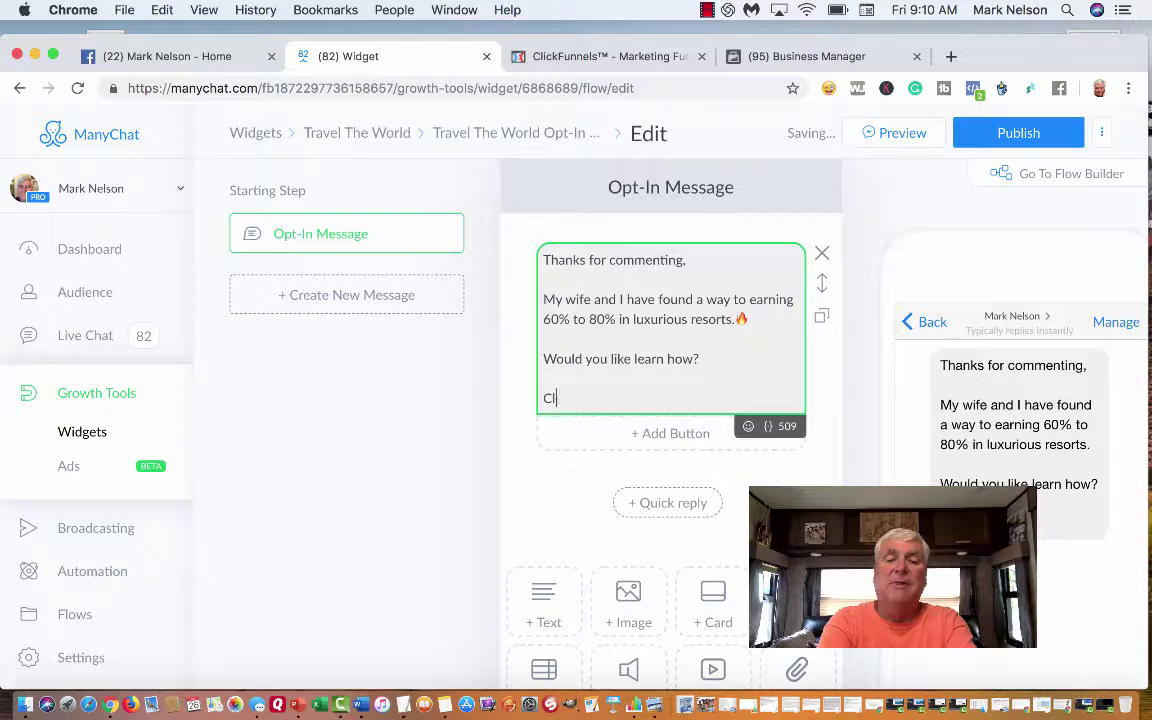
pyautogui.write('ick the button')
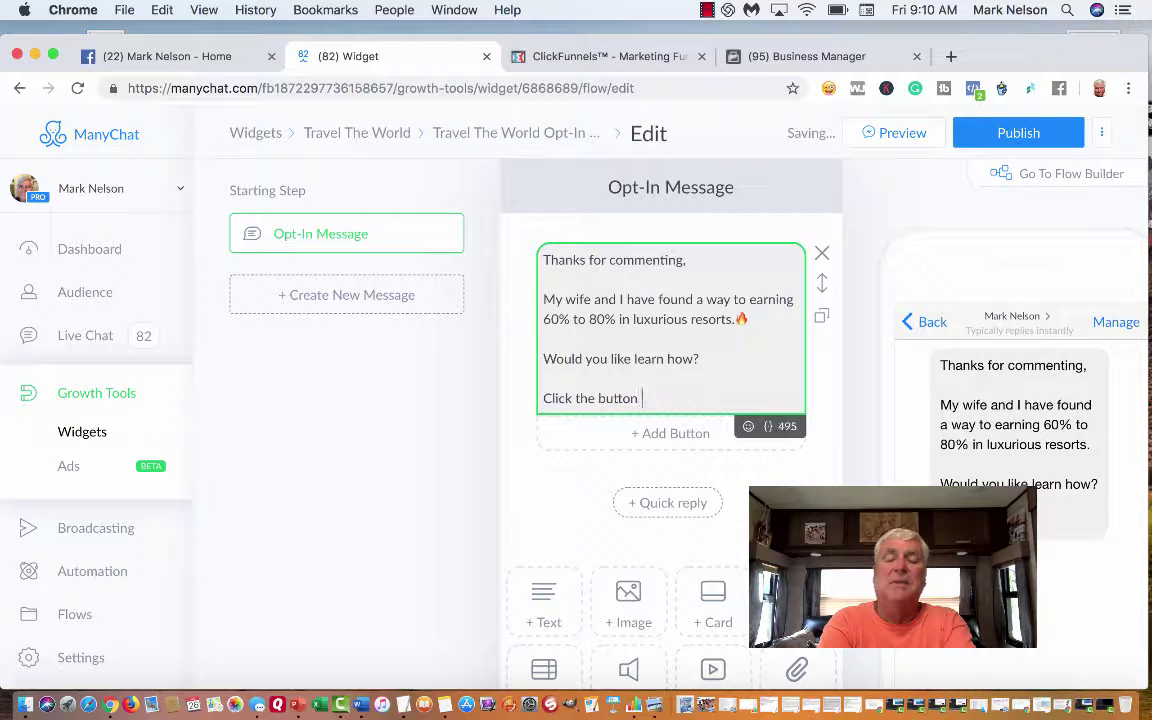
pyautogui.press('BackSpace')
pyautogui.press('BackSpace')
pyautogui.press('BackSpace')
pyautogui.press('BackSpace')
pyautogui.press('BackSpace')
pyautogui.press('BackSpace')
pyautogui.press('BackSpace')
pyautogui.press('BackSpace')
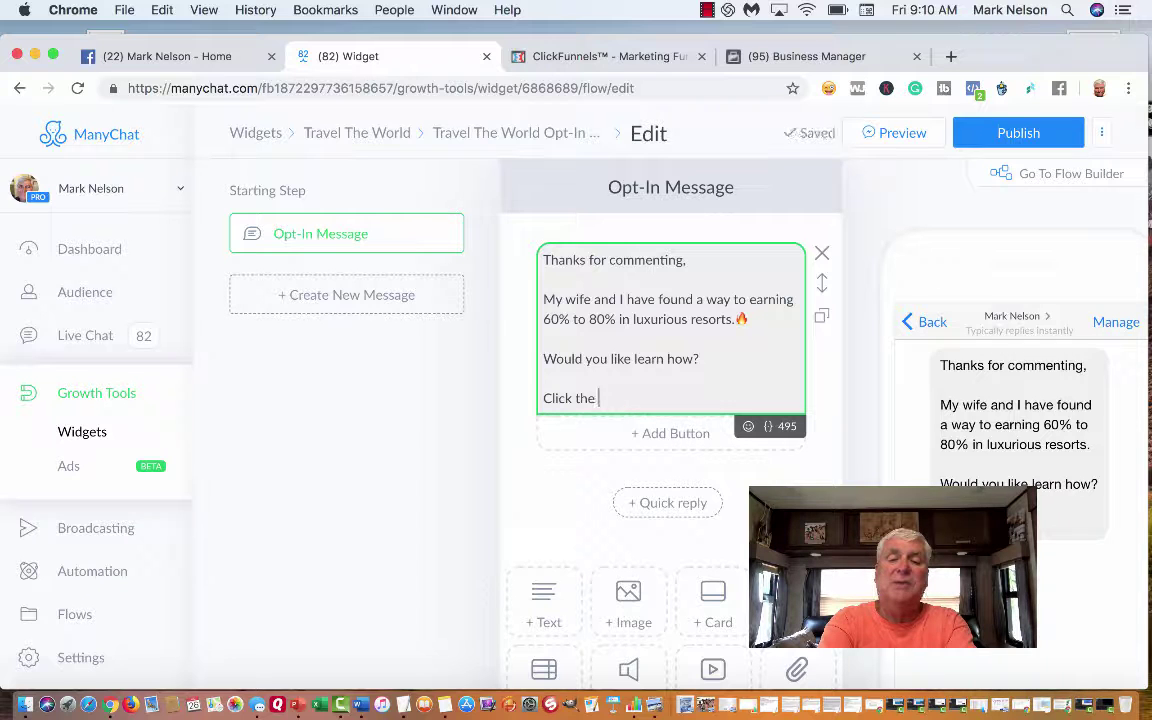
pyautogui.write('Yes ')
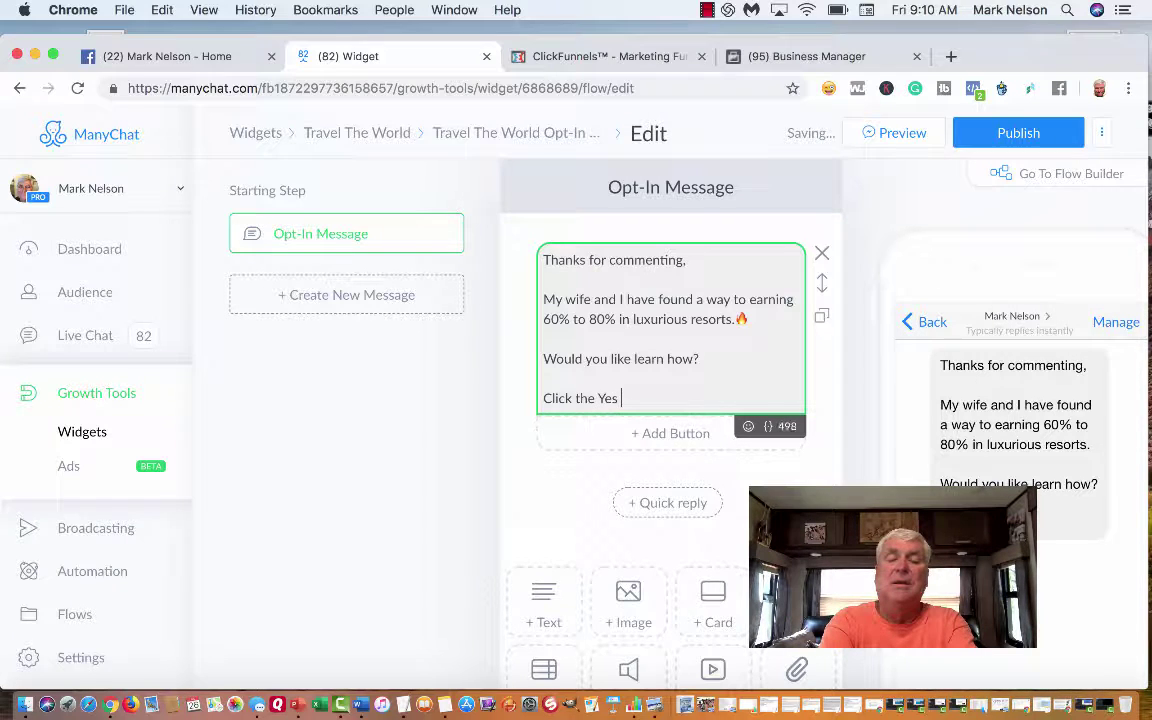
pyautogui.write('button b')
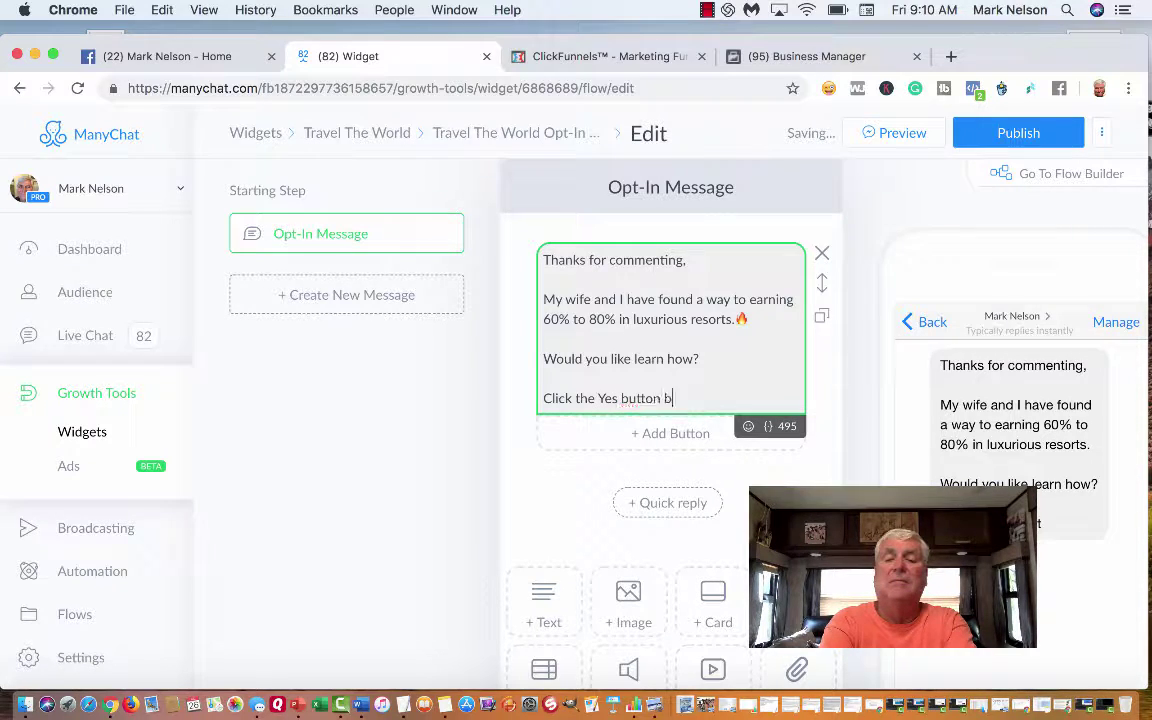
pyautogui.write('elow')
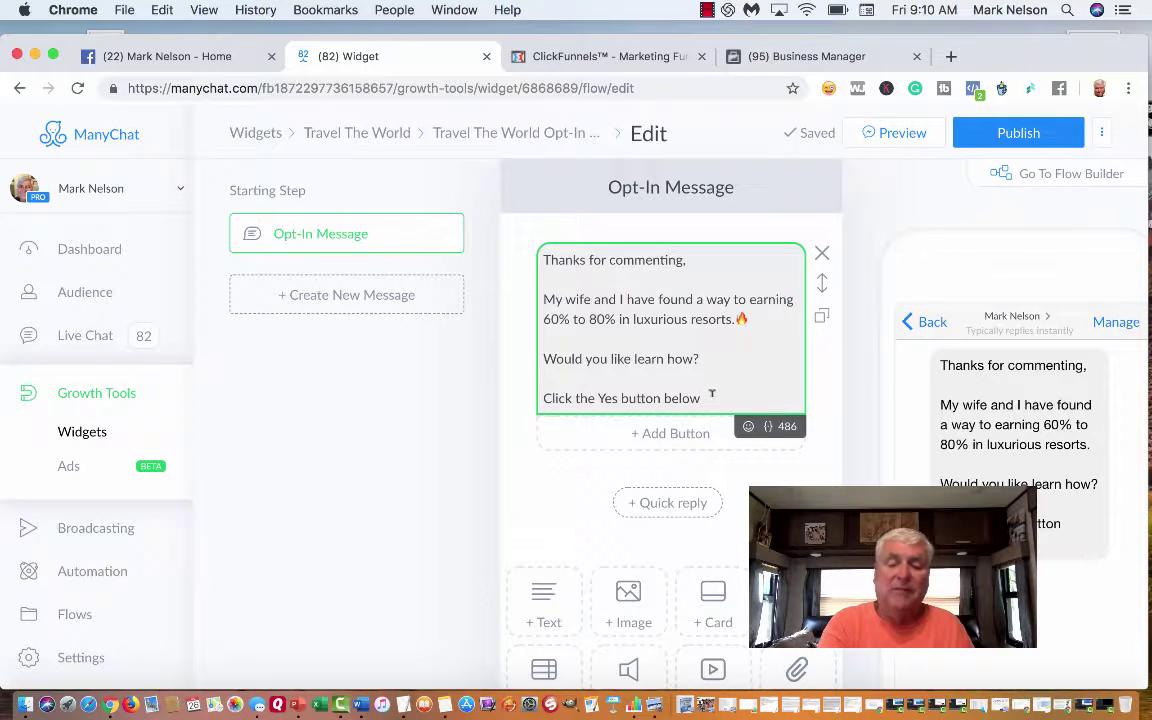
# Search the emoji extension for "arrow" and append two down-arrow emojis after "Click the Yes button below"
pyautogui.click(828, 90)
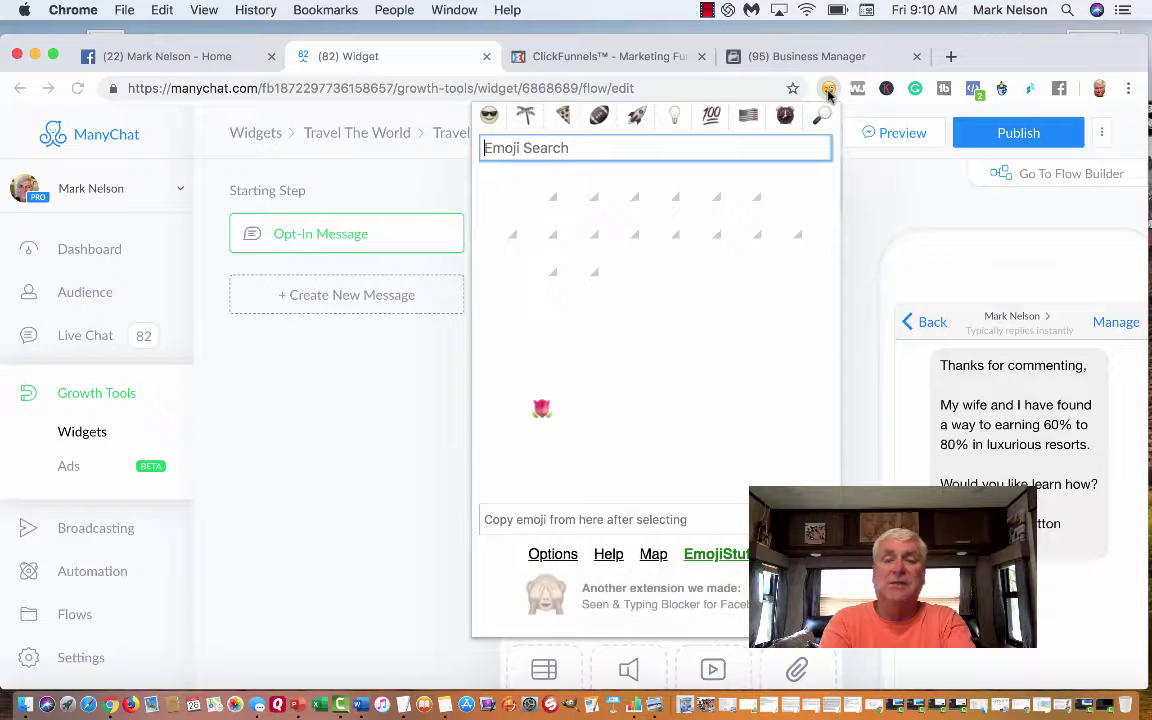
pyautogui.write('a')
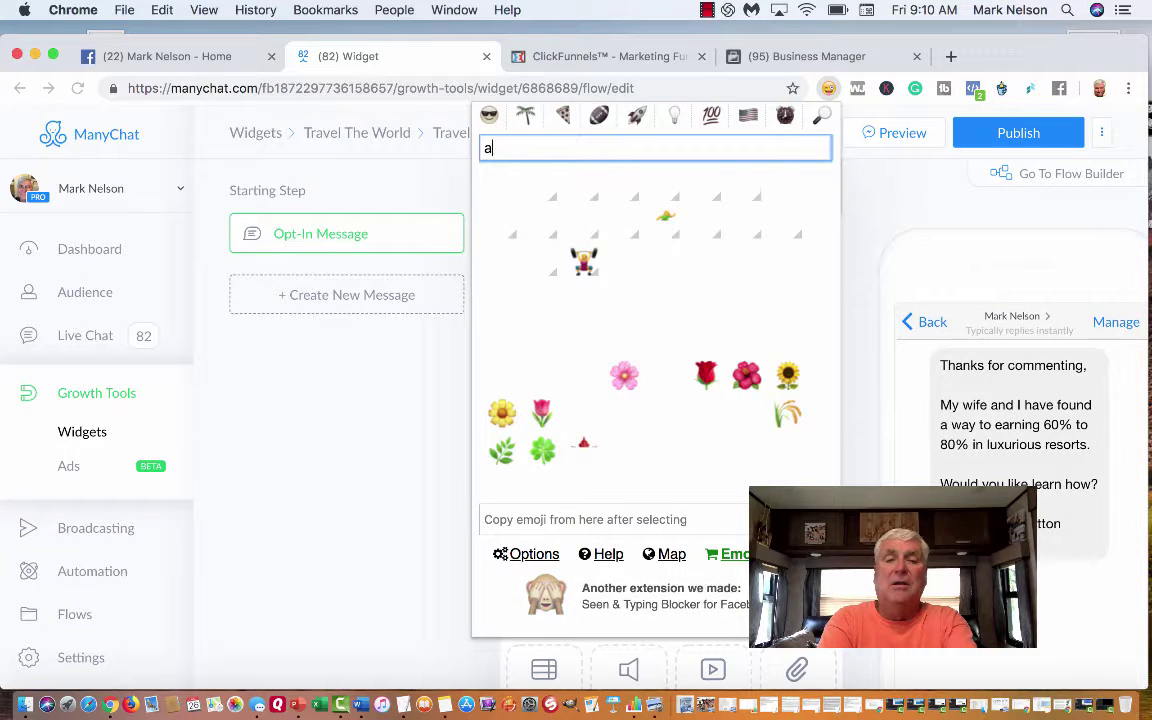
pyautogui.write('rrow')
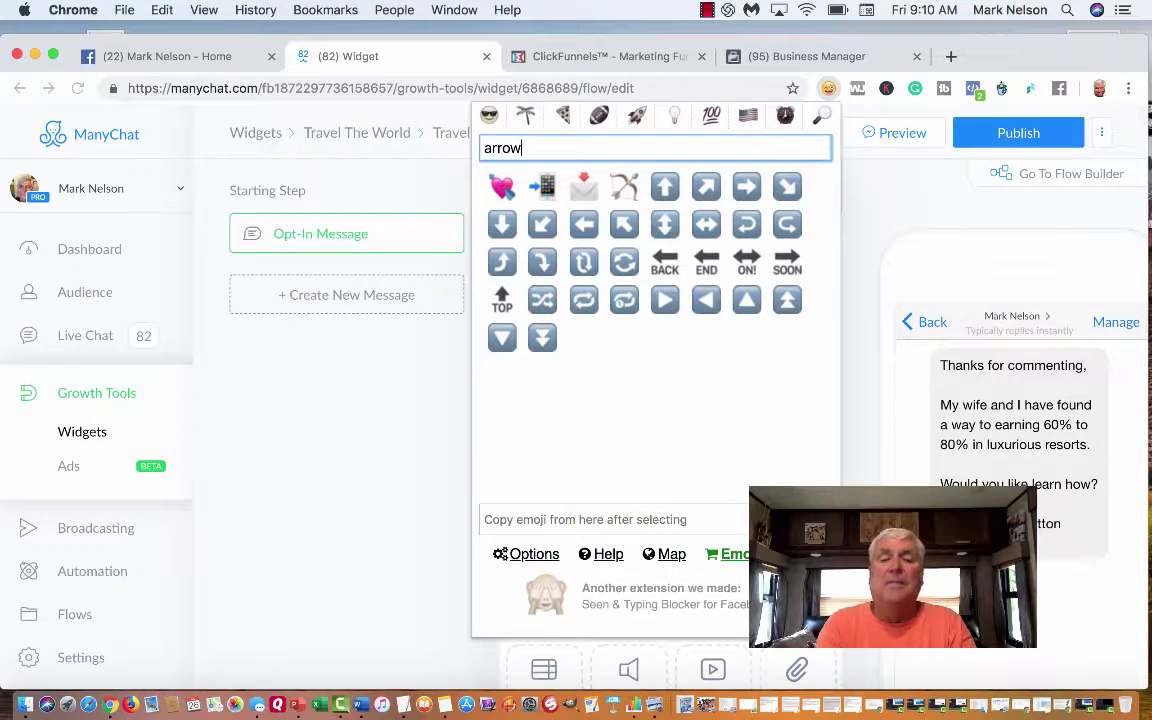
pyautogui.click(497, 228)
pyautogui.click(497, 228)
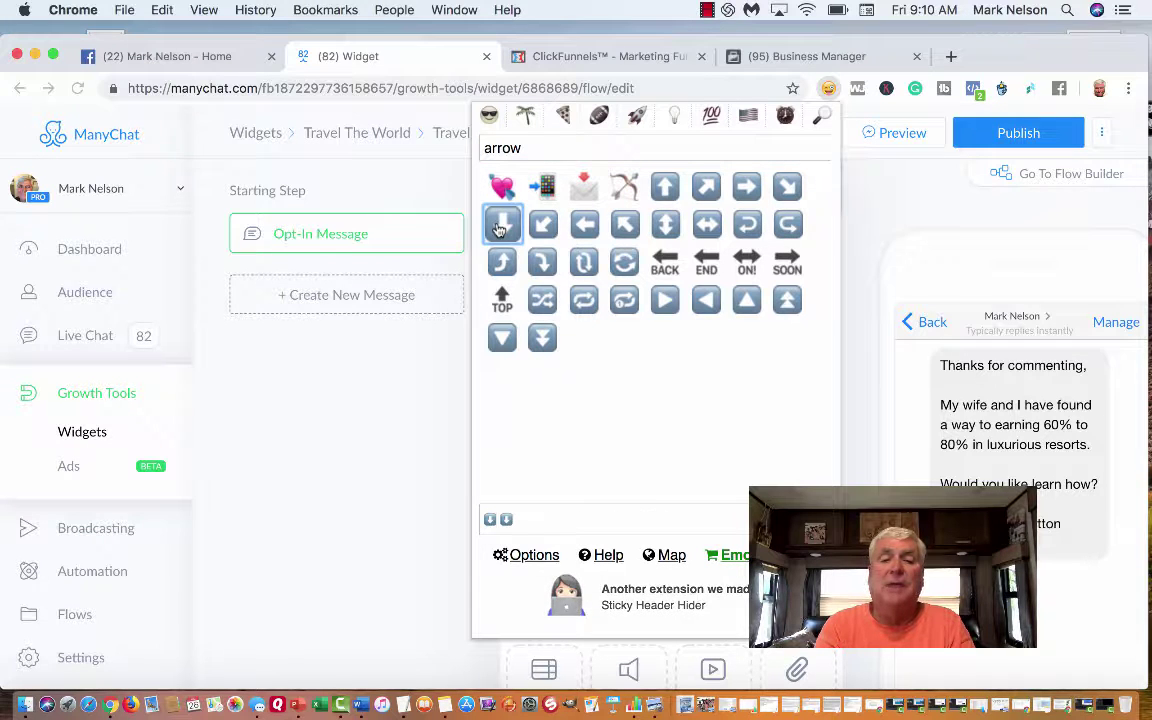
pyautogui.click(395, 383)
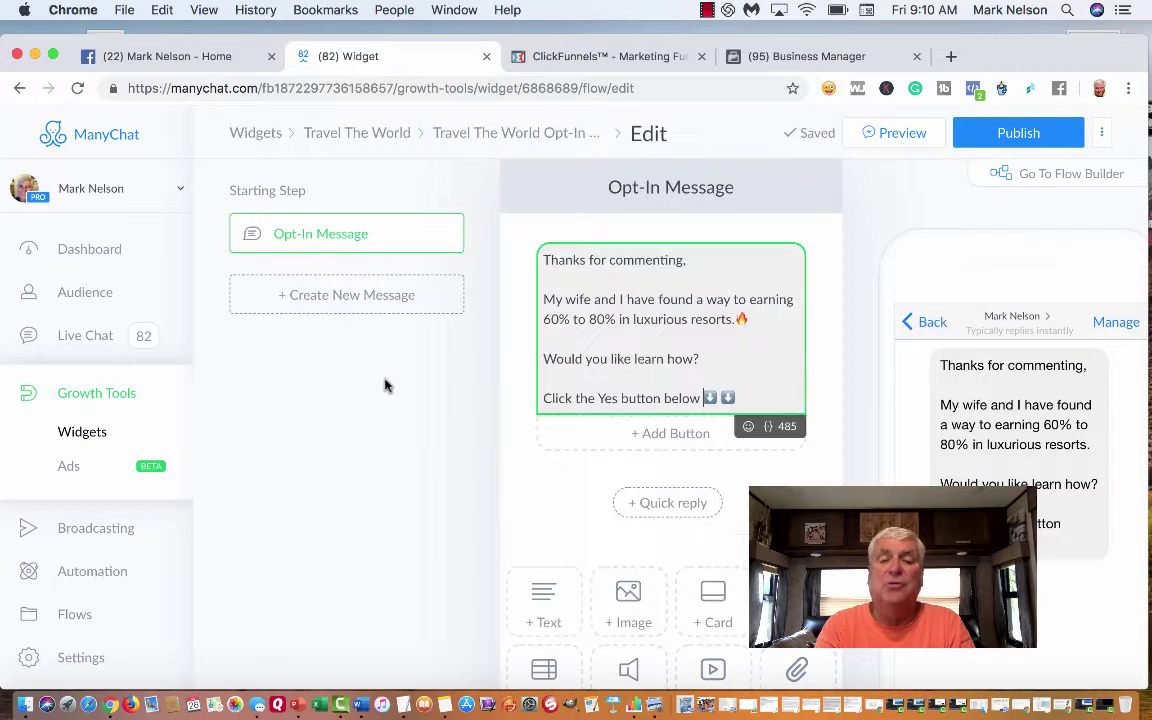
# Add a button titled "Yes Show Me" to the opt-in message and make it open a website
pyautogui.click(656, 436)
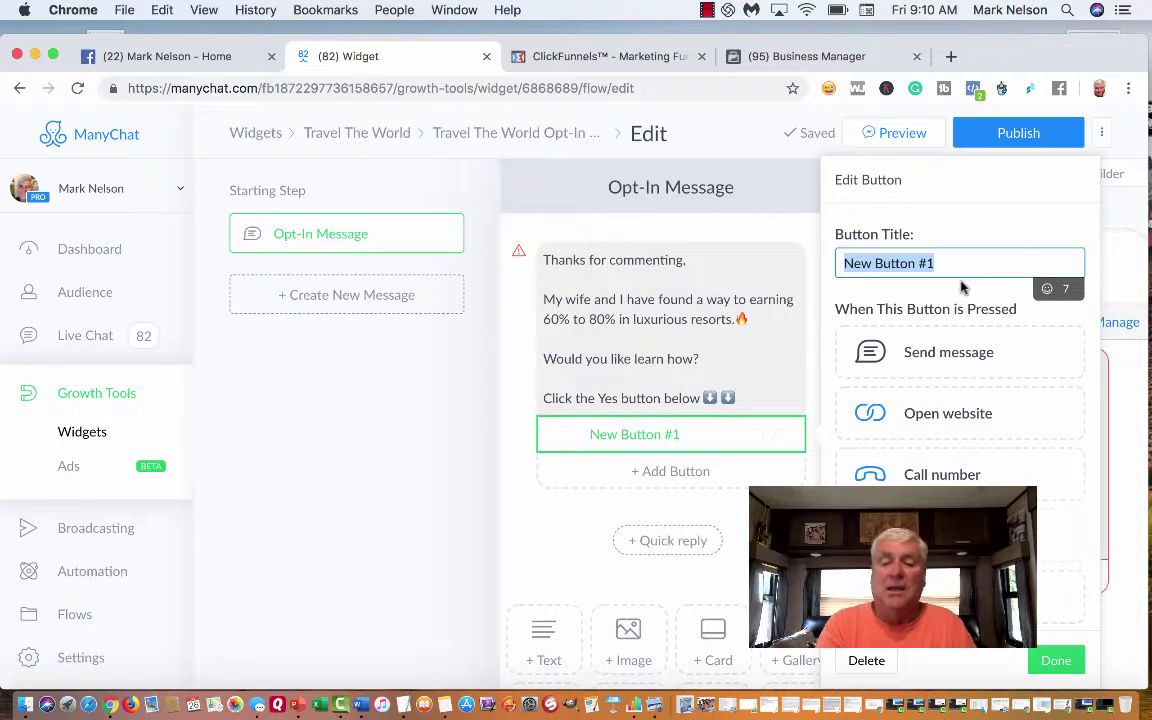
pyautogui.write('Yes')
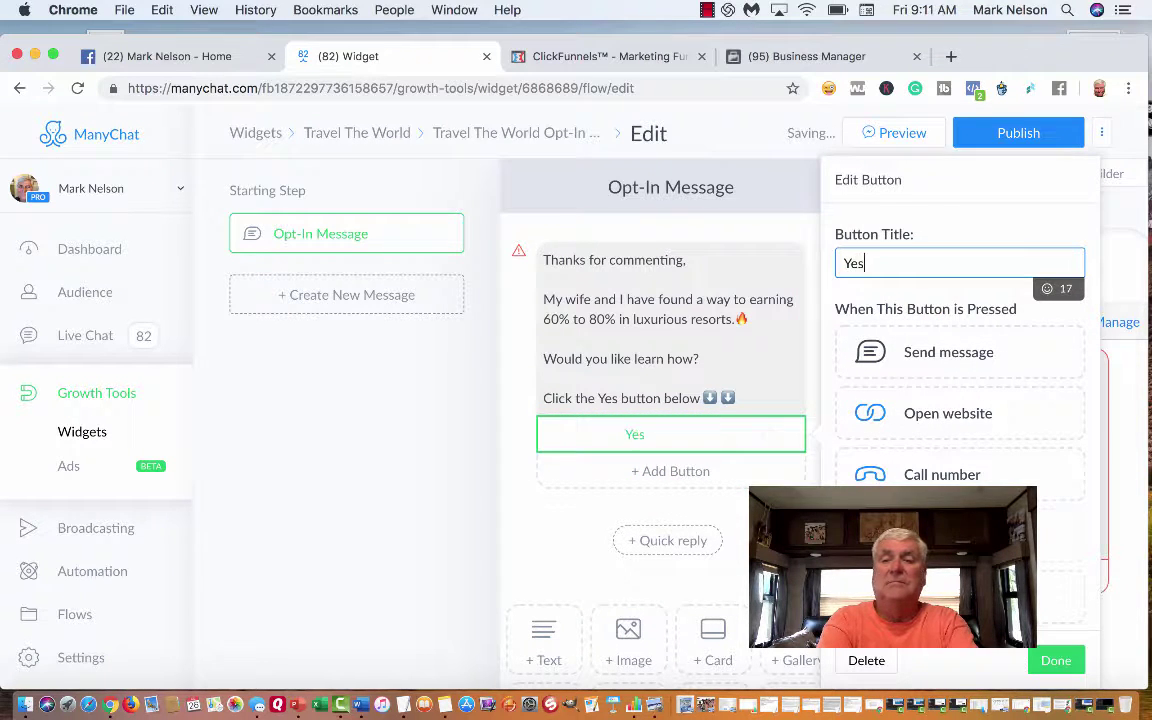
pyautogui.write(' Show ')
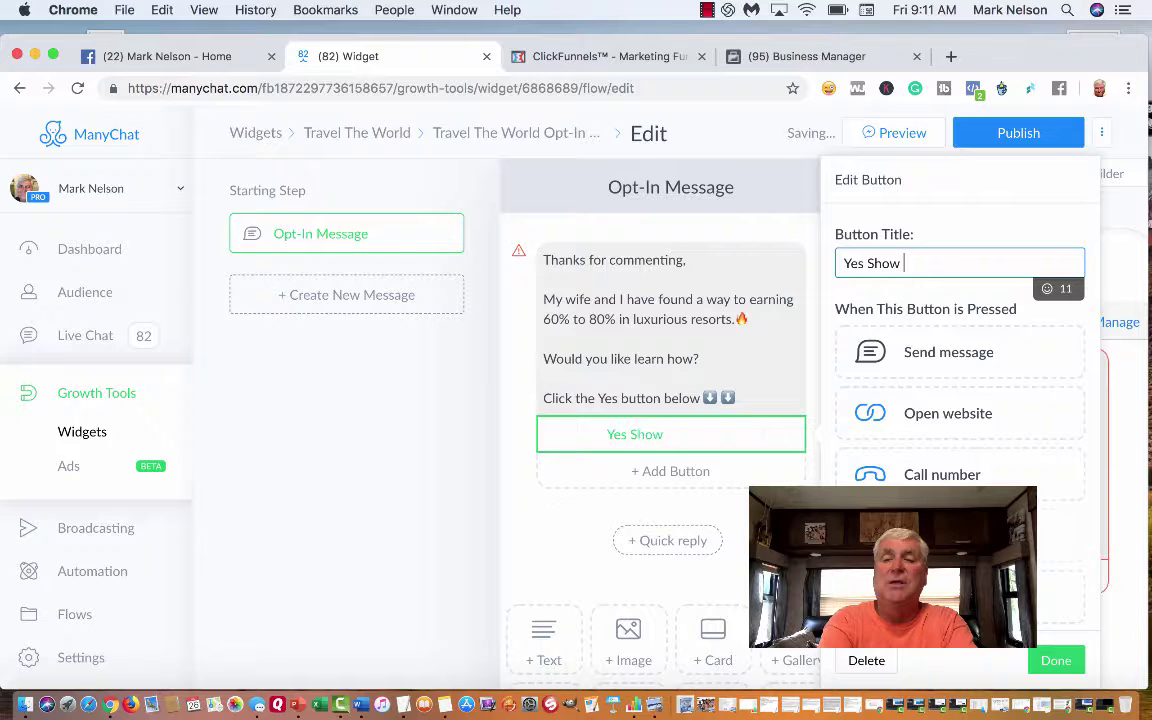
pyautogui.write('Me')
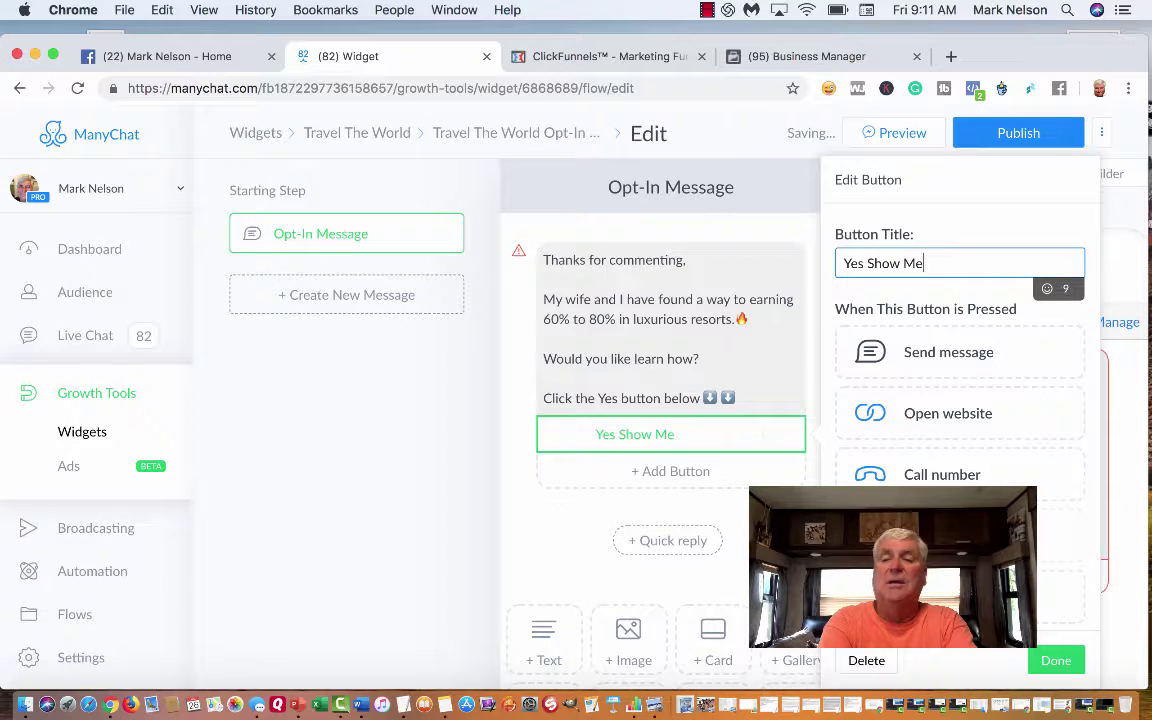
pyautogui.click(938, 418)
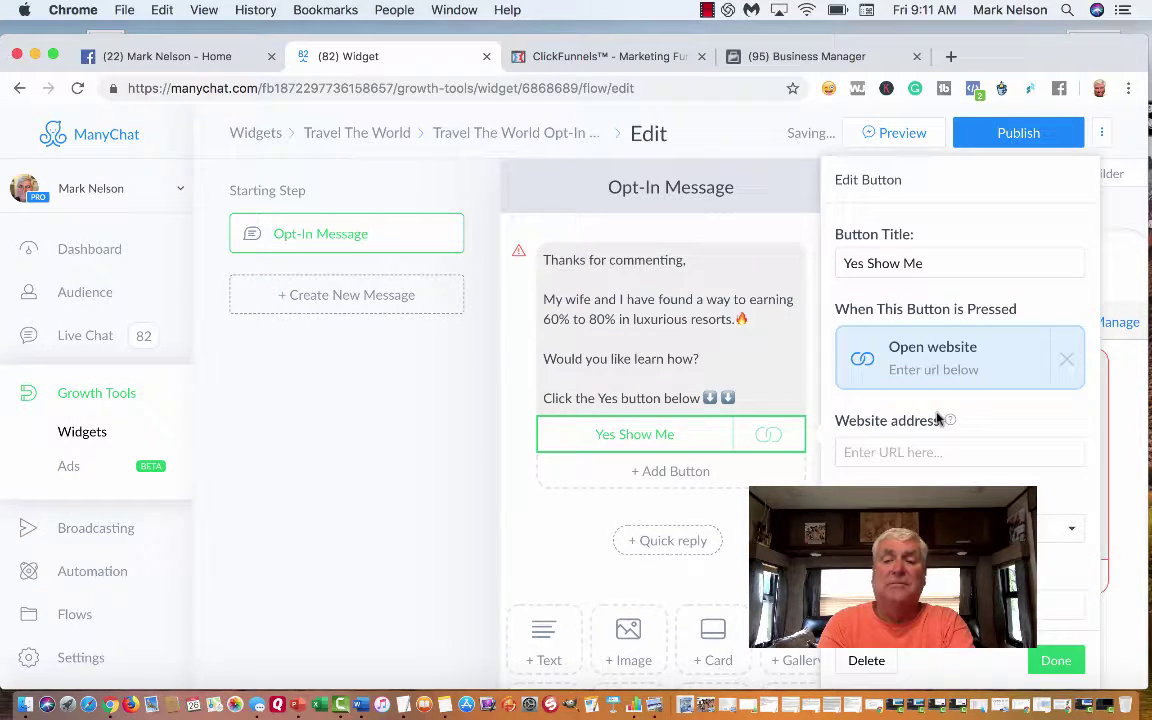
pyautogui.click(852, 451)
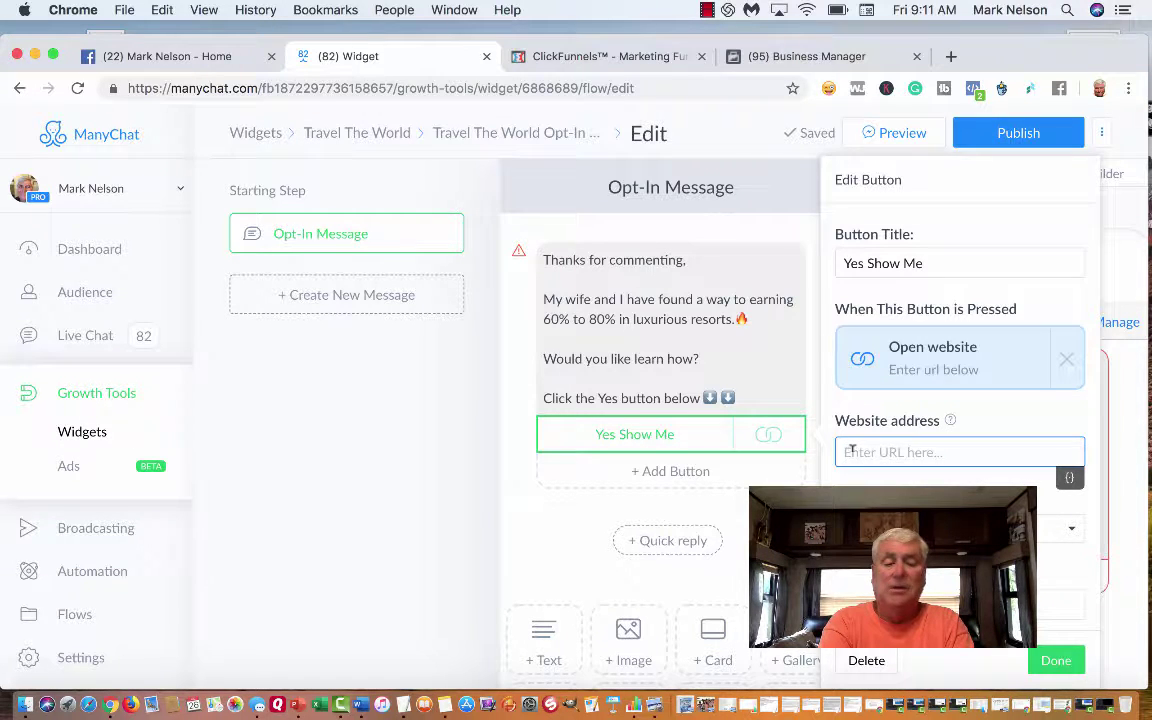
pyautogui.write('🔥')
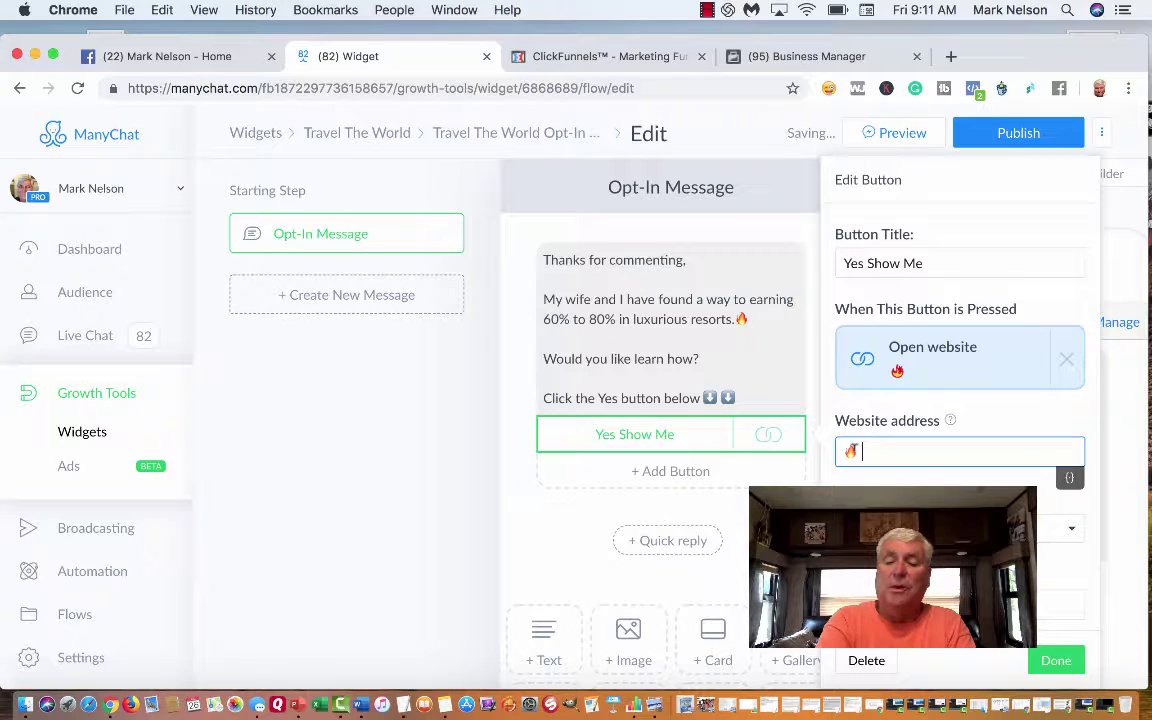
pyautogui.press('BackSpace')
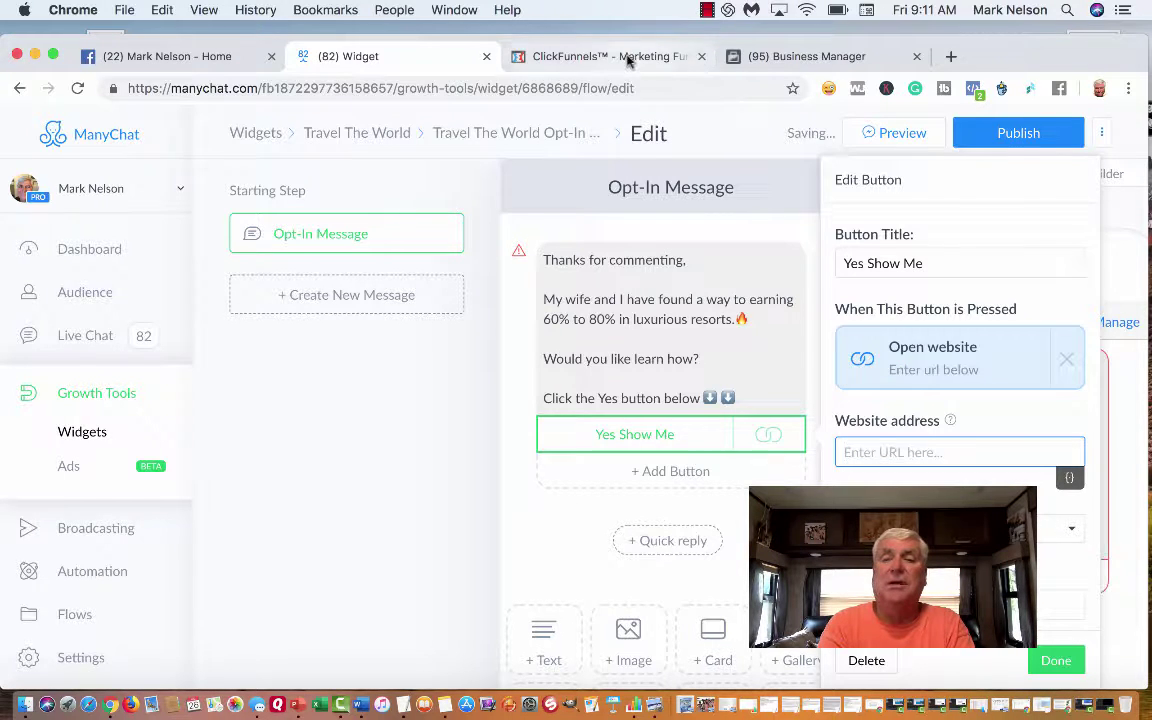
pyautogui.click(628, 58)
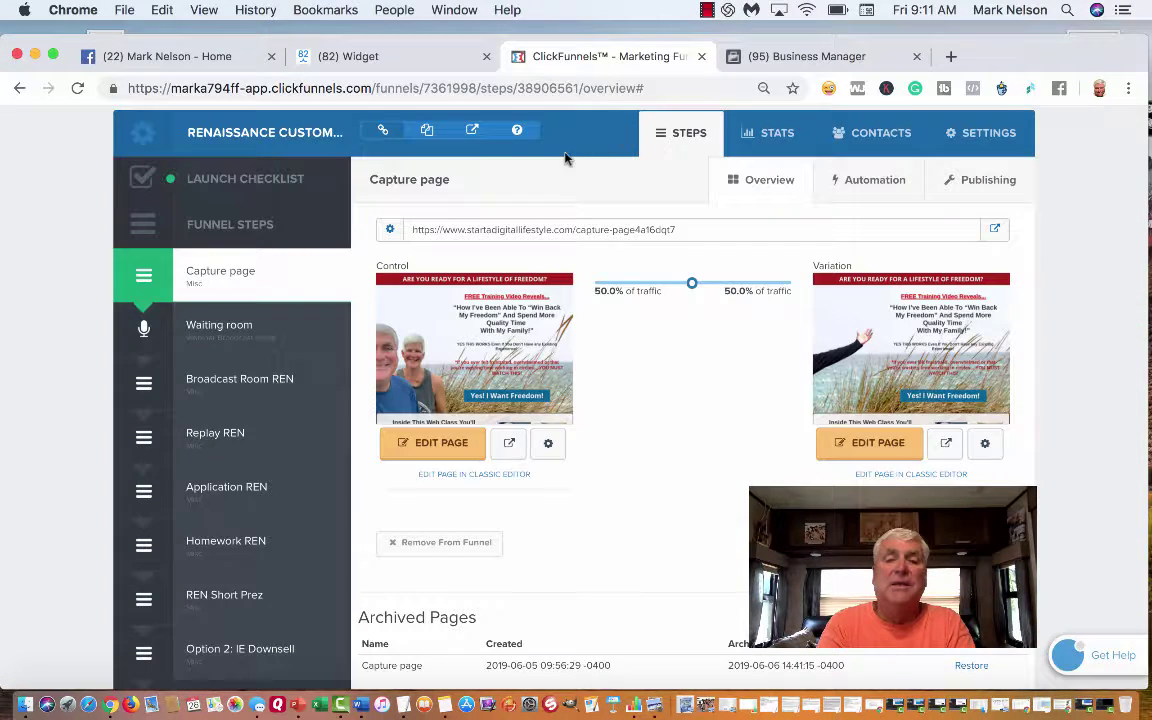
pyautogui.click(429, 132)
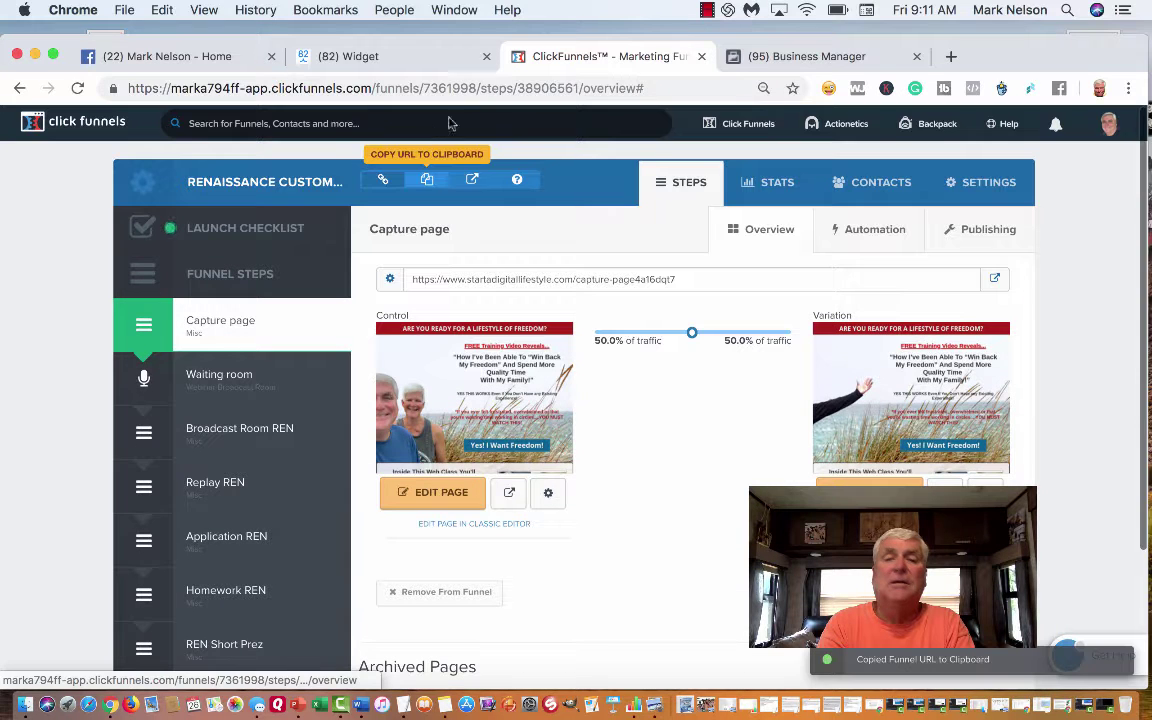
pyautogui.click(411, 63)
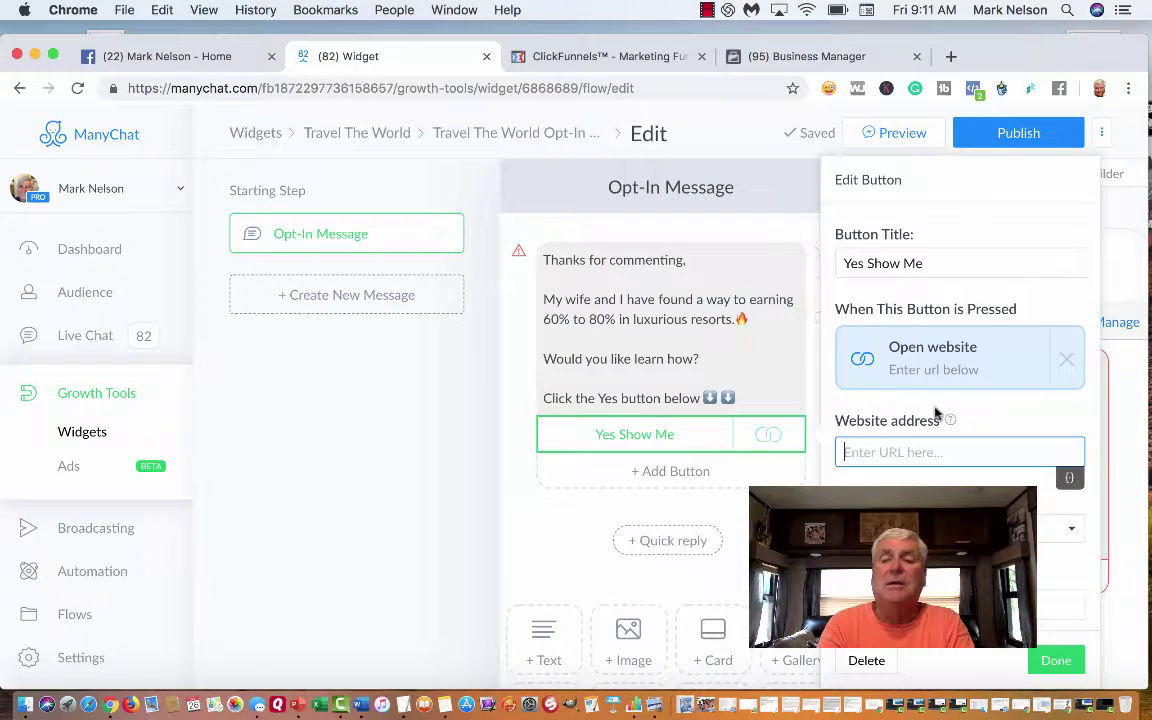
pyautogui.press('super+v')
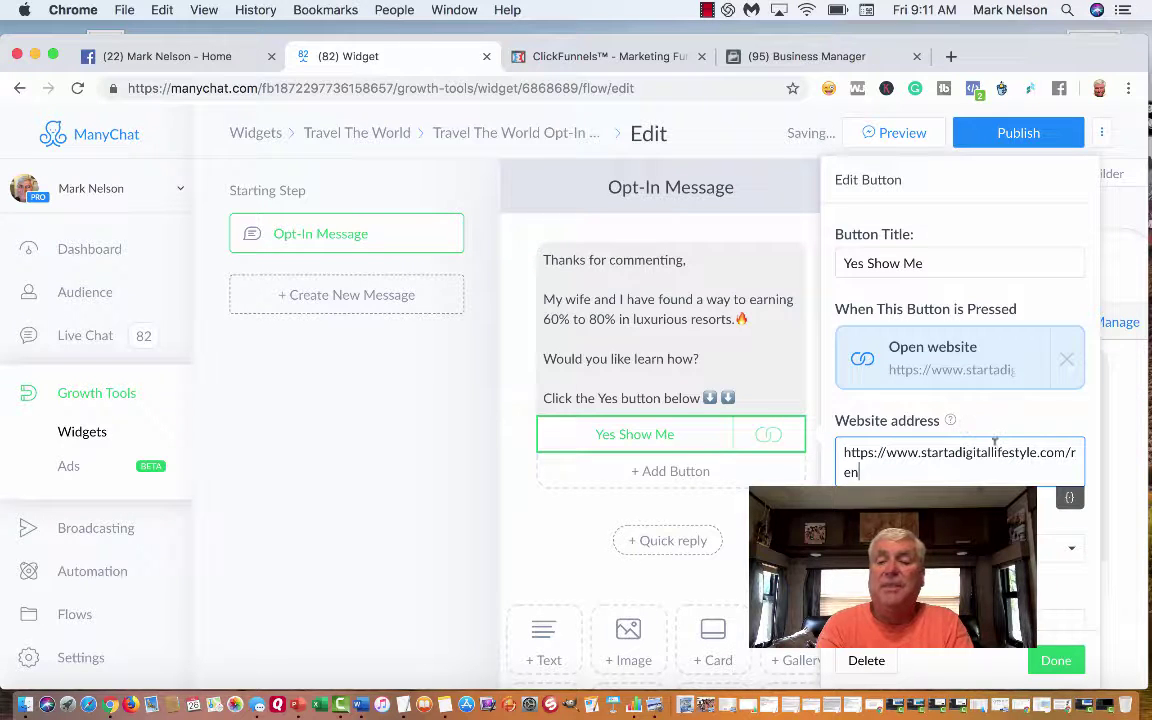
# Finish the first button, then add a second one titled "No not now" to the opt-in message and make it send a message
pyautogui.click(1054, 662)
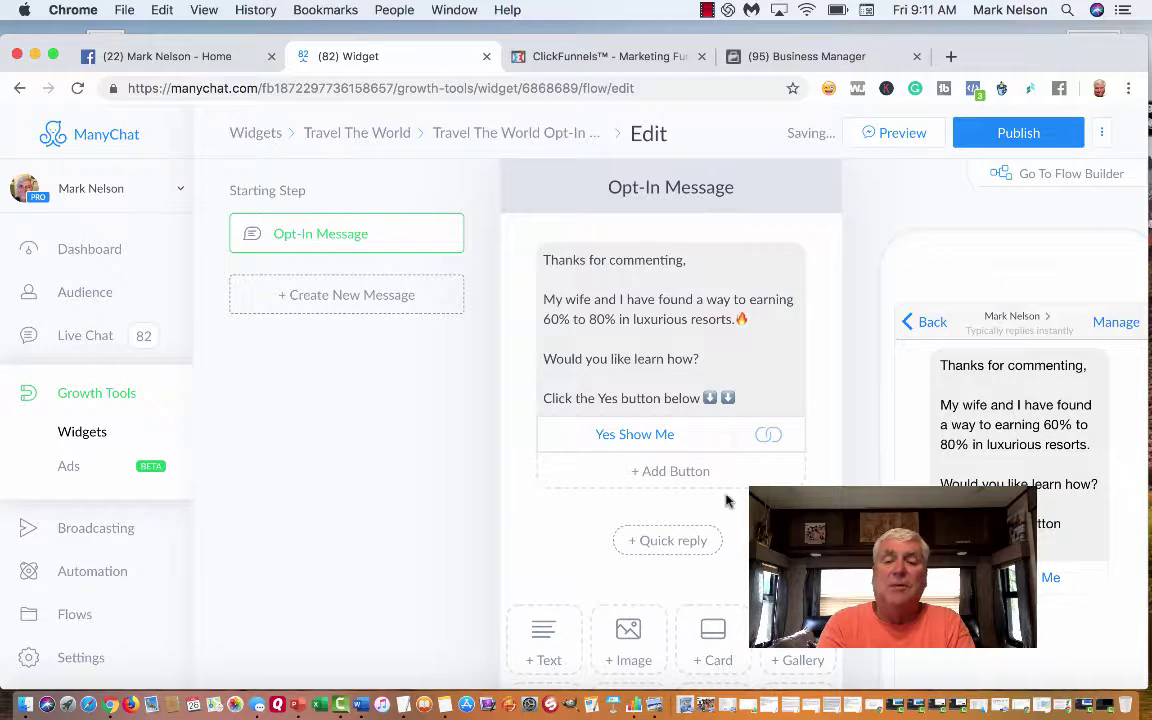
pyautogui.click(672, 472)
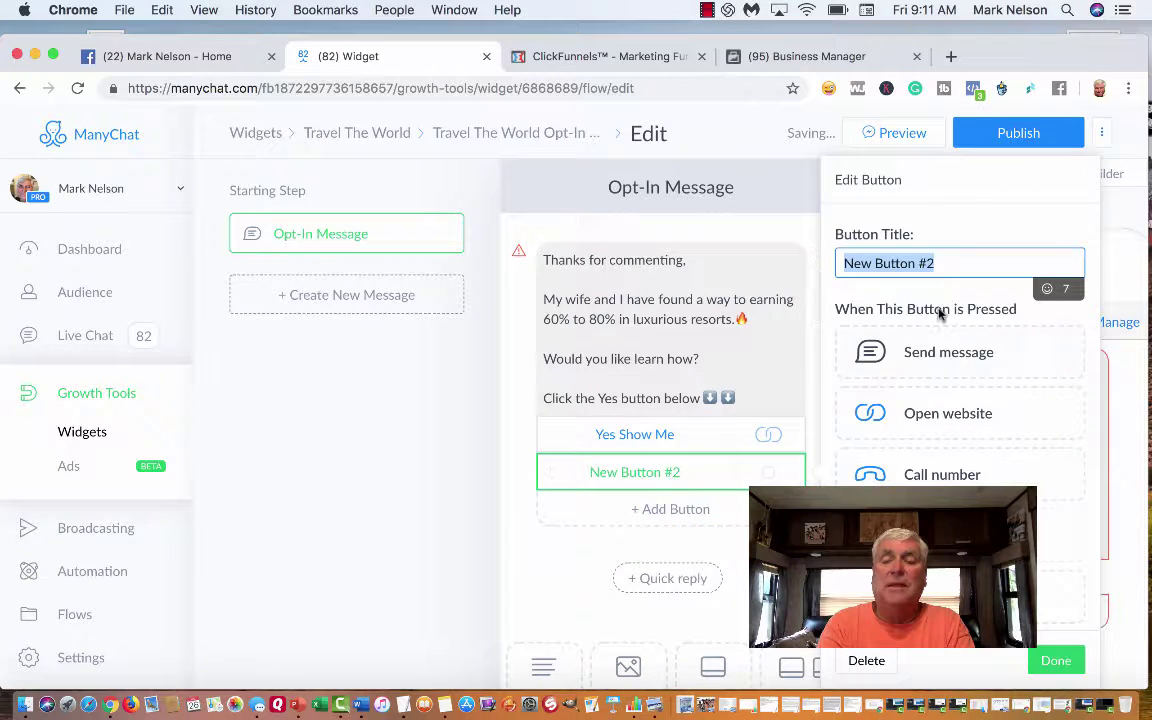
pyautogui.write('No ')
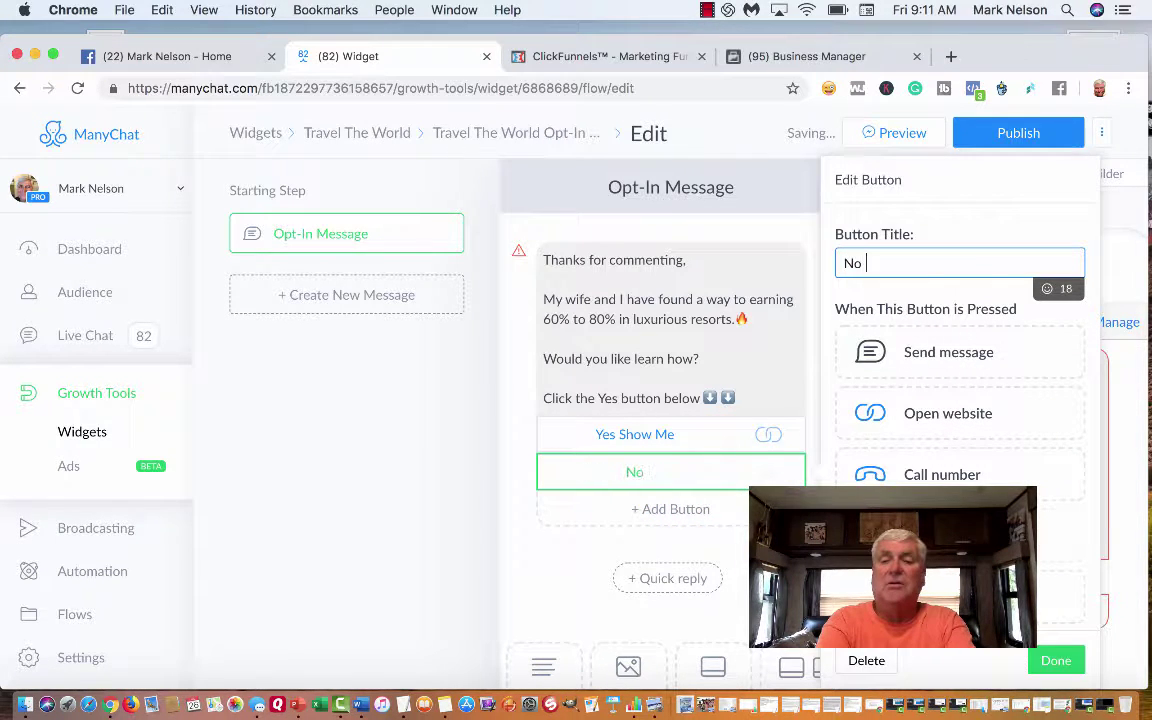
pyautogui.write('not ')
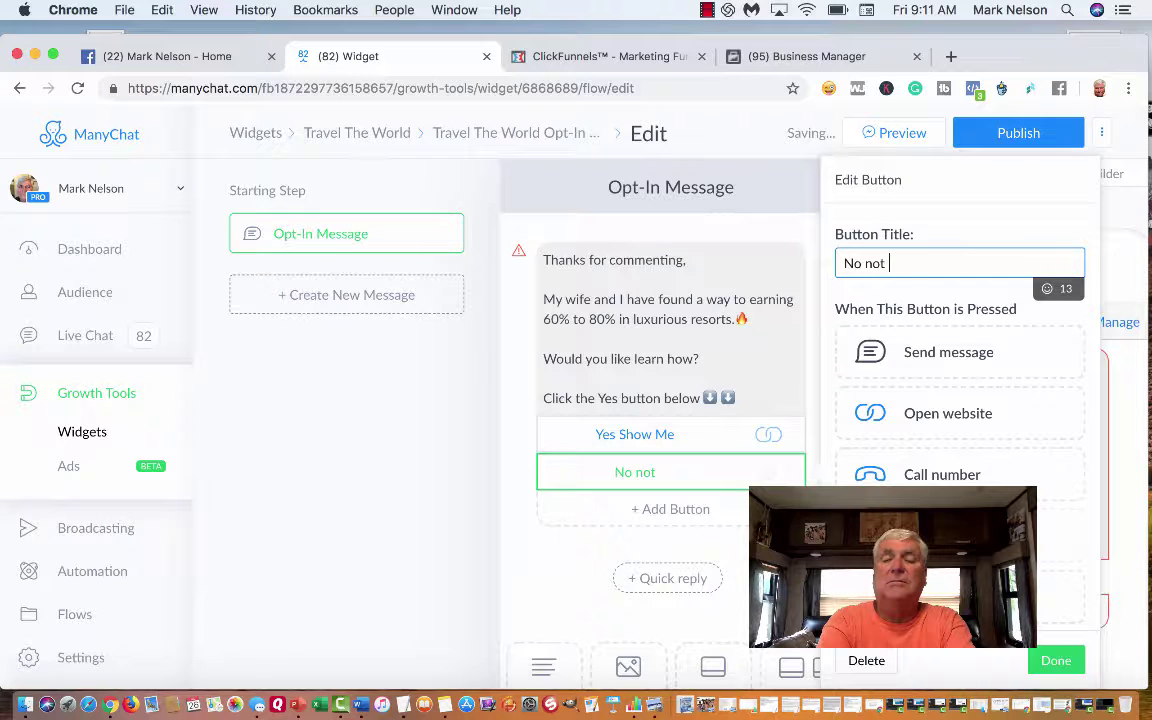
pyautogui.write('now')
pyautogui.click(962, 358)
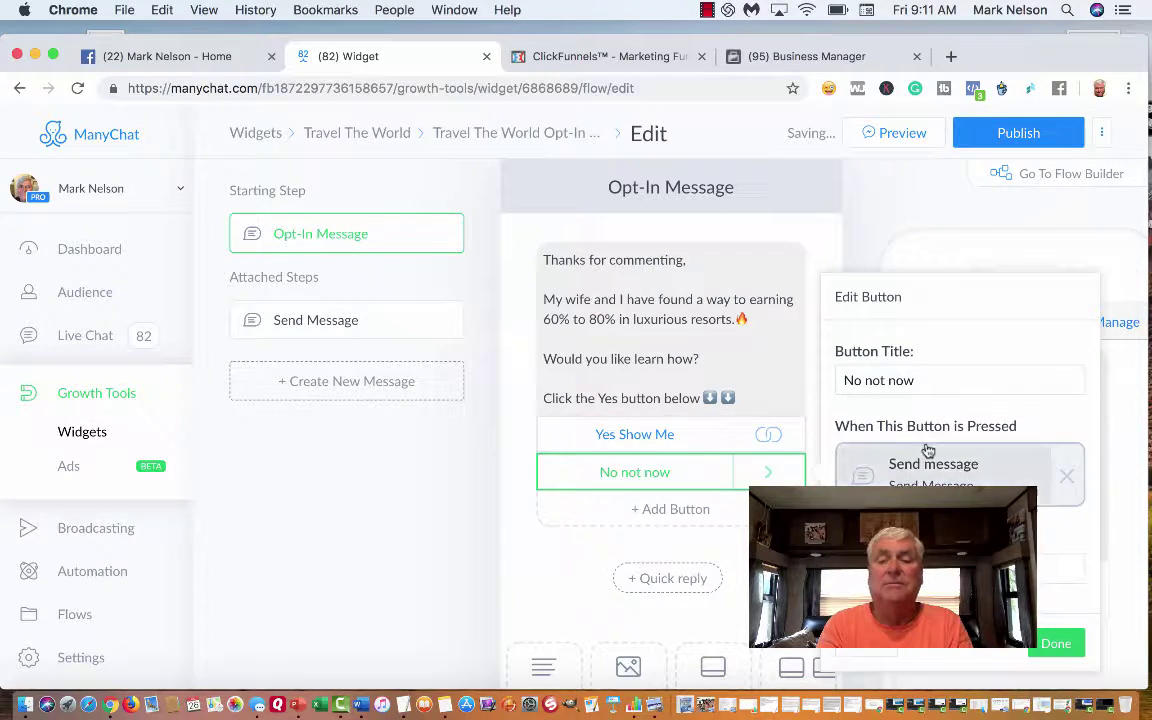
# Write "That's cool. Talk again soon." as the text of the message attached to the "No not now" button
pyautogui.click(921, 474)
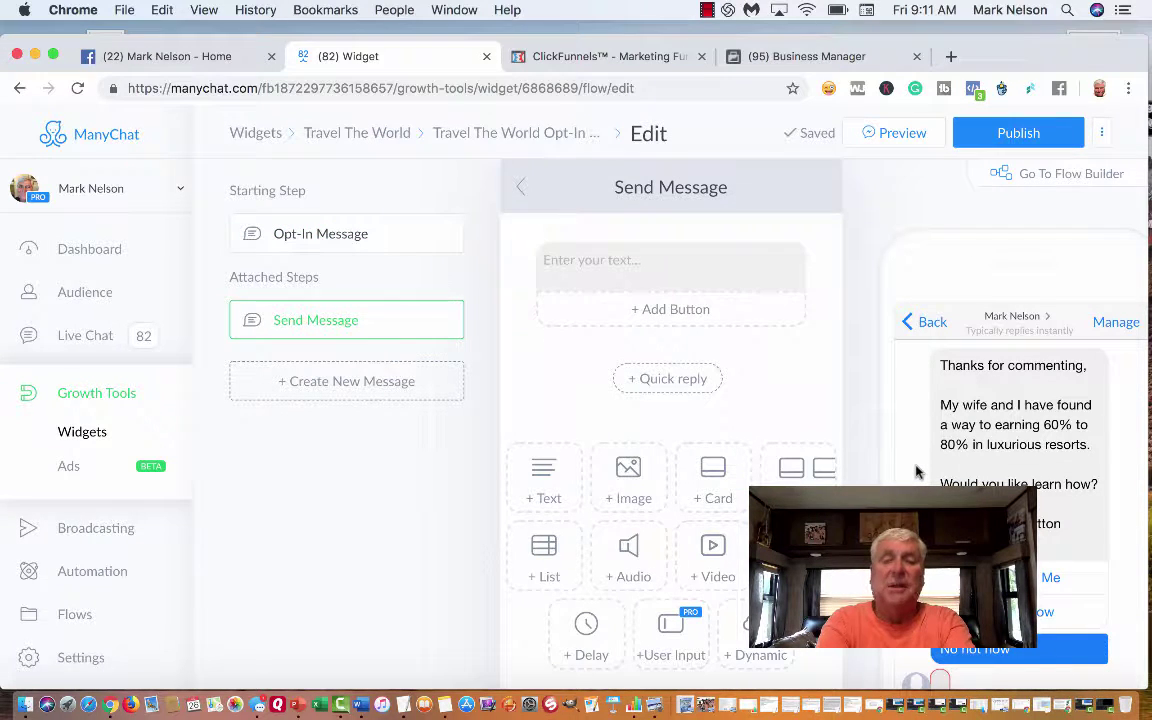
pyautogui.click(577, 258)
pyautogui.write("That's")
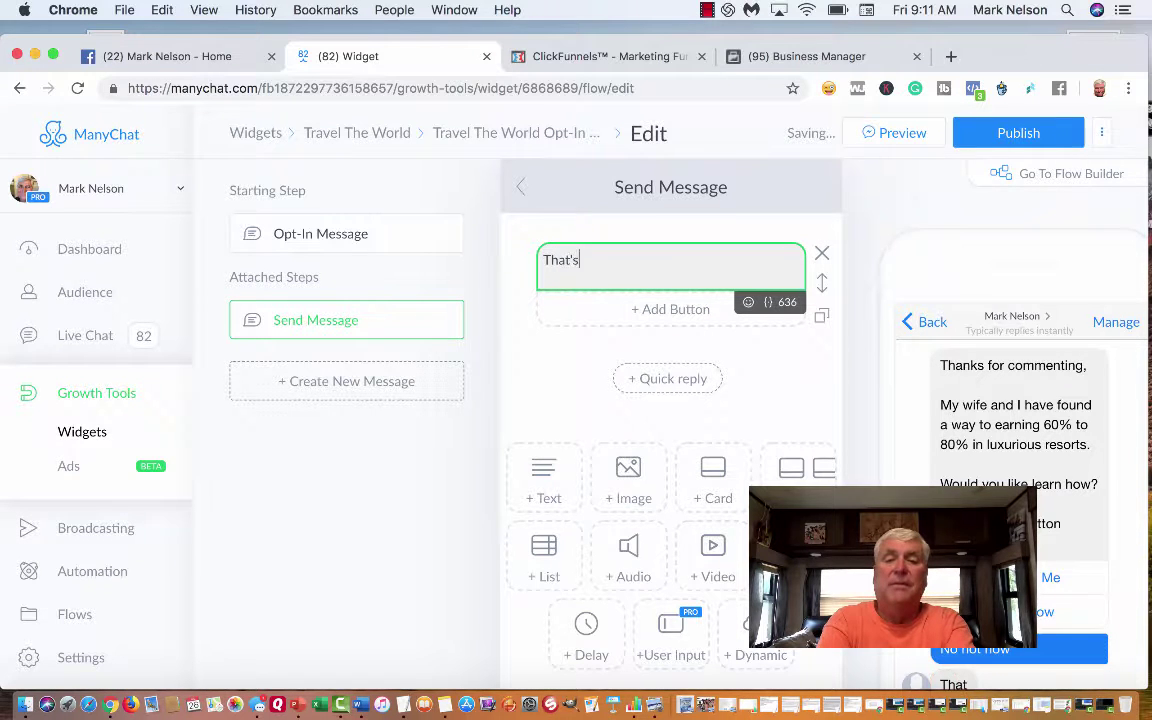
pyautogui.write(' cool. Talk again sonn')
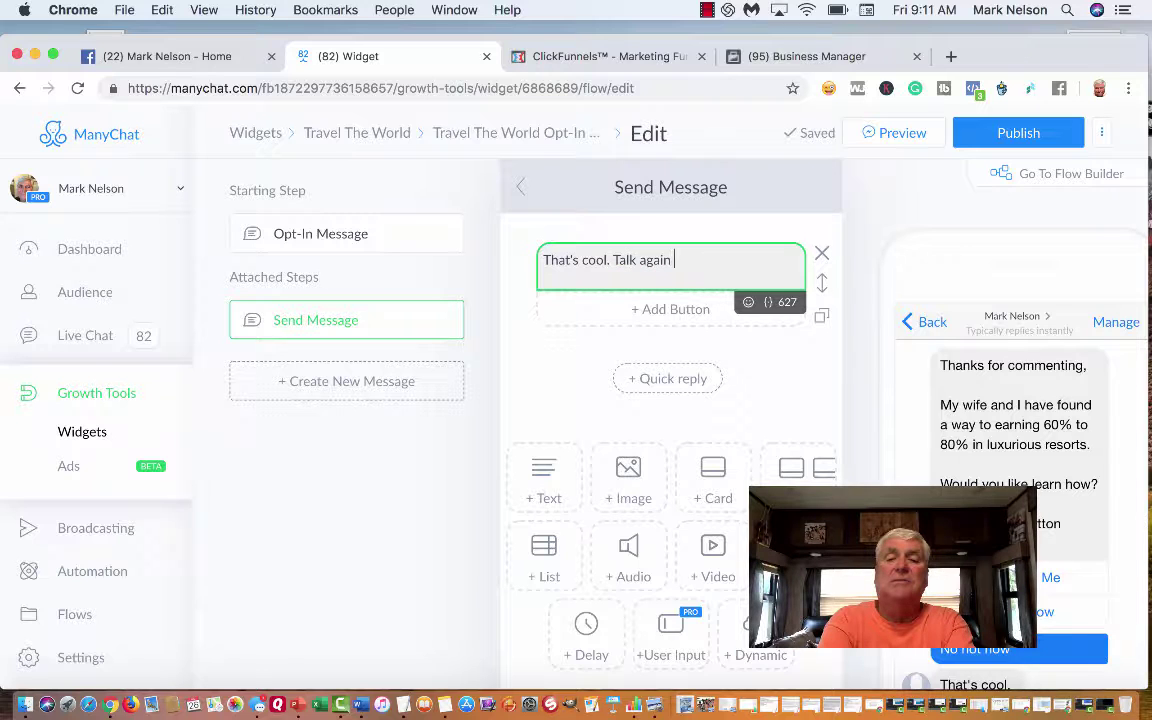
pyautogui.press('BackSpace')
pyautogui.press('BackSpace')
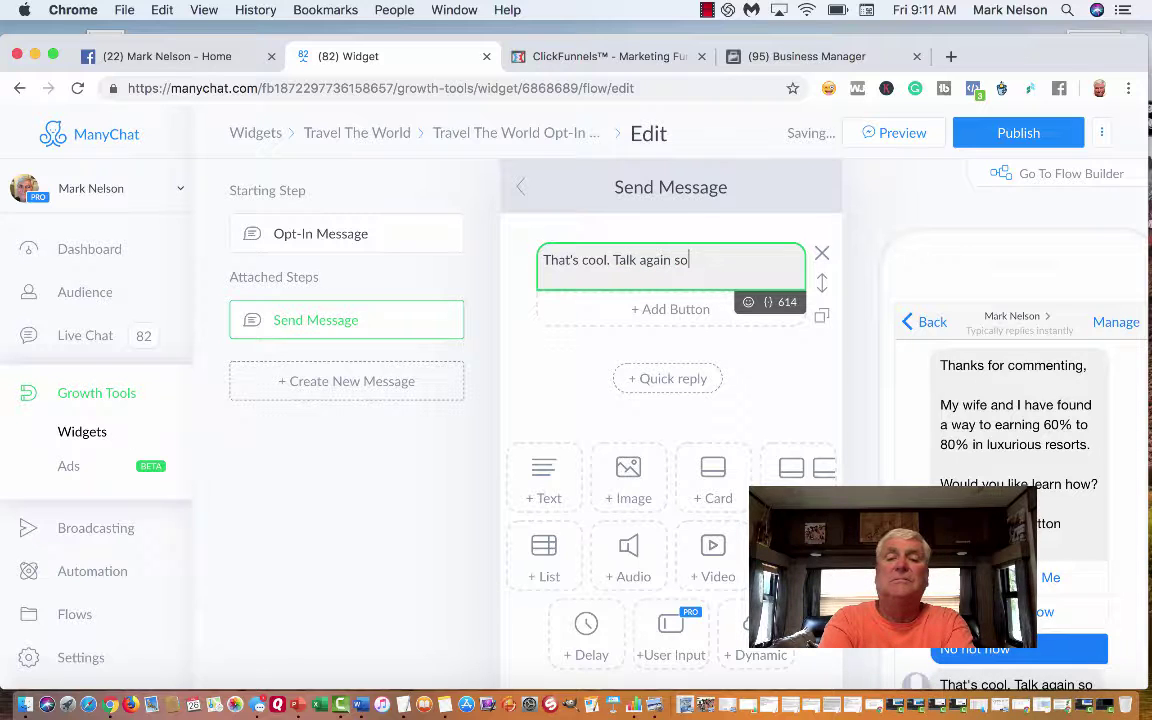
pyautogui.write('on.')
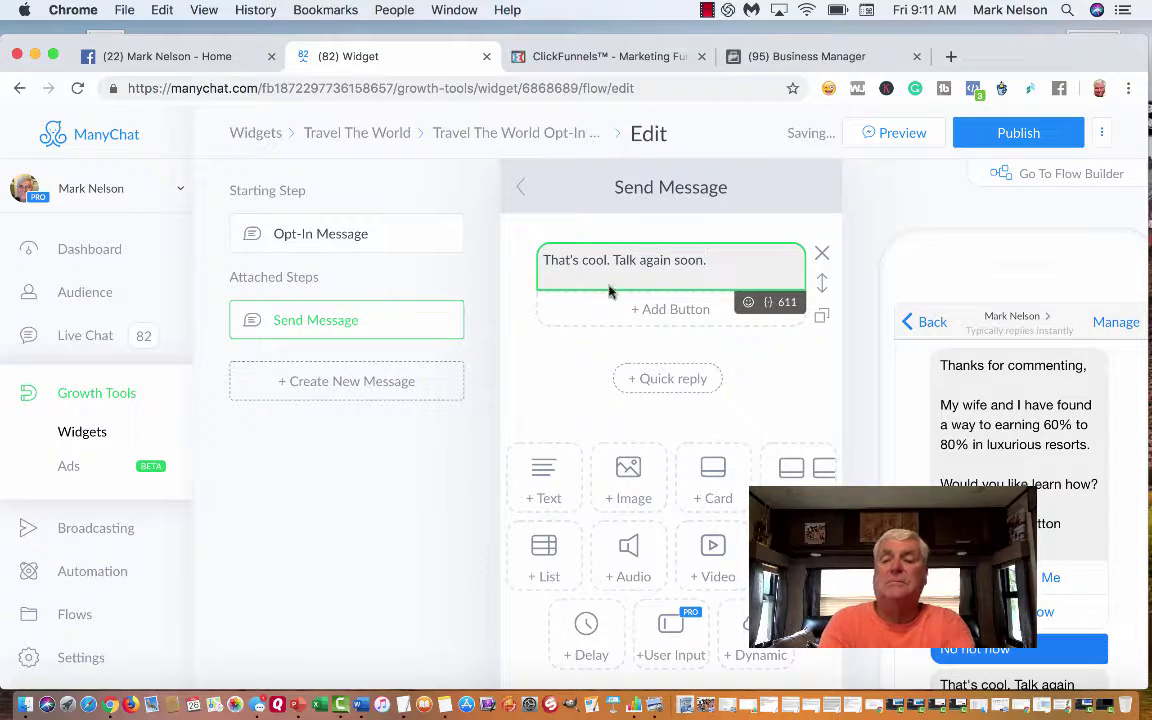
# Publish the opt-in message content and switch the Travel The World growth tool from draft to active
pyautogui.scroll(-2, 548, 384)
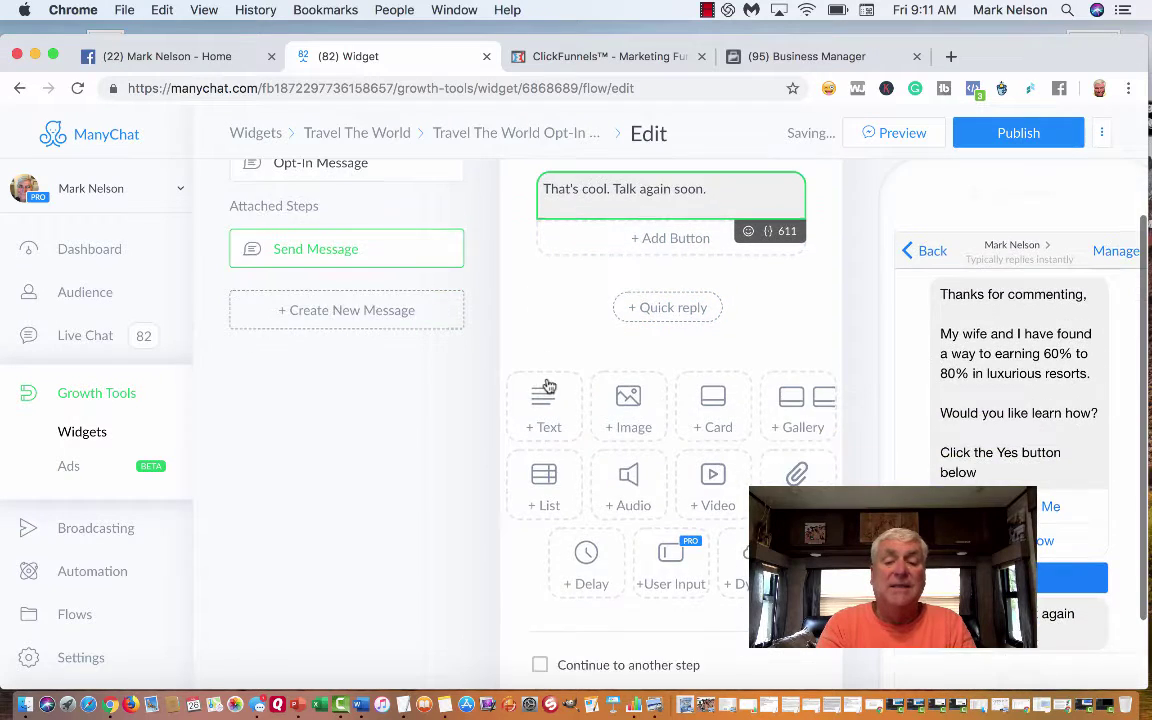
pyautogui.scroll(2, 548, 384)
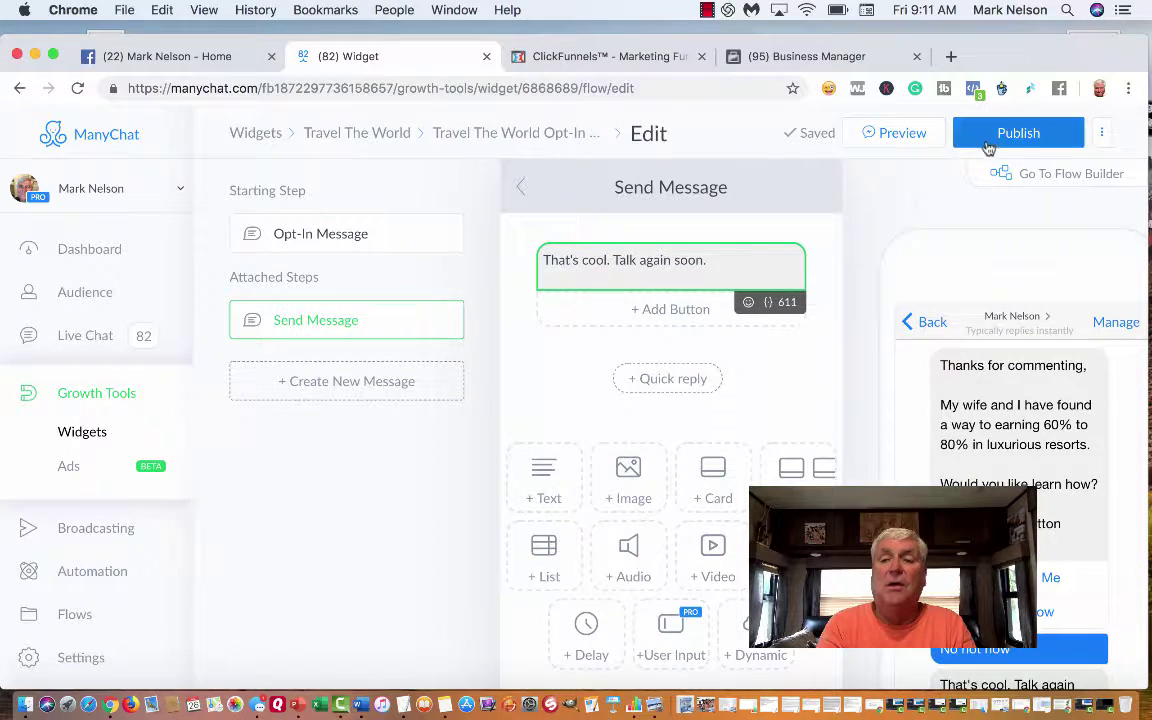
pyautogui.click(988, 145)
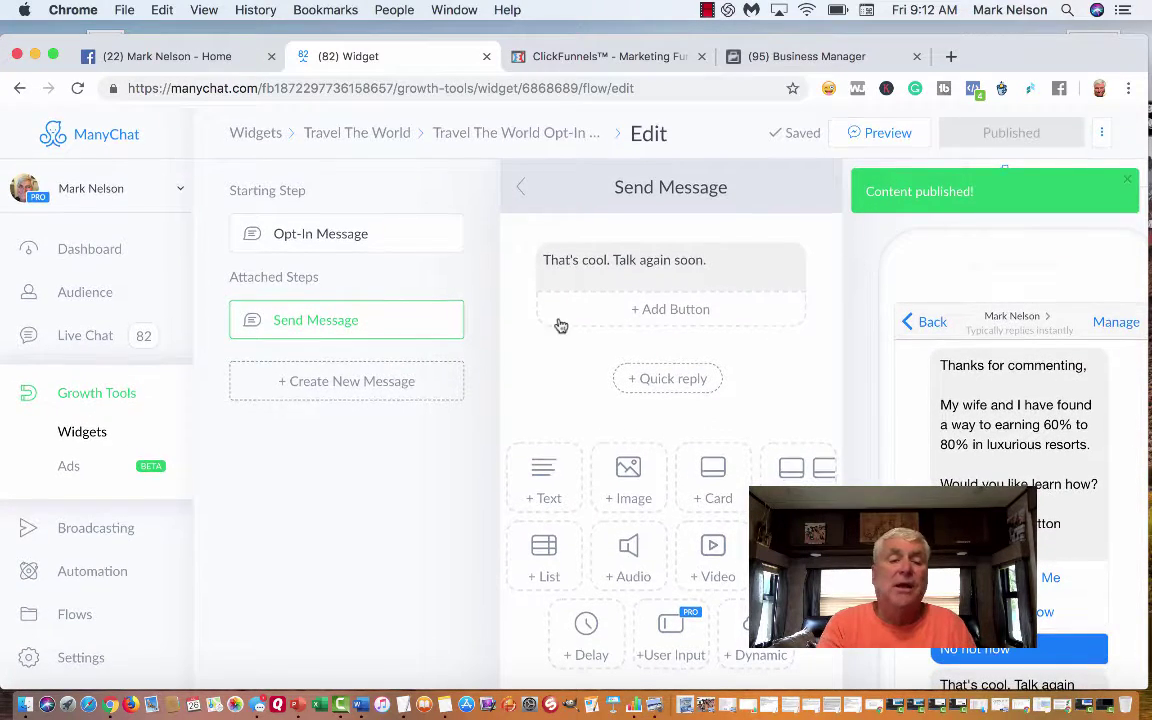
pyautogui.click(71, 400)
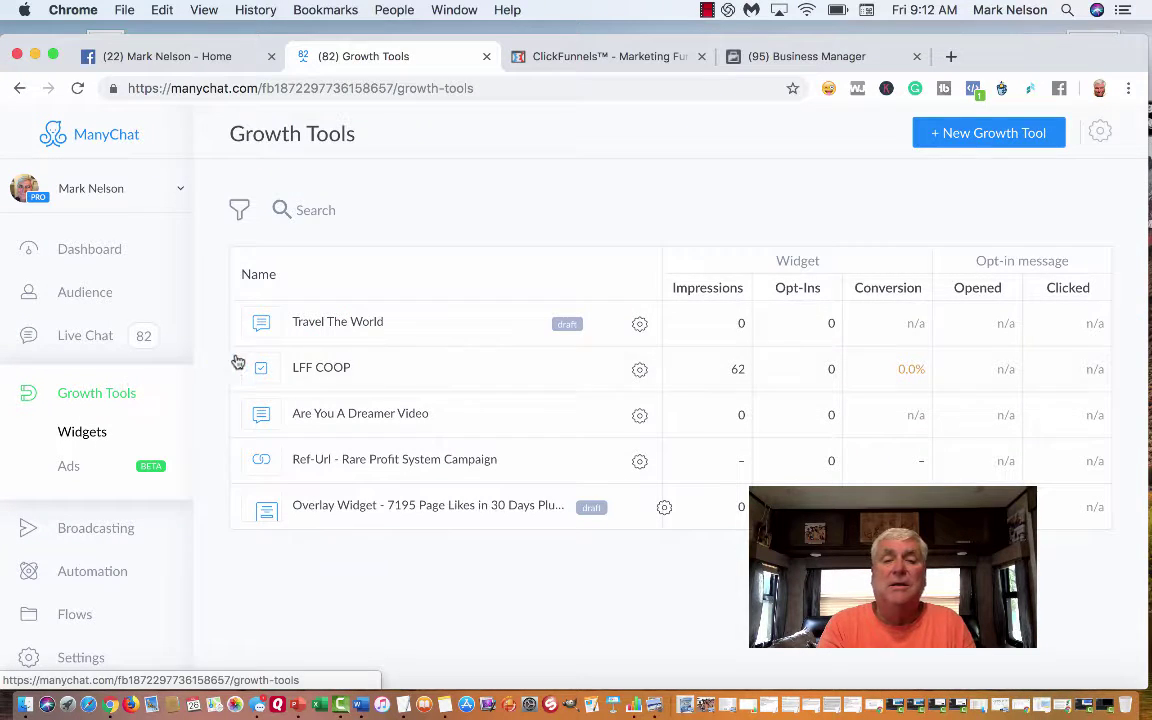
pyautogui.click(326, 324)
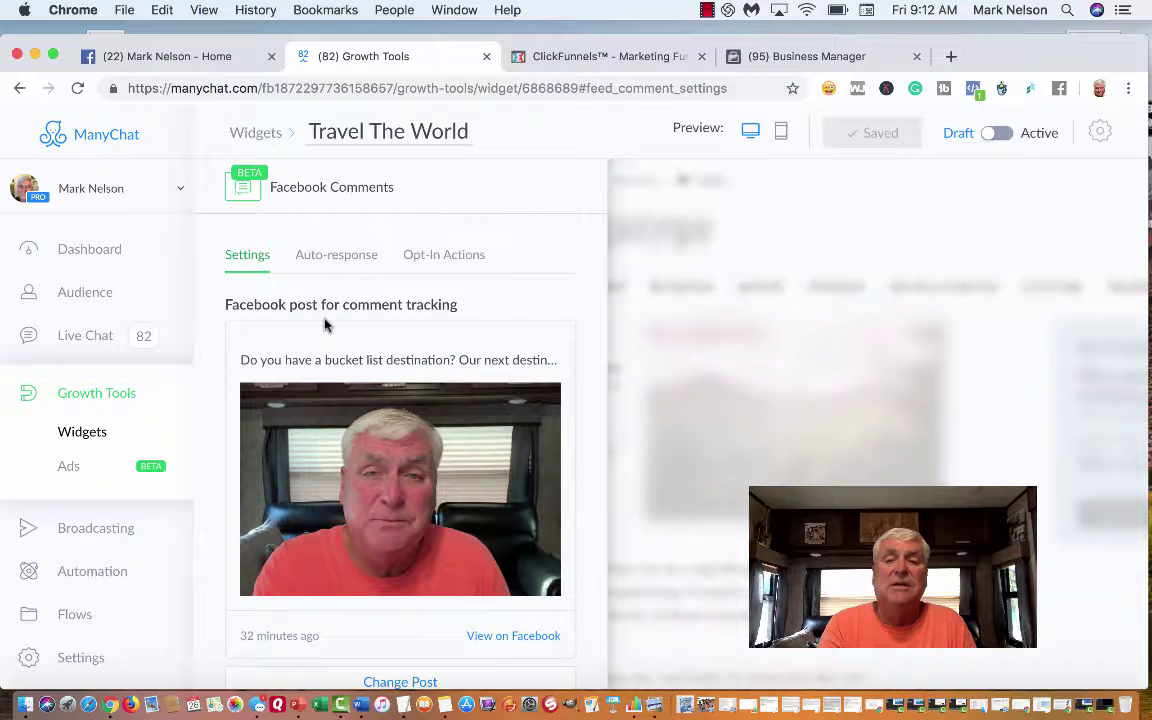
pyautogui.click(1010, 136)
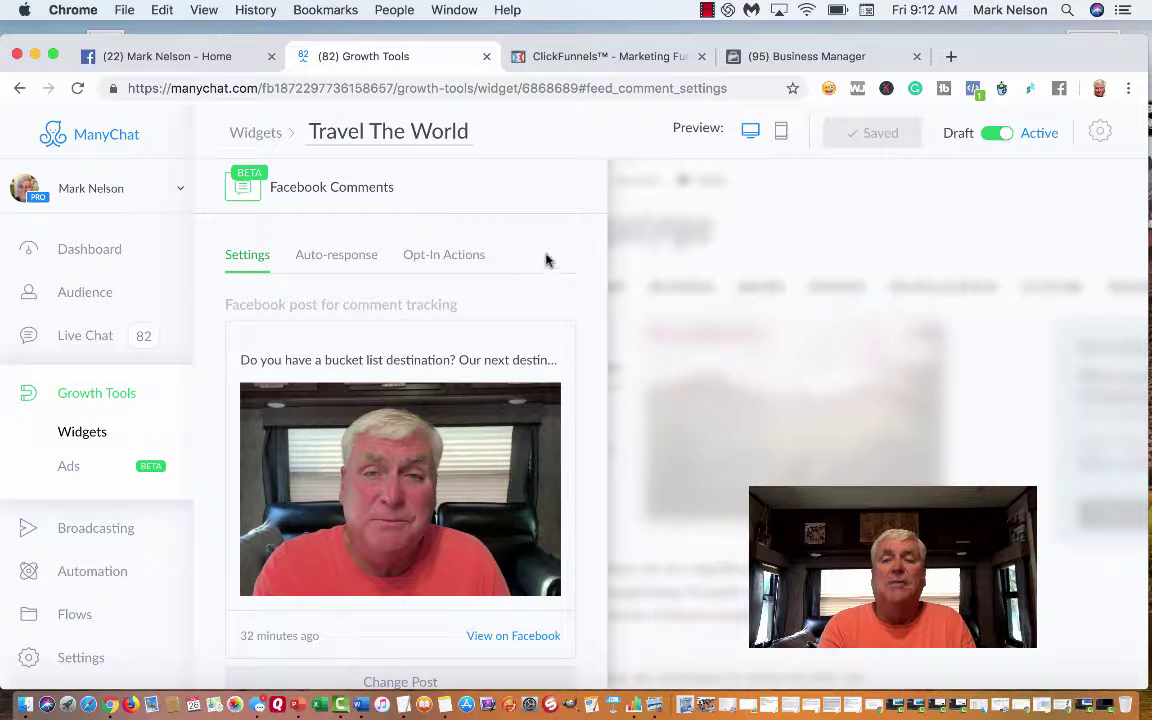
# Switch to Facebook Business Manager and open the Nelson Enterprises Marketing Campaign 1 ad account
pyautogui.click(806, 57)
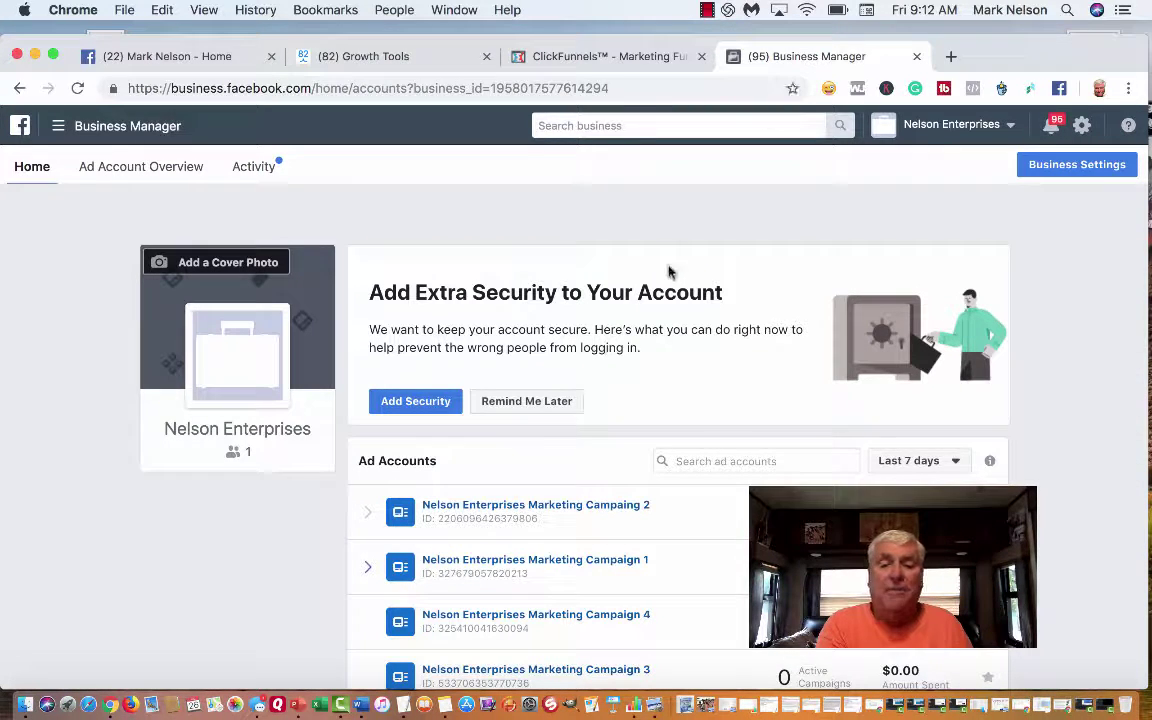
pyautogui.scroll(-2, 510, 553)
pyautogui.scroll(-1, 510, 553)
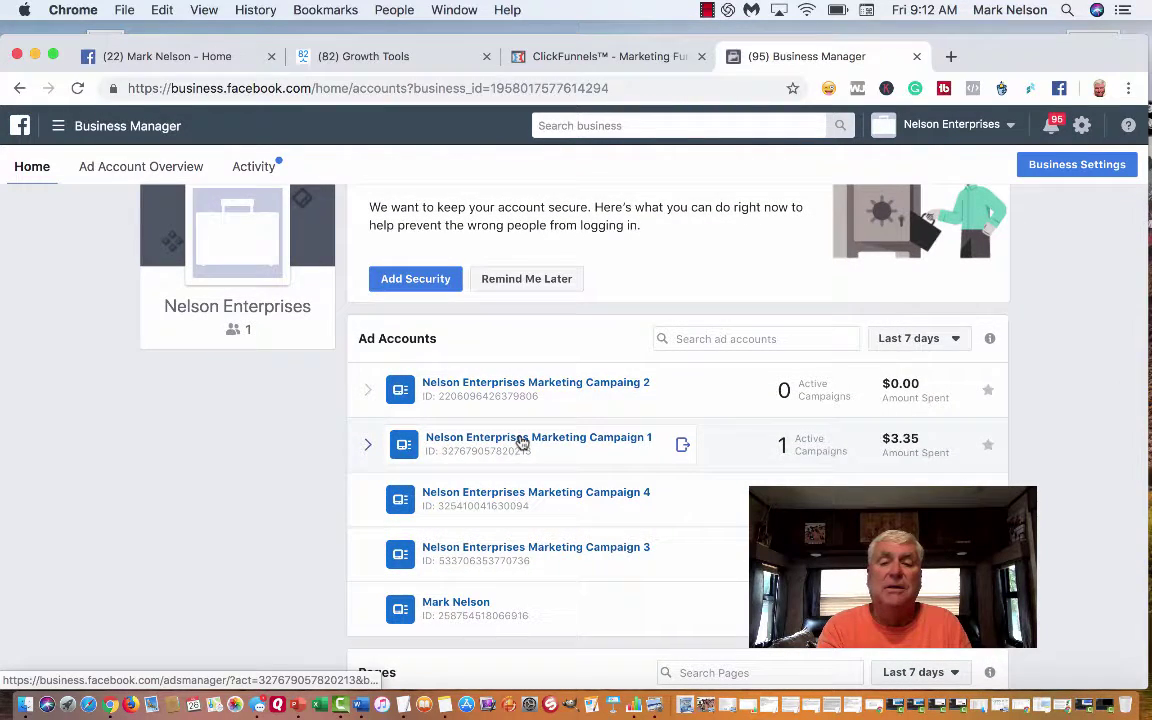
pyautogui.click(520, 443)
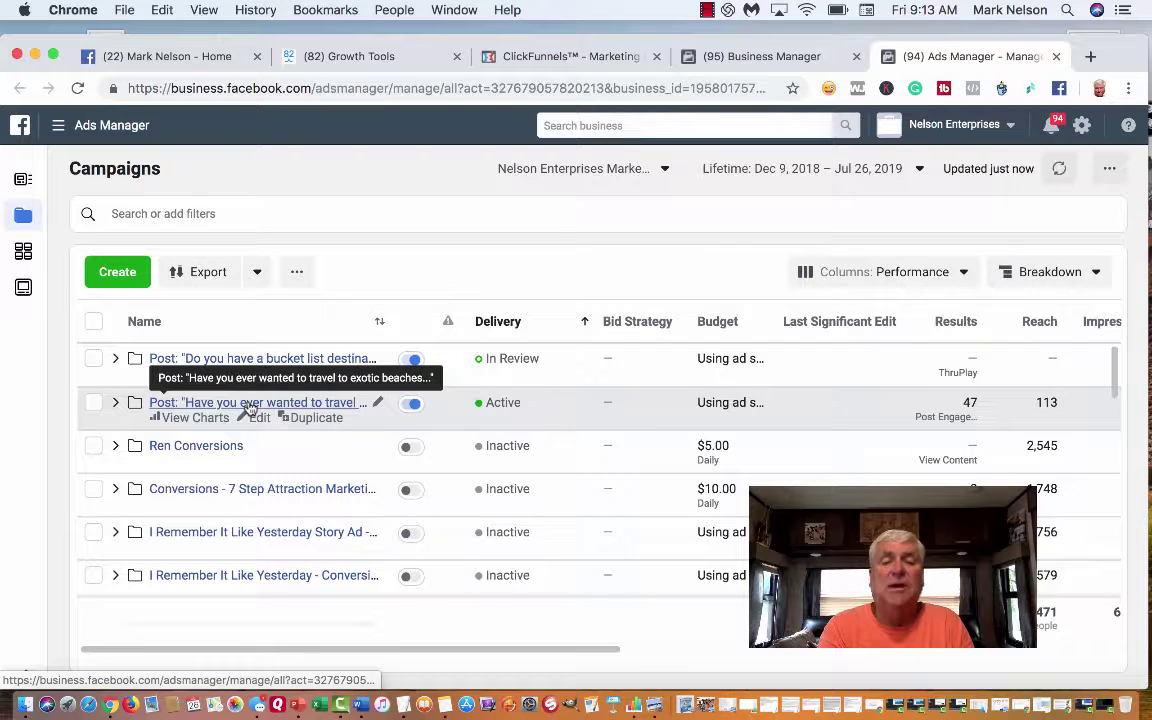
# Preview the ad in the "Have you ever wanted to travel to exotic beaches" campaign and open its Facebook post with comments
pyautogui.click(252, 404)
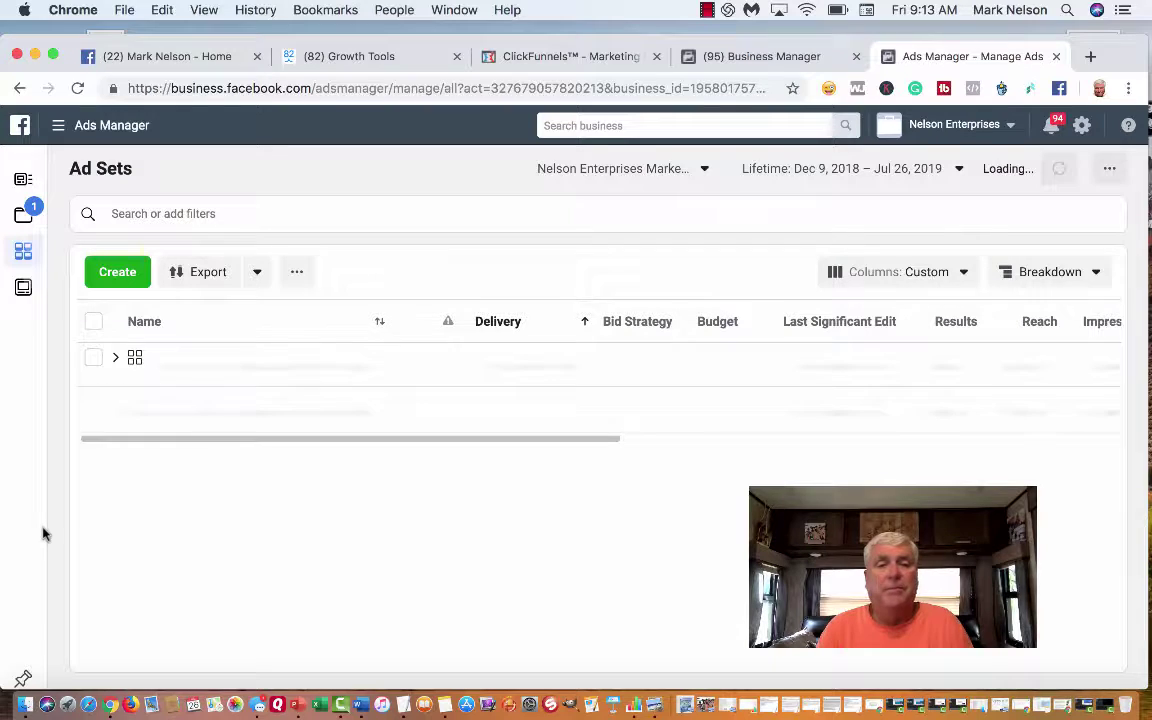
pyautogui.moveTo(42, 534)
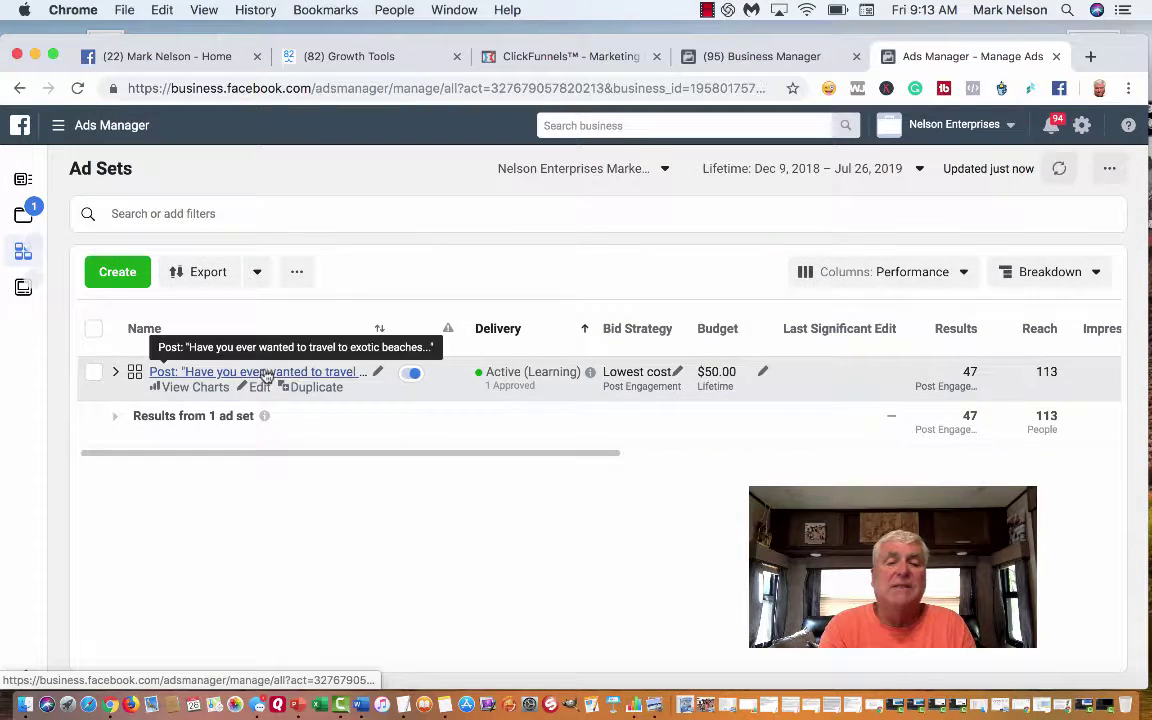
pyautogui.click(267, 374)
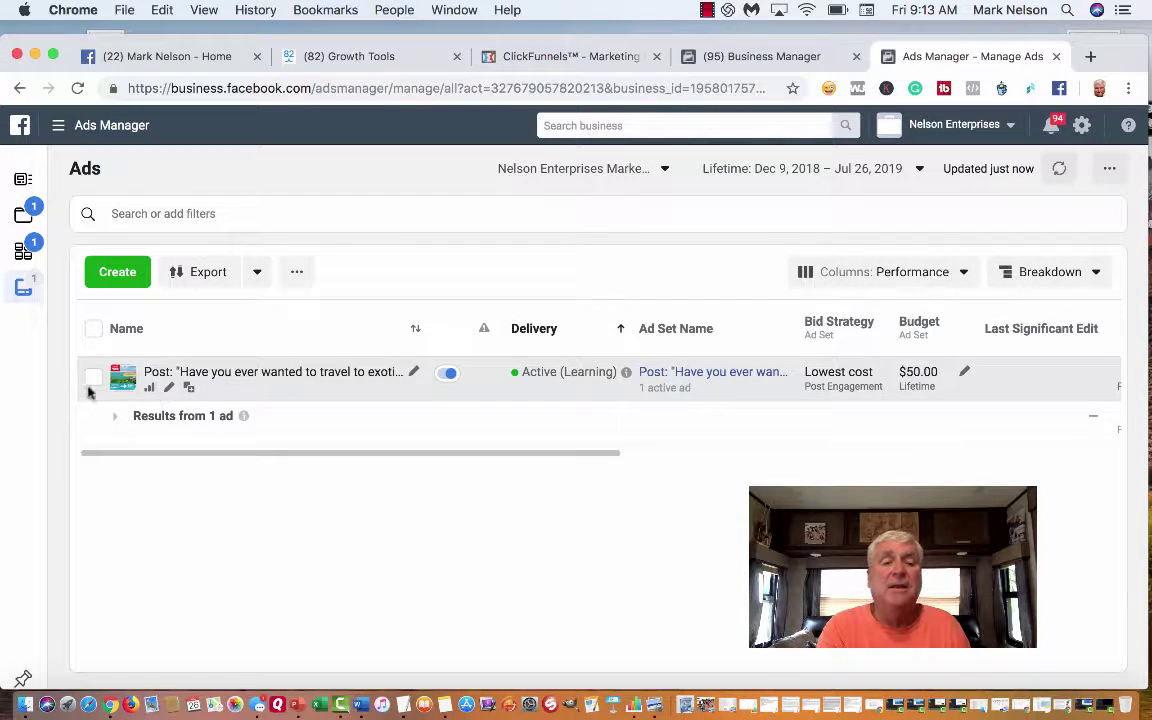
pyautogui.click(92, 381)
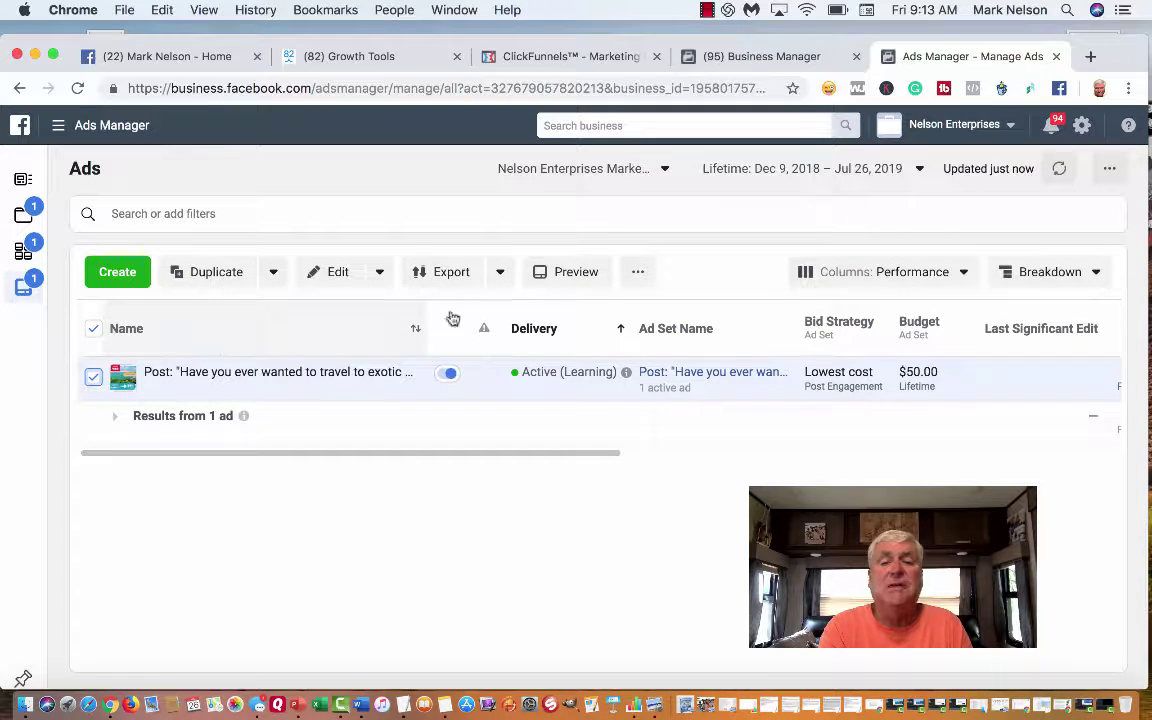
pyautogui.click(571, 274)
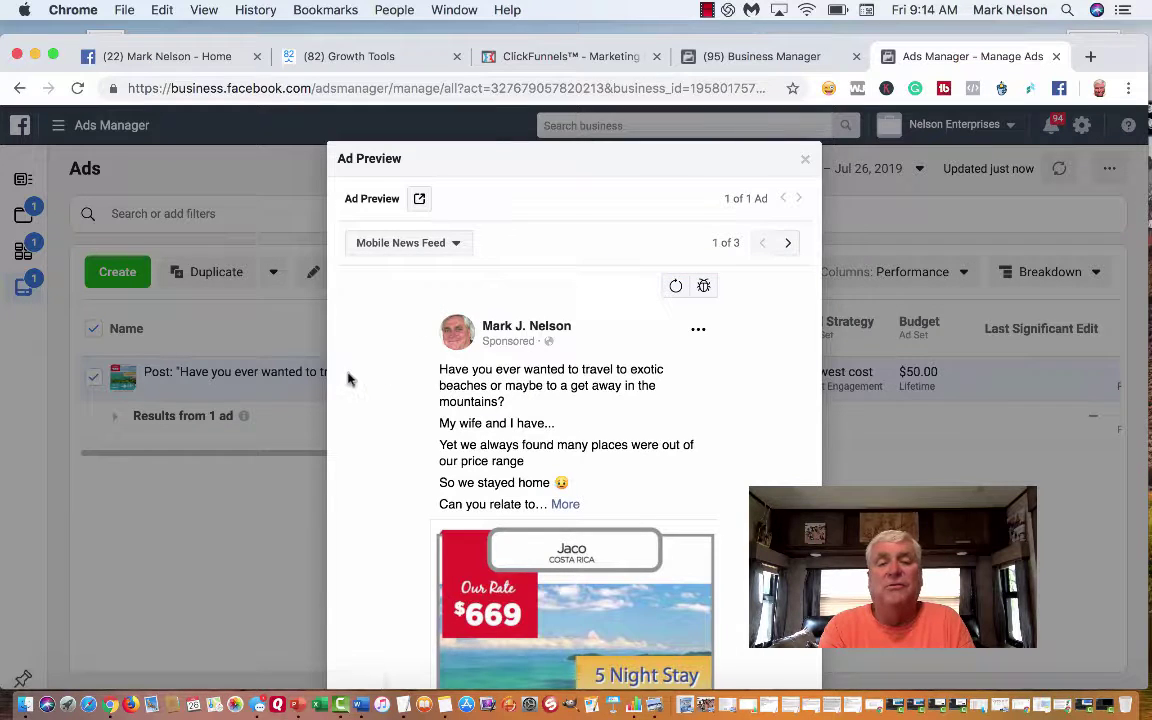
pyautogui.click(420, 201)
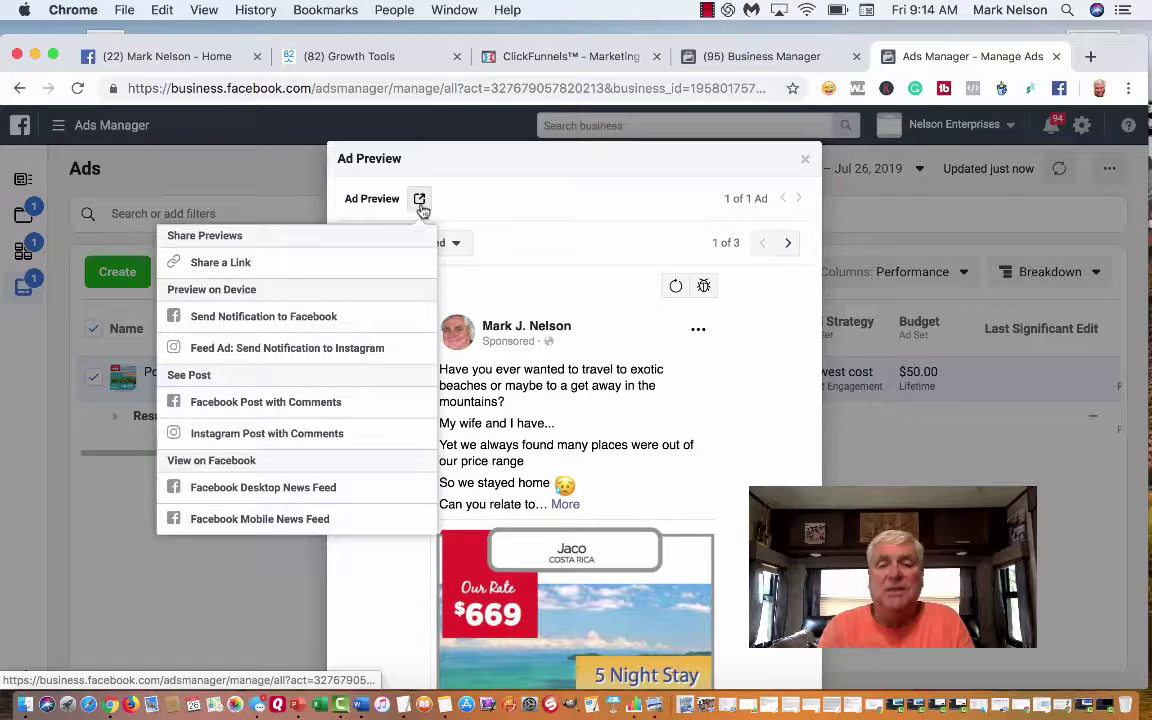
pyautogui.click(293, 403)
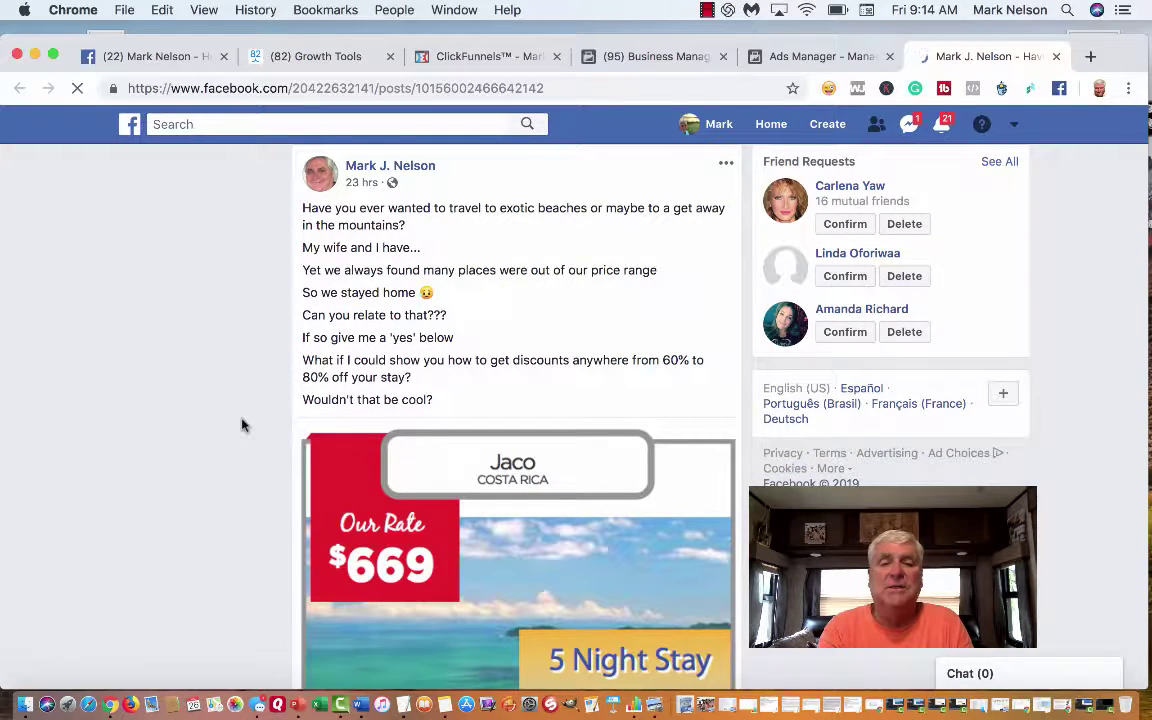
# Examine the boosted Jaco travel post's reach, boost results and comments, including the engagement breakdown in its post details
pyautogui.scroll(-8, 241, 425)
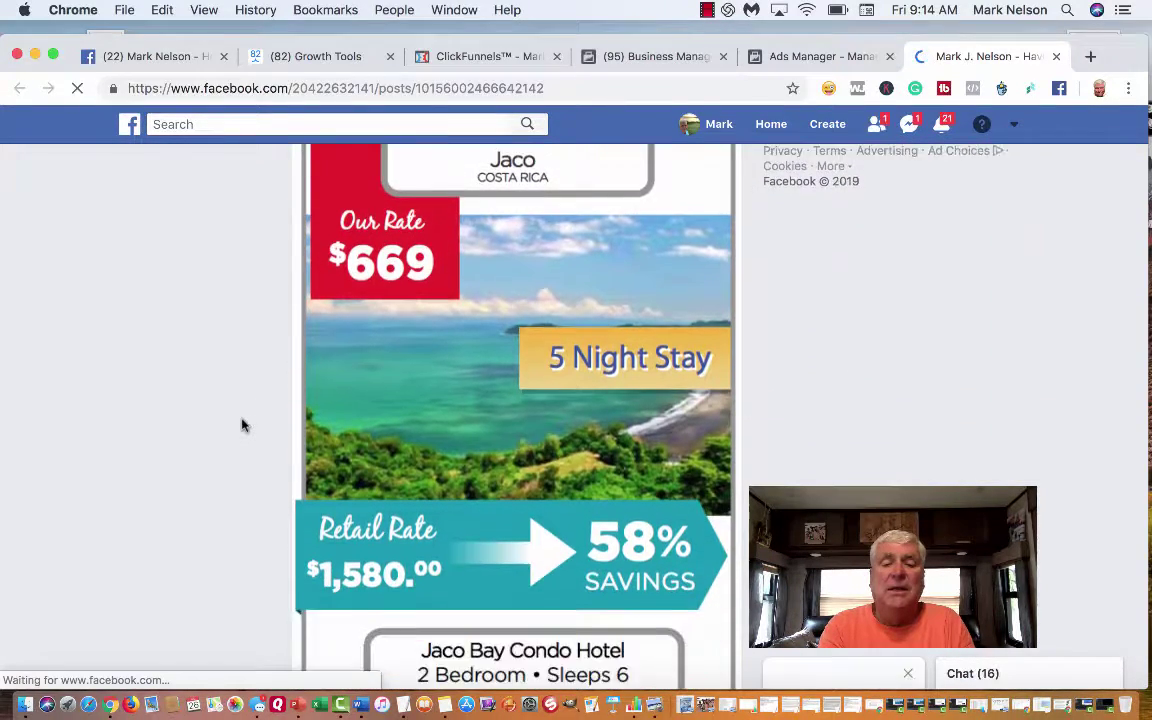
pyautogui.scroll(-4, 241, 425)
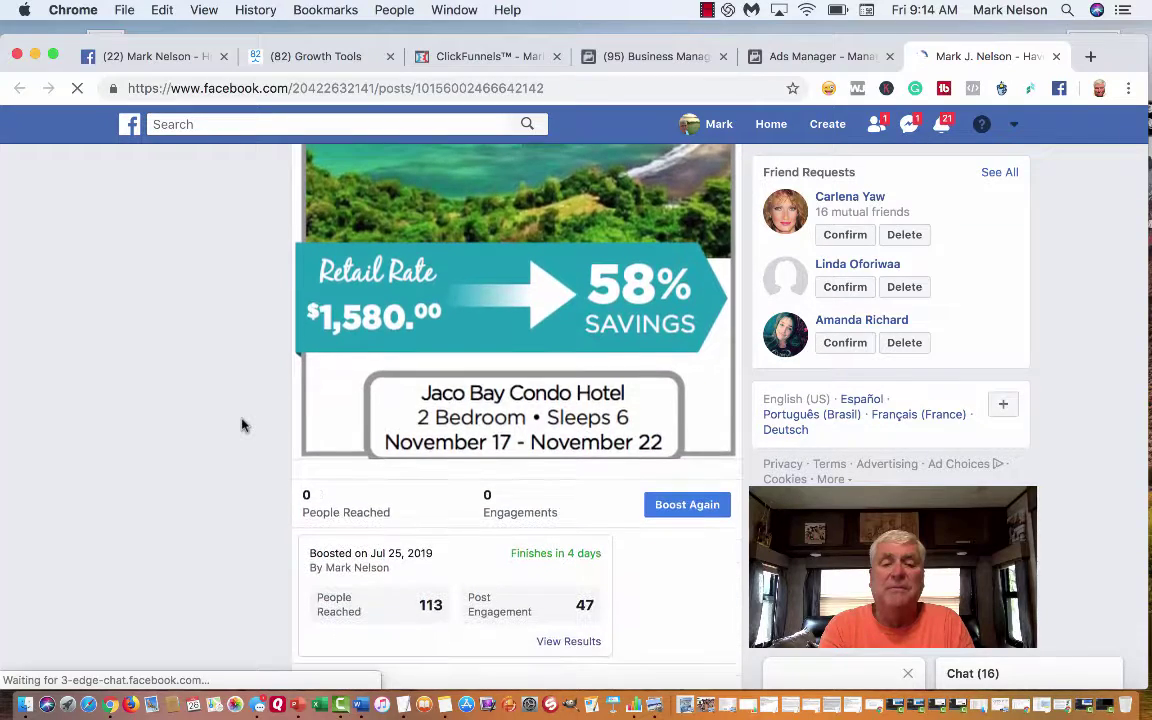
pyautogui.scroll(-3, 241, 425)
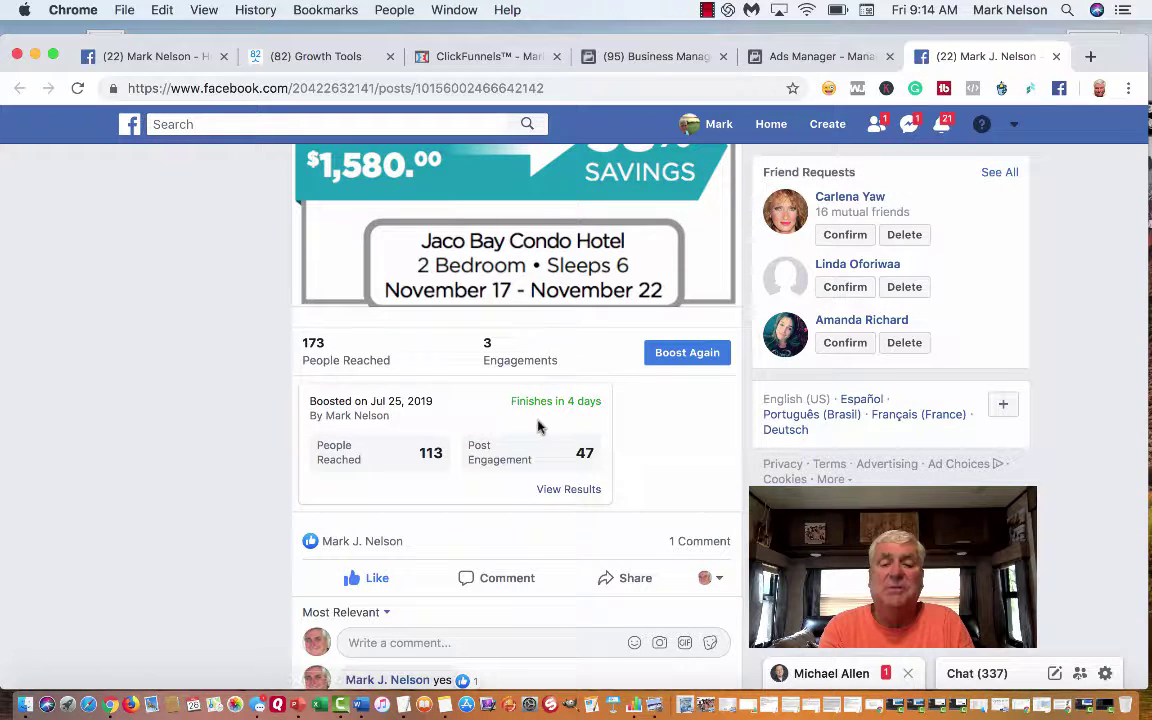
pyautogui.scroll(-2, 540, 427)
pyautogui.scroll(3, 540, 427)
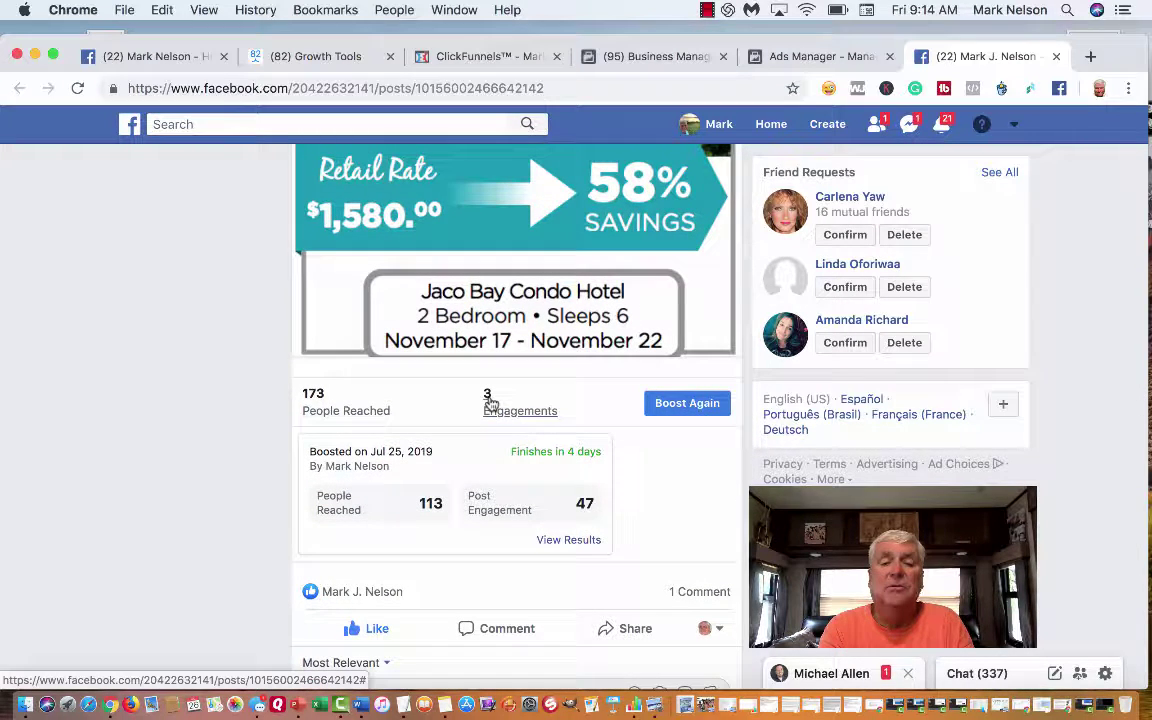
pyautogui.click(491, 403)
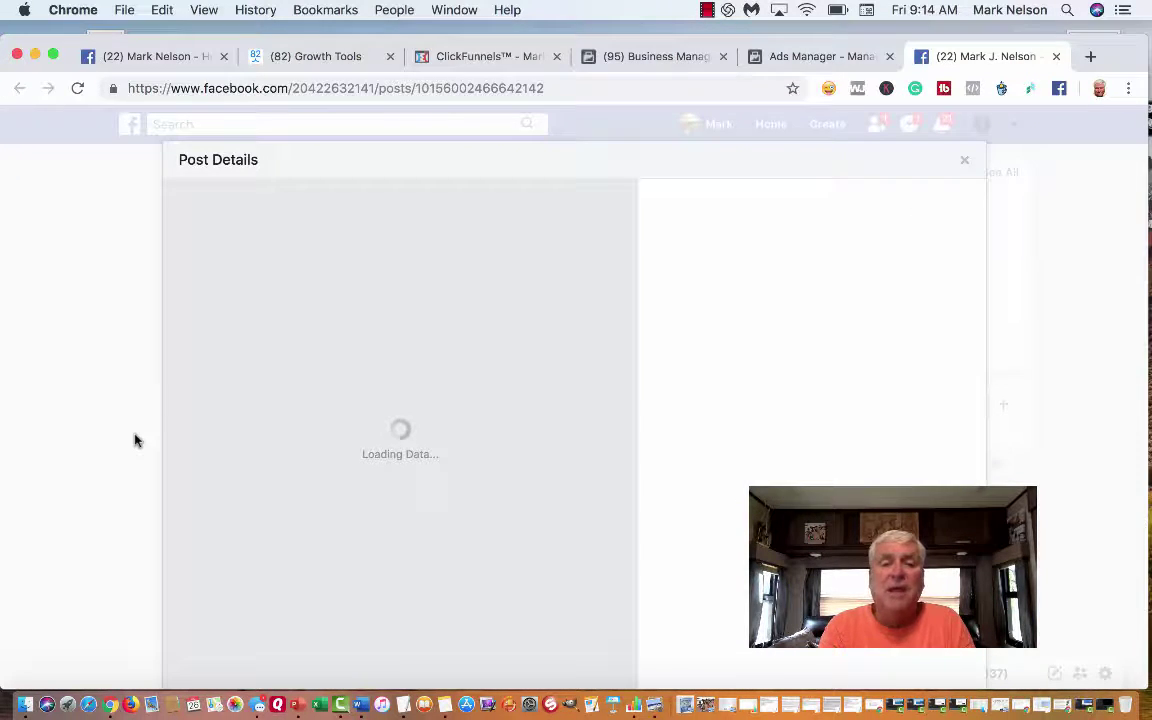
pyautogui.scroll(-2, 137, 440)
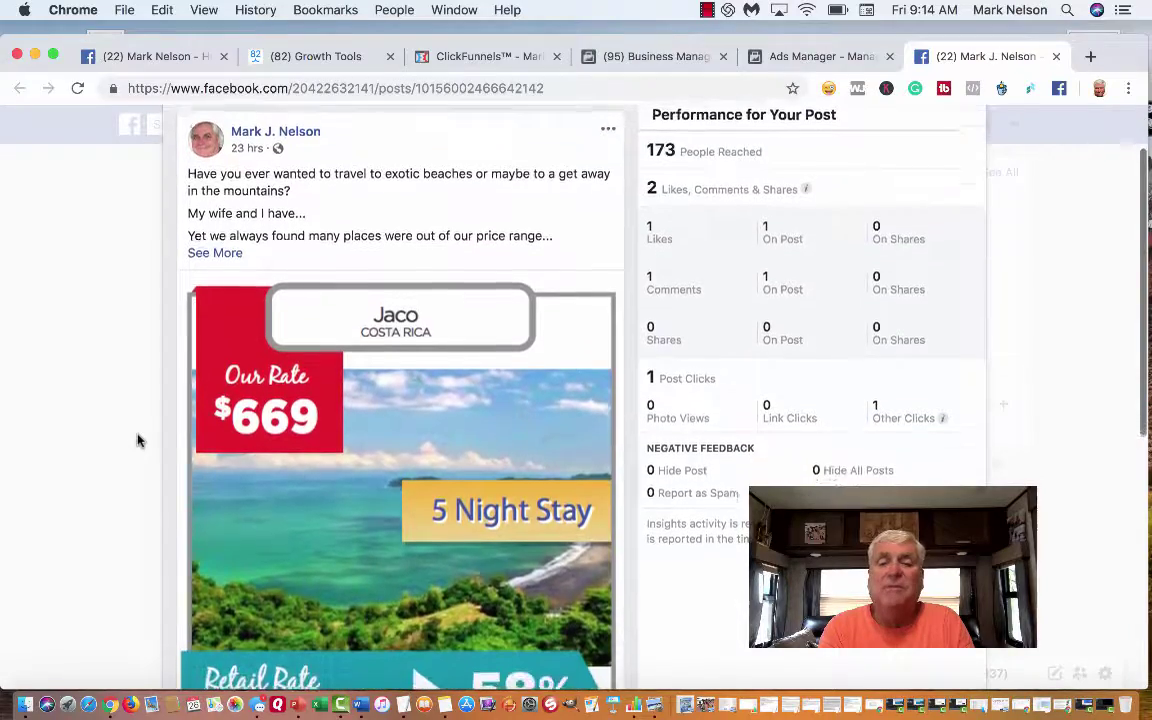
pyautogui.scroll(-2, 138, 440)
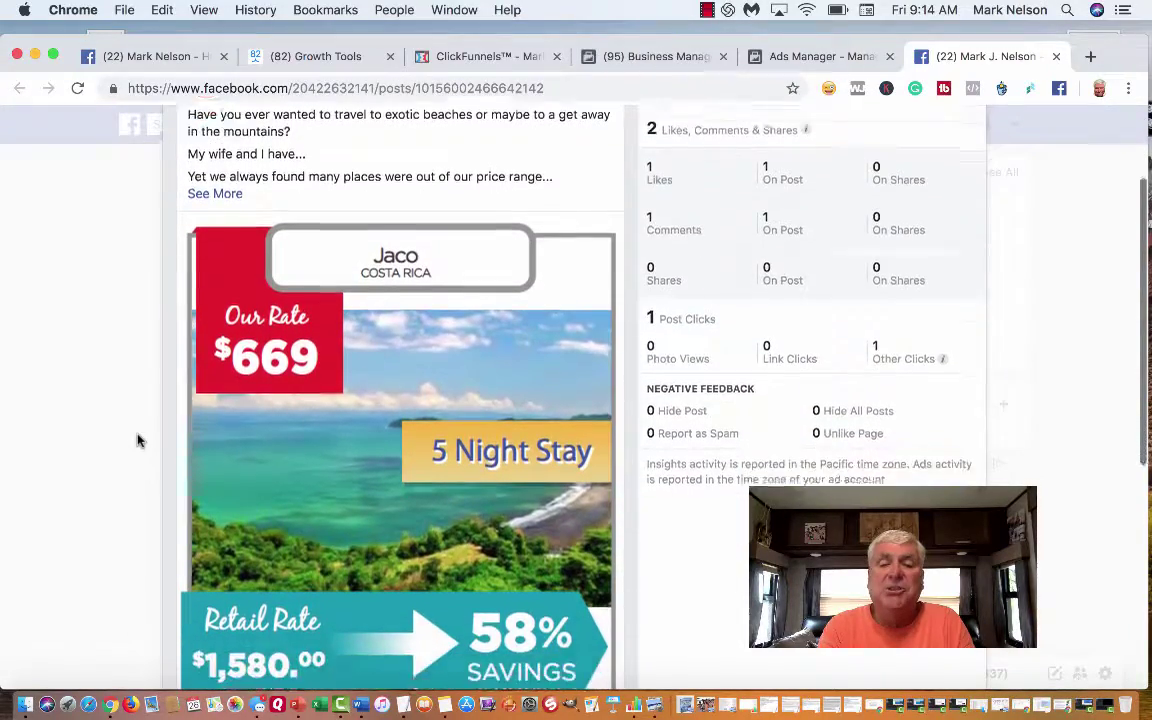
pyautogui.scroll(-6, 138, 440)
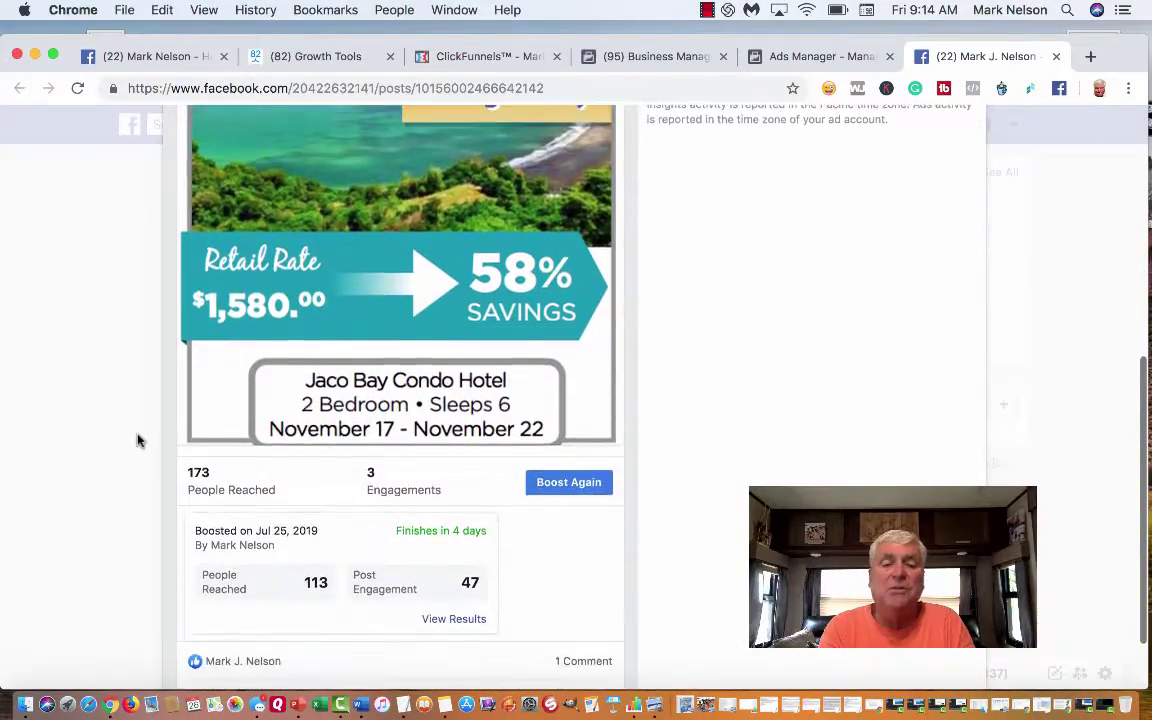
pyautogui.scroll(10, 138, 440)
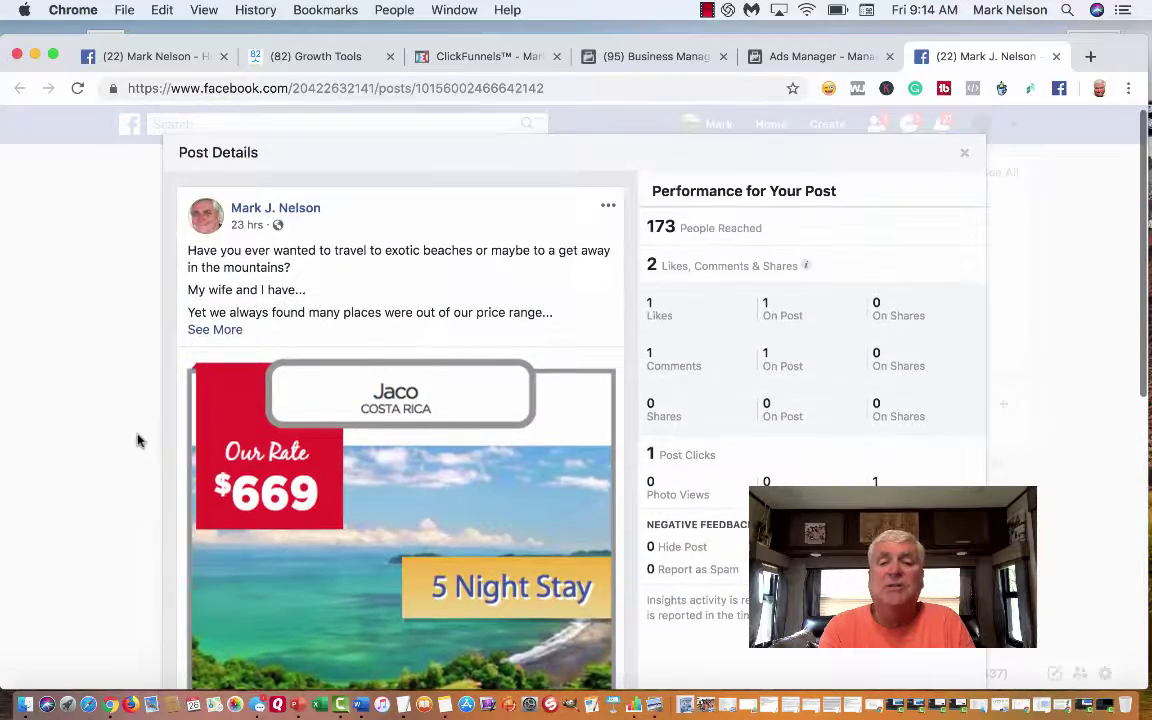
pyautogui.scroll(1, 138, 440)
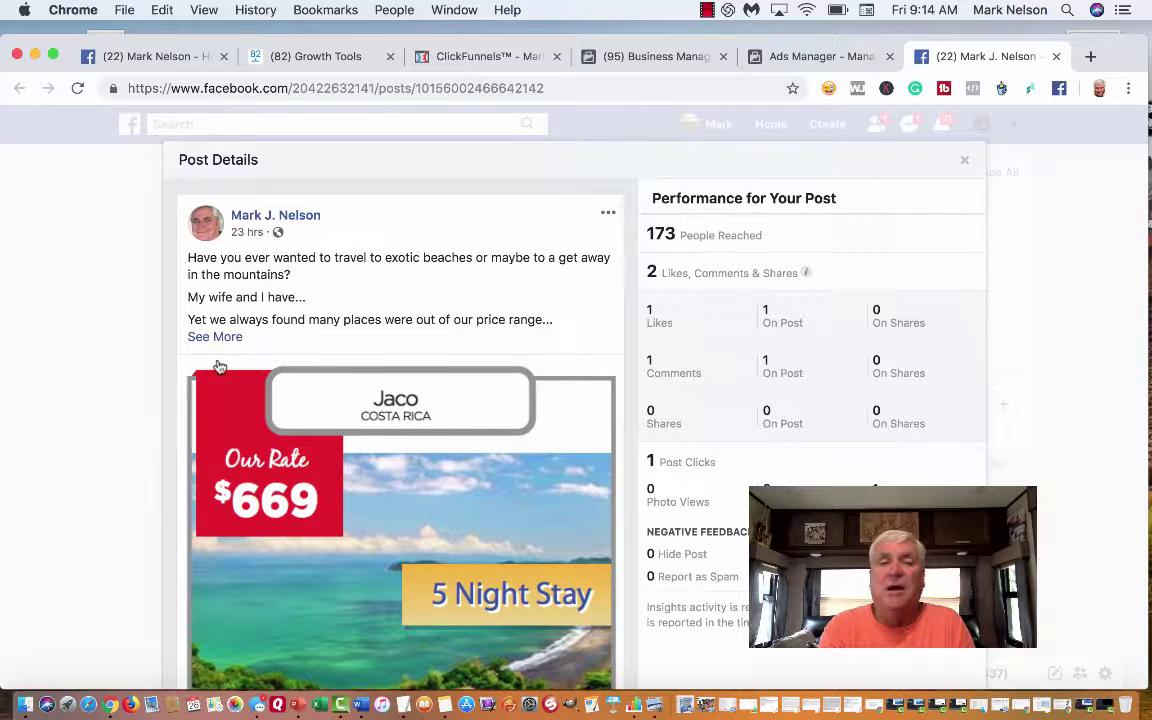
# Return to the Facebook Page and replay the video in the bucket list destination post
pyautogui.click(155, 57)
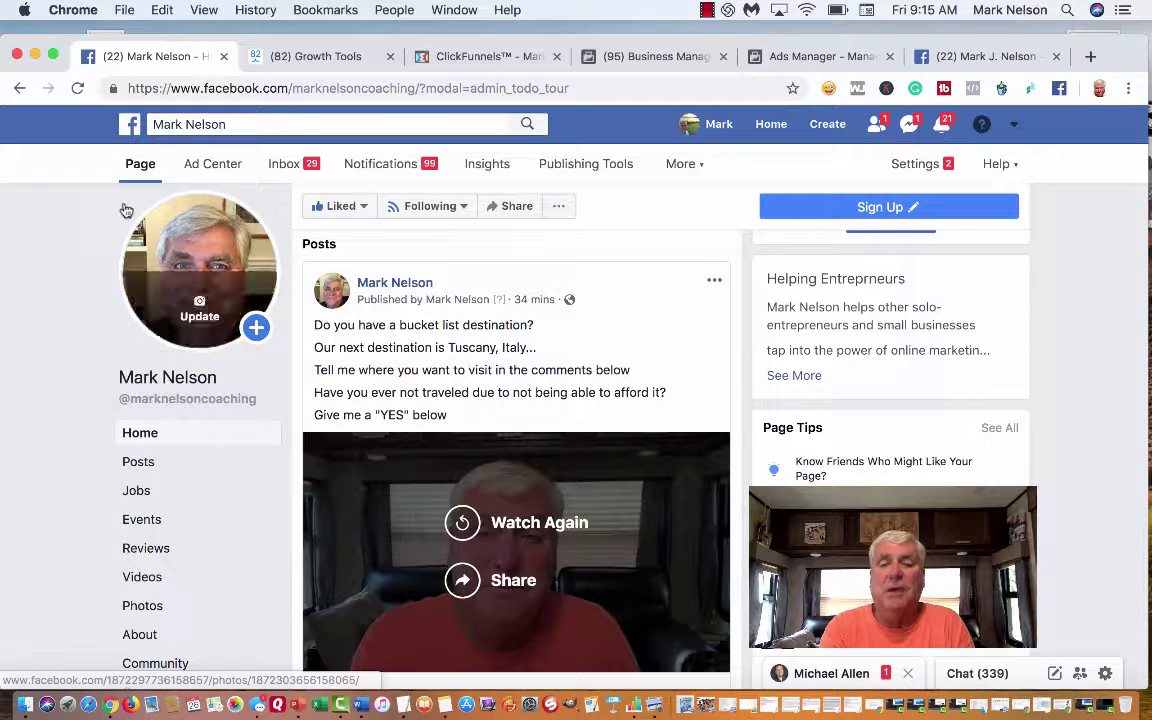
pyautogui.click(463, 523)
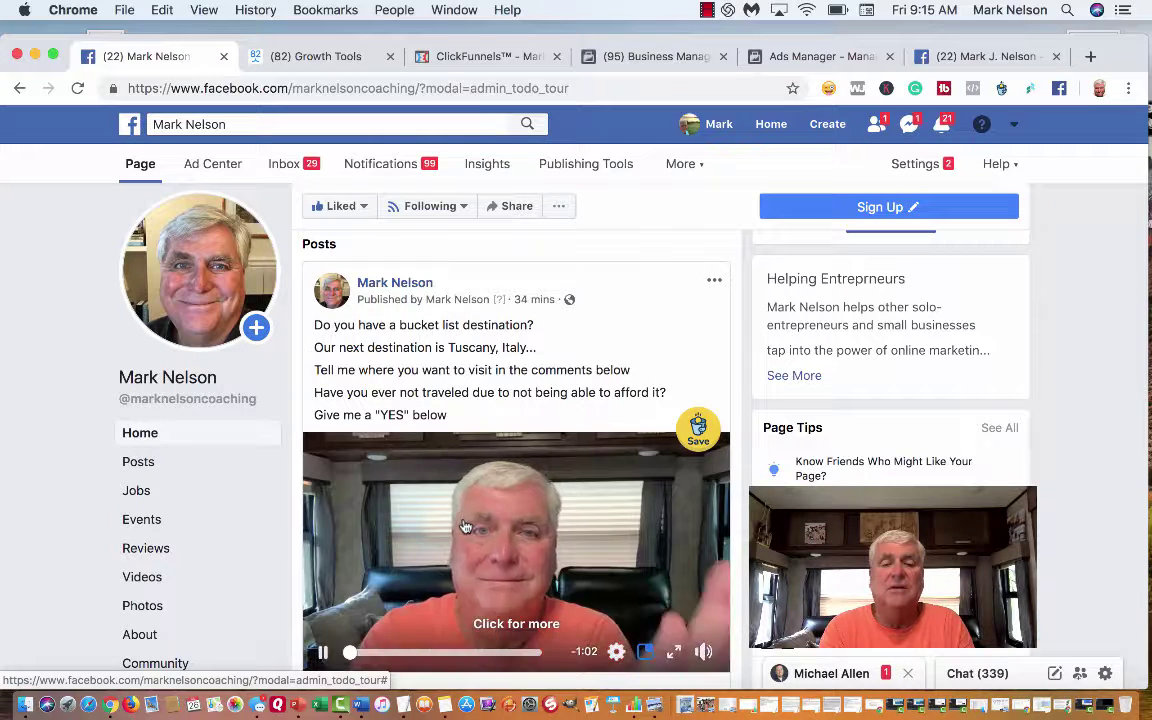